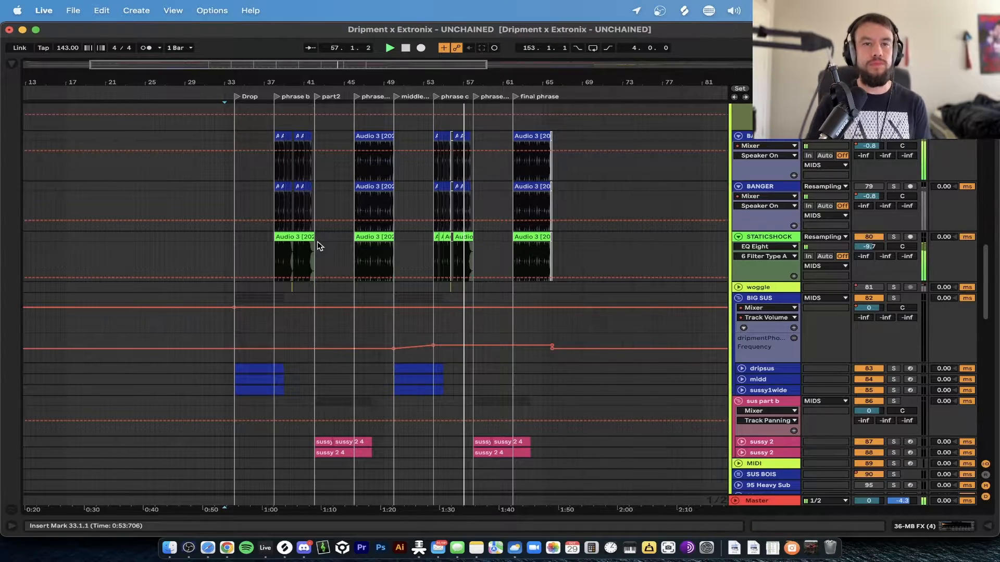
Step: Audition the later set of BANGER and STATICSHOCK clips from 107.1.1 and stop playback
{"action": "scroll", "coordinate": [317, 242], "scroll_direction": "up", "scroll_amount": 5}
{"action": "left_click", "coordinate": [480, 165]}
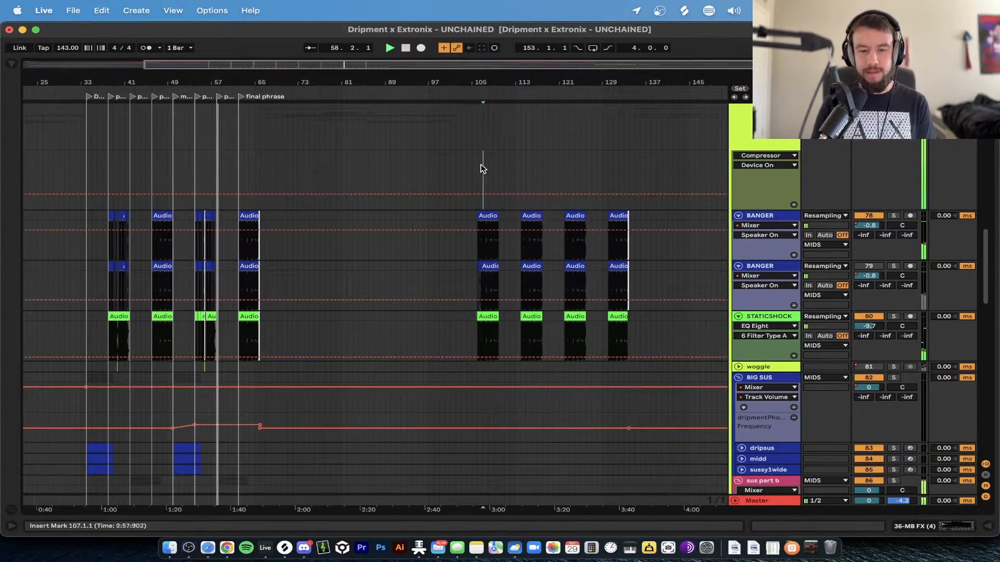
{"action": "scroll", "coordinate": [484, 180], "scroll_direction": "down", "scroll_amount": 5}
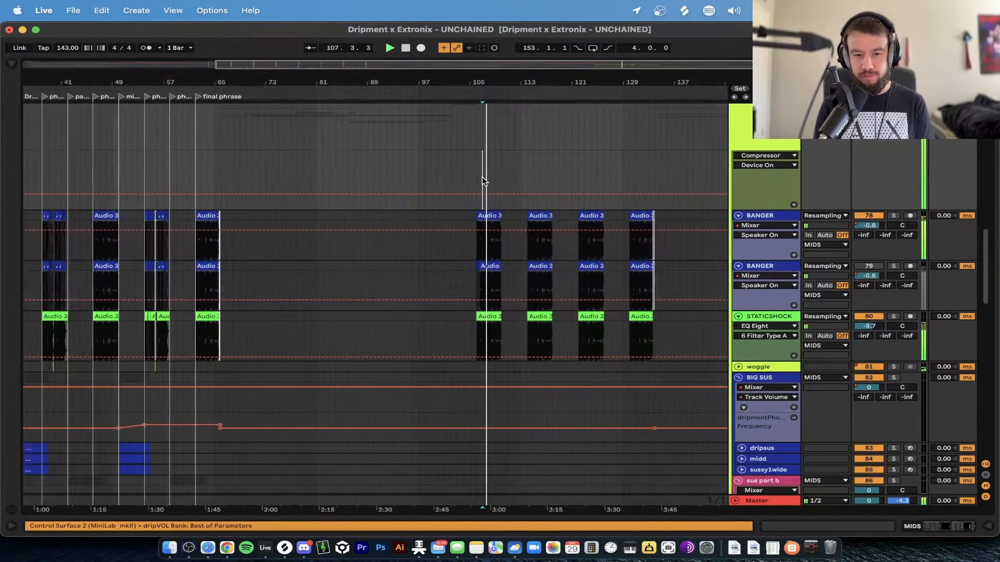
{"action": "scroll", "coordinate": [528, 172], "scroll_direction": "down", "scroll_amount": 10}
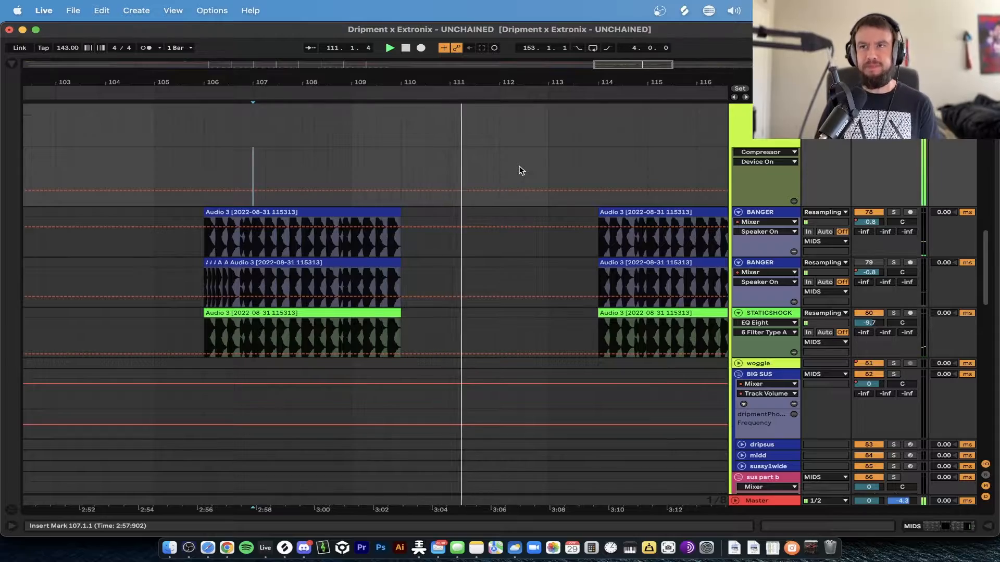
{"action": "key", "text": "space"}
Step: Go back to the first drop and place the insert marker one bar before it, at 33.1.1 on the 34 Demon Seed track
{"action": "scroll", "coordinate": [521, 170], "scroll_direction": "up", "scroll_amount": 4}
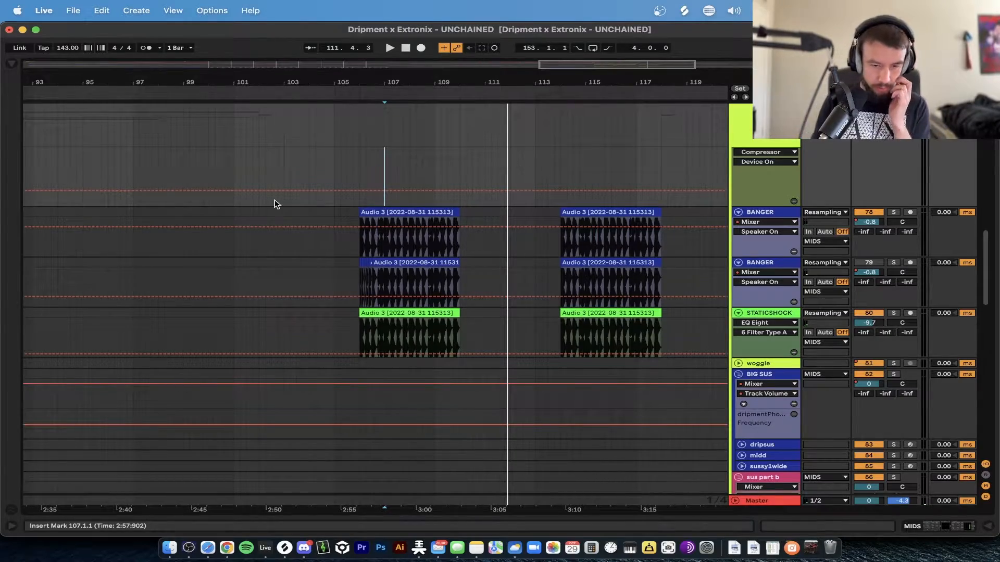
{"action": "scroll", "coordinate": [274, 204], "scroll_direction": "left", "scroll_amount": 5}
{"action": "scroll", "coordinate": [274, 204], "scroll_direction": "up", "scroll_amount": 5}
{"action": "key", "text": "minus"}
{"action": "scroll", "coordinate": [274, 204], "scroll_direction": "up", "scroll_amount": 8}
{"action": "scroll", "coordinate": [274, 204], "scroll_direction": "left", "scroll_amount": 12}
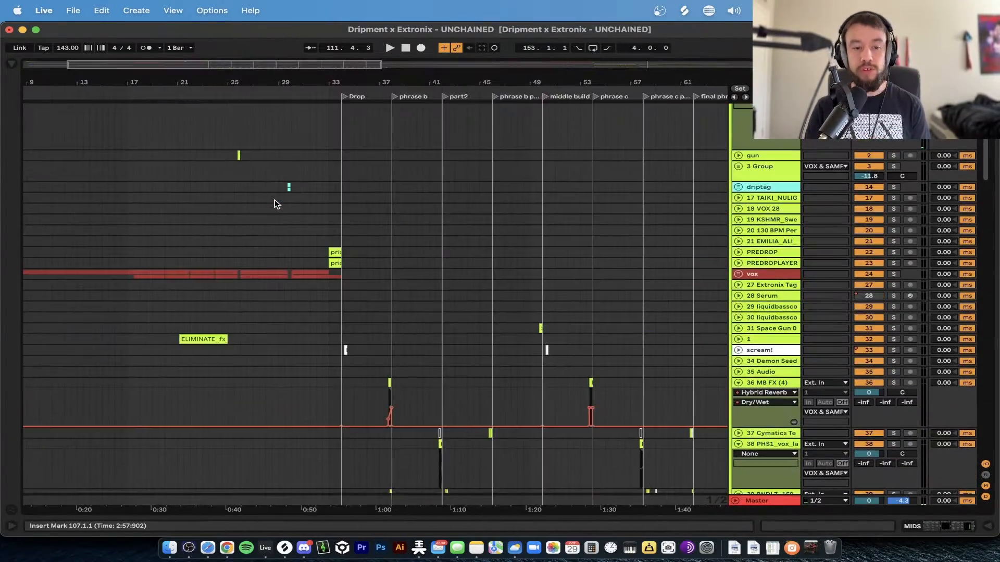
{"action": "scroll", "coordinate": [275, 204], "scroll_direction": "down", "scroll_amount": 3}
{"action": "left_click", "coordinate": [311, 270]}
{"action": "scroll", "coordinate": [310, 269], "scroll_direction": "down", "scroll_amount": 20}
{"action": "scroll", "coordinate": [310, 270], "scroll_direction": "up", "scroll_amount": 5}
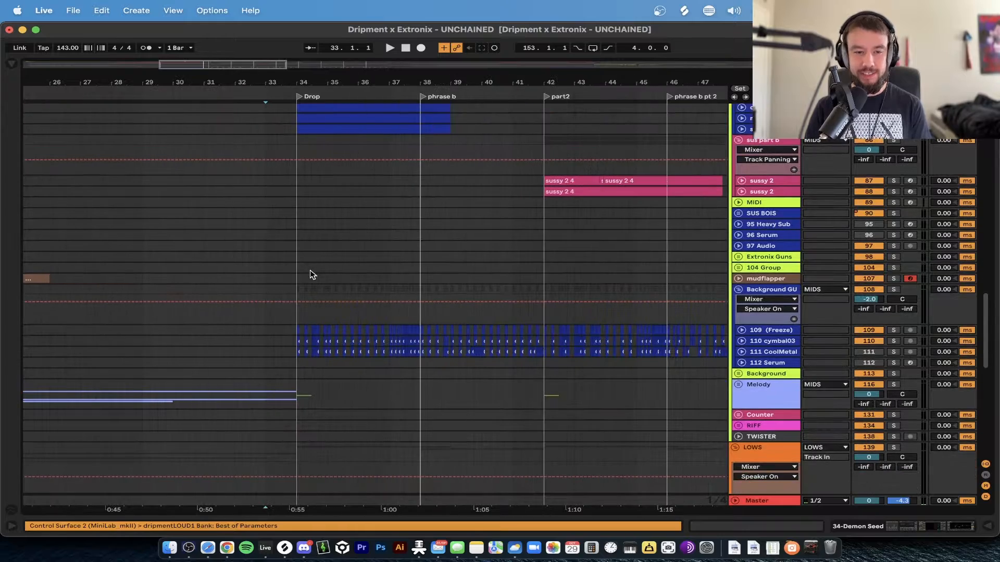
Step: Select the range from 34.1.1 to 39.1.1 on the background group's tracks and examine the DUCKING automation around the Drop
{"action": "scroll", "coordinate": [310, 270], "scroll_direction": "up", "scroll_amount": 2}
{"action": "left_click_drag", "start_coordinate": [290, 228], "coordinate": [500, 335]}
{"action": "scroll", "coordinate": [500, 334], "scroll_direction": "down", "scroll_amount": 1}
{"action": "scroll", "coordinate": [500, 335], "scroll_direction": "up", "scroll_amount": 3}
{"action": "scroll", "coordinate": [500, 335], "scroll_direction": "down", "scroll_amount": 10}
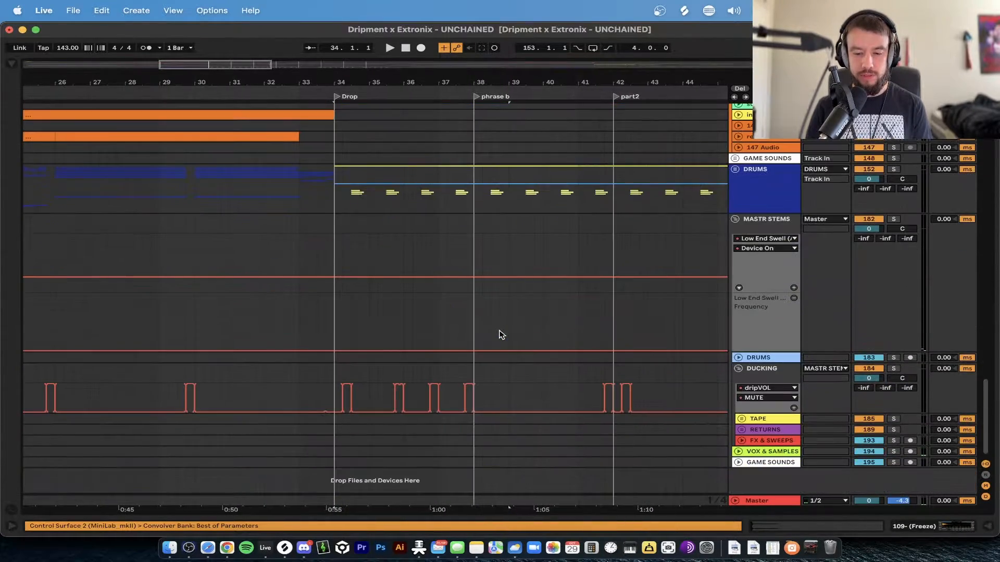
{"action": "scroll", "coordinate": [341, 320], "scroll_direction": "up", "scroll_amount": 4}
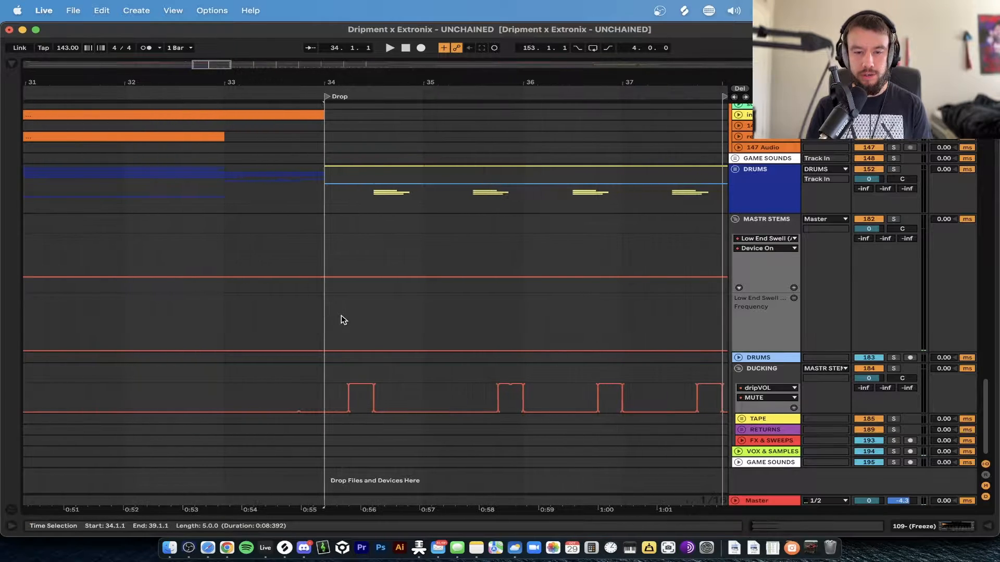
Step: Select the DUCKING group, its parent MASTR STEMS group, and the DUCKING group again
{"action": "left_click", "coordinate": [762, 374]}
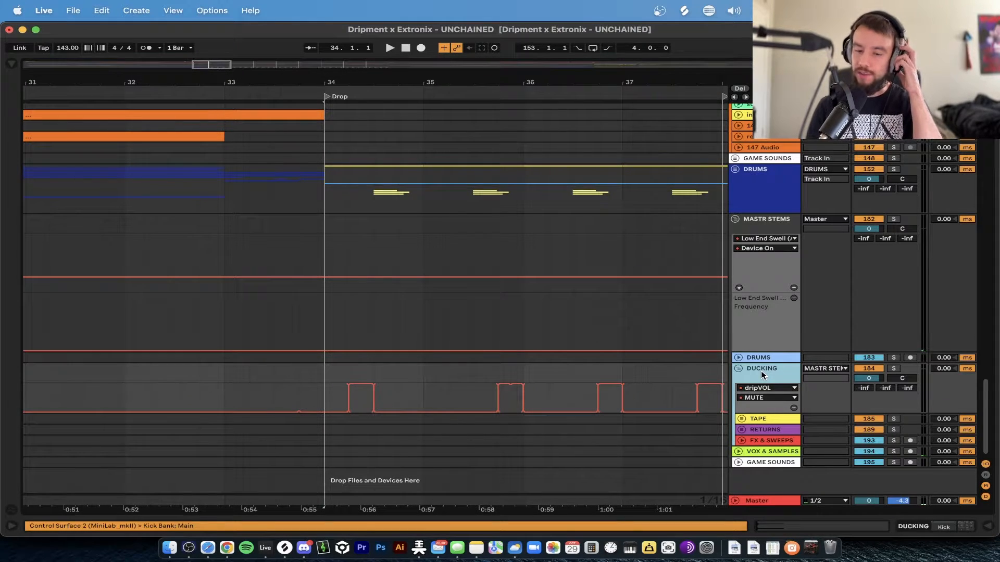
{"action": "left_click", "coordinate": [763, 224]}
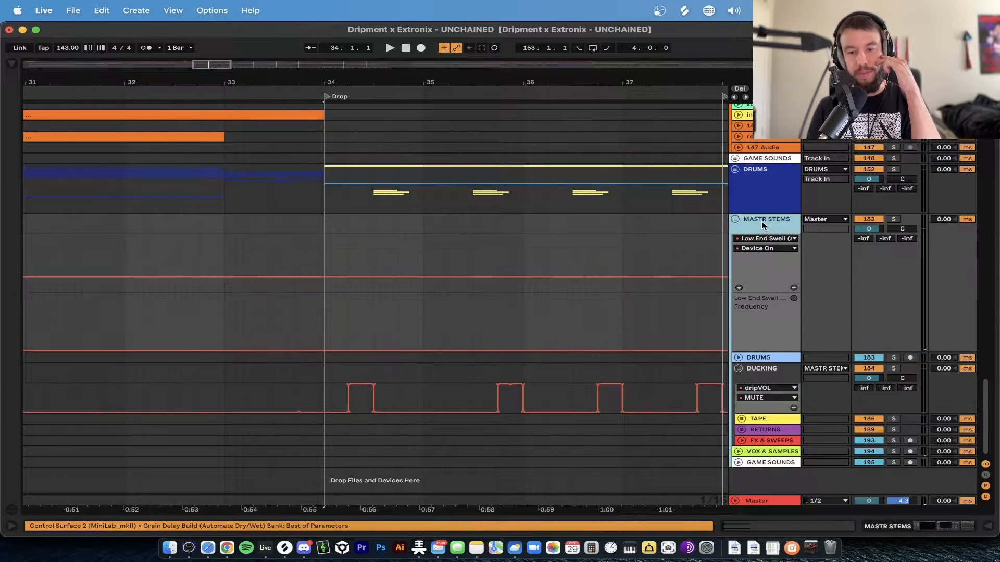
{"action": "left_click", "coordinate": [765, 371]}
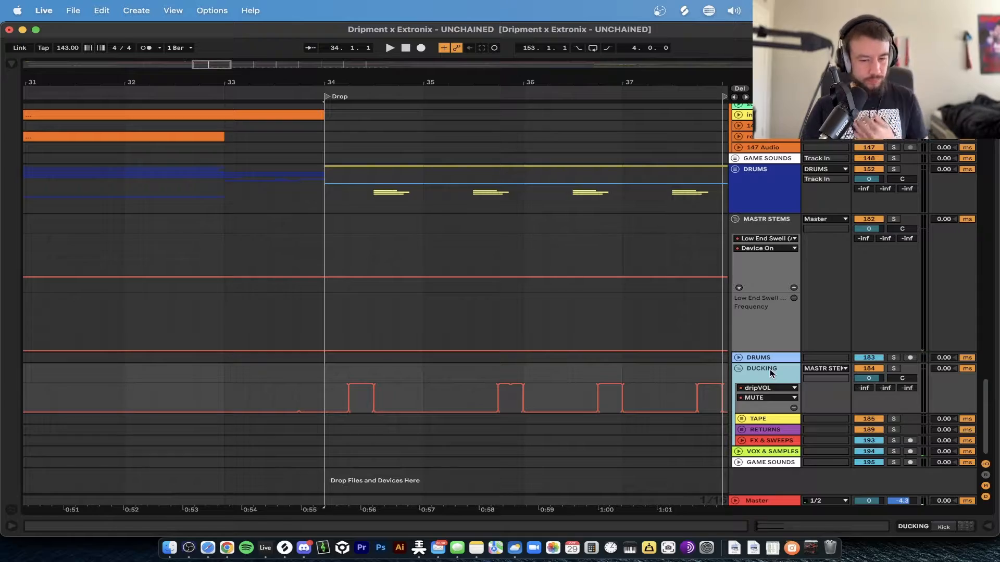
Step: Compare the VOX & SAMPLES clips with the first MUTE automation pulse in the DUCKING group just after the Drop
{"action": "scroll", "coordinate": [377, 359], "scroll_direction": "up", "scroll_amount": 20}
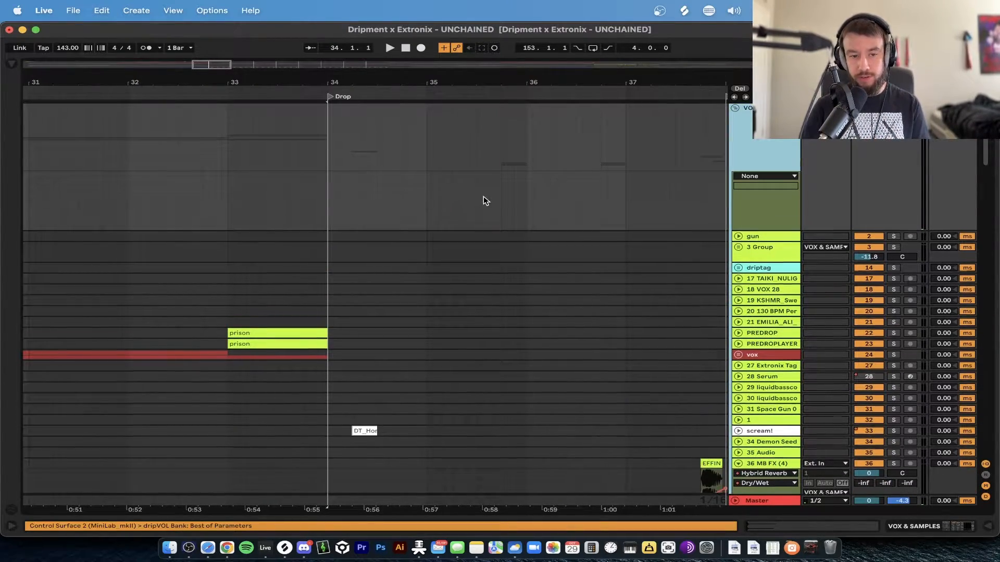
{"action": "scroll", "coordinate": [483, 196], "scroll_direction": "down", "scroll_amount": 20}
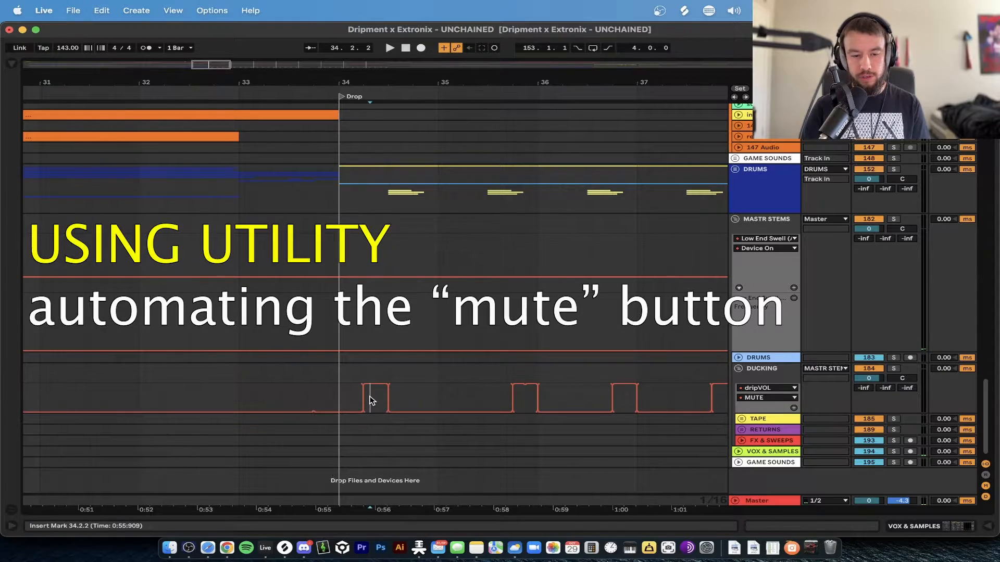
{"action": "left_click_drag", "start_coordinate": [372, 400], "coordinate": [407, 400]}
{"action": "left_click", "coordinate": [367, 395]}
Step: Unfold the scream! track to show its clip's waveform and place the insert marker on it at the Drop, 34.1.1
{"action": "scroll", "coordinate": [367, 395], "scroll_direction": "up", "scroll_amount": 20}
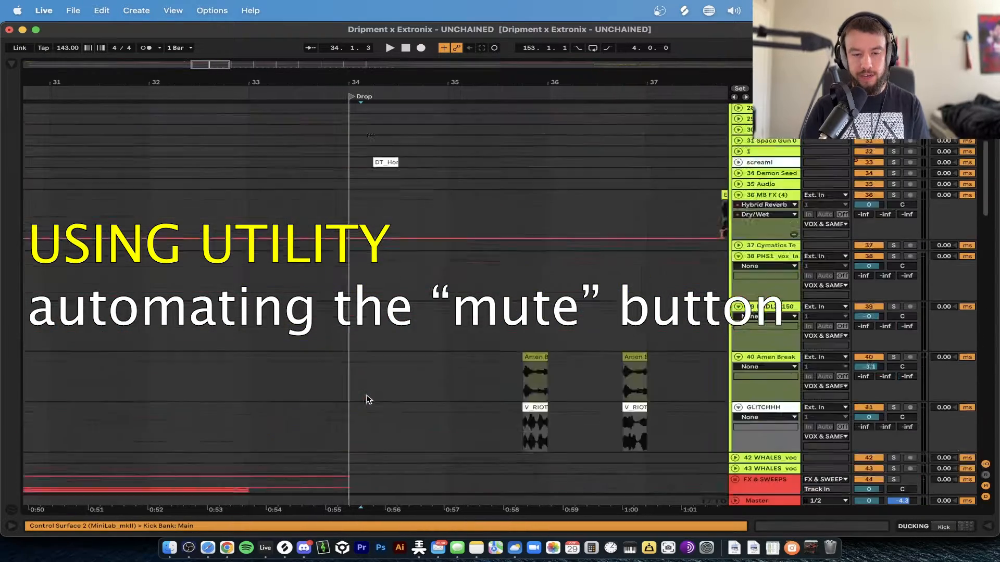
{"action": "left_click", "coordinate": [738, 397]}
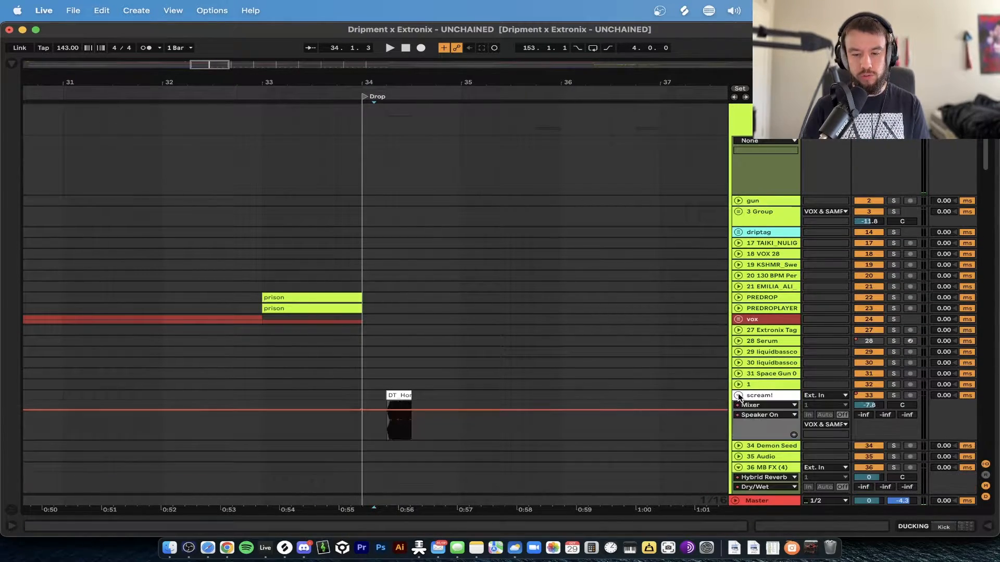
{"action": "scroll", "coordinate": [527, 358], "scroll_direction": "up", "scroll_amount": 2}
{"action": "scroll", "coordinate": [527, 359], "scroll_direction": "down", "scroll_amount": 3}
{"action": "scroll", "coordinate": [527, 358], "scroll_direction": "down", "scroll_amount": 5}
{"action": "scroll", "coordinate": [471, 264], "scroll_direction": "up", "scroll_amount": 2}
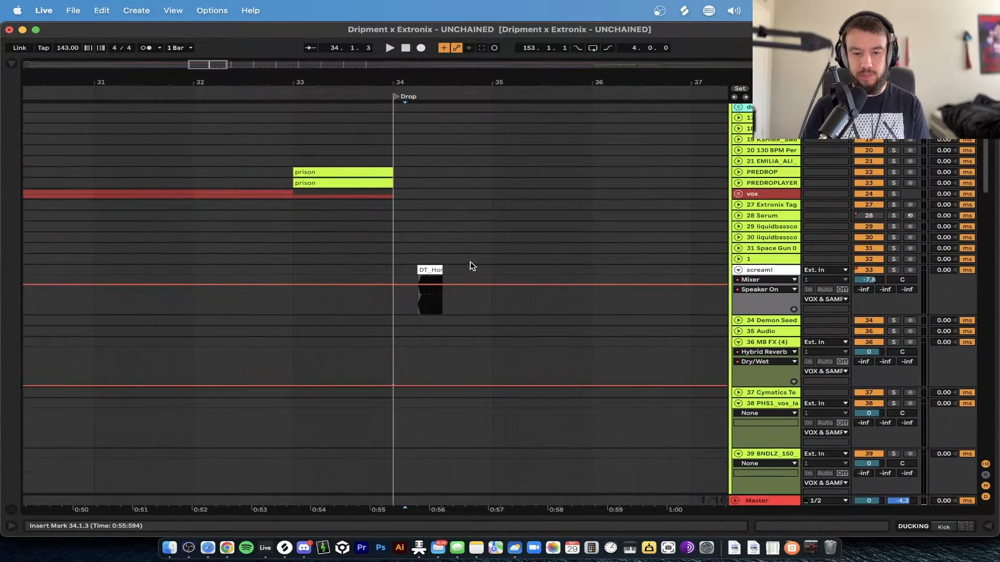
{"action": "scroll", "coordinate": [469, 262], "scroll_direction": "up", "scroll_amount": 4}
{"action": "scroll", "coordinate": [469, 261], "scroll_direction": "down", "scroll_amount": 4}
{"action": "left_click", "coordinate": [395, 270]}
Step: Remove the first MUTE automation pulse after the Drop in the DUCKING group, between 34.2.1 and 34.3.1
{"action": "scroll", "coordinate": [399, 273], "scroll_direction": "down", "scroll_amount": 20}
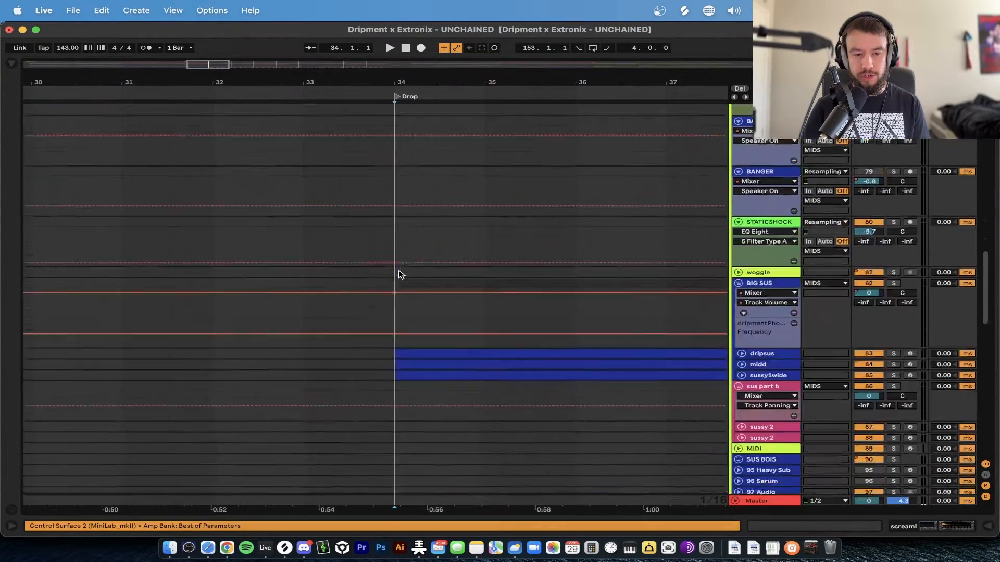
{"action": "left_click", "coordinate": [400, 275]}
{"action": "scroll", "coordinate": [400, 276], "scroll_direction": "right", "scroll_amount": 1}
{"action": "left_click_drag", "start_coordinate": [419, 385], "coordinate": [441, 413]}
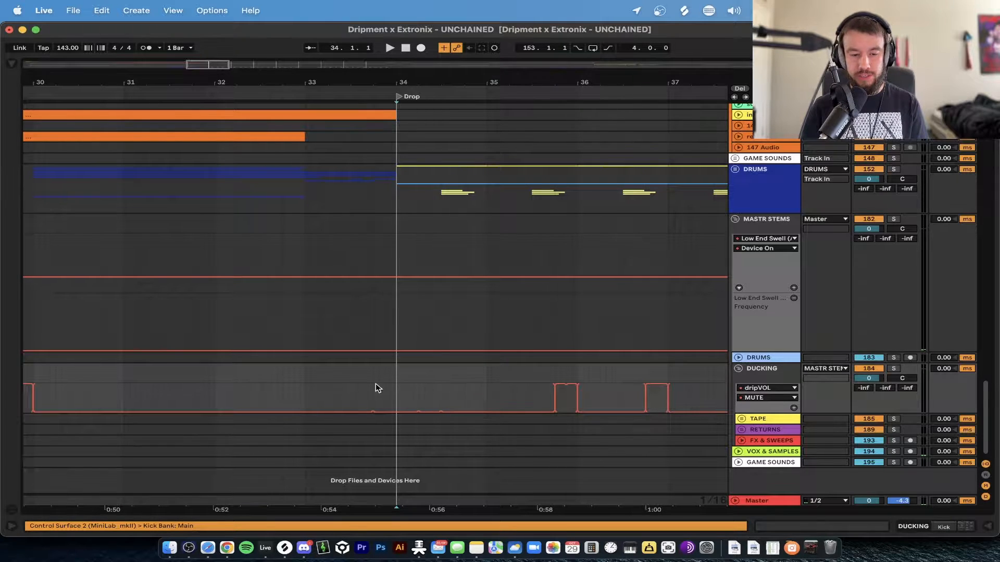
Step: Play into the Drop from 33.3.3 and from 32.1.1 without the first mute pulse, and undo the pulse's removal
{"action": "key", "text": "space"}
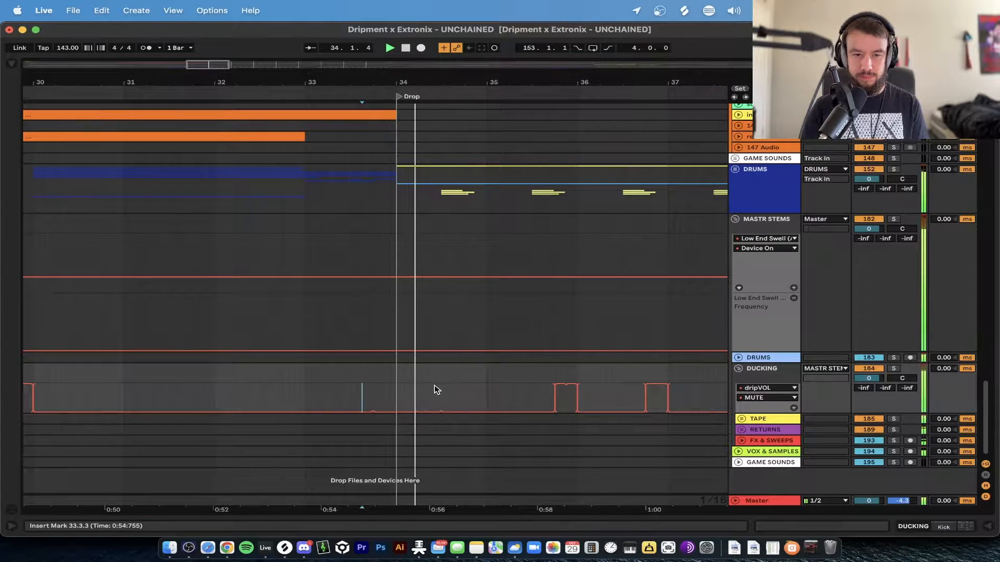
{"action": "scroll", "coordinate": [452, 385], "scroll_direction": "down", "scroll_amount": 5}
{"action": "left_click", "coordinate": [372, 374]}
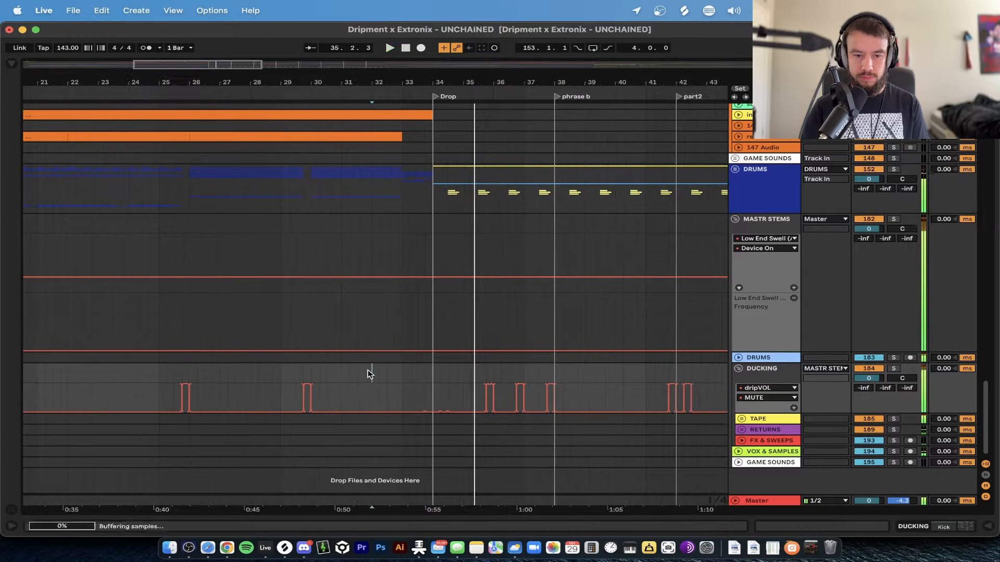
{"action": "scroll", "coordinate": [427, 387], "scroll_direction": "down", "scroll_amount": 2}
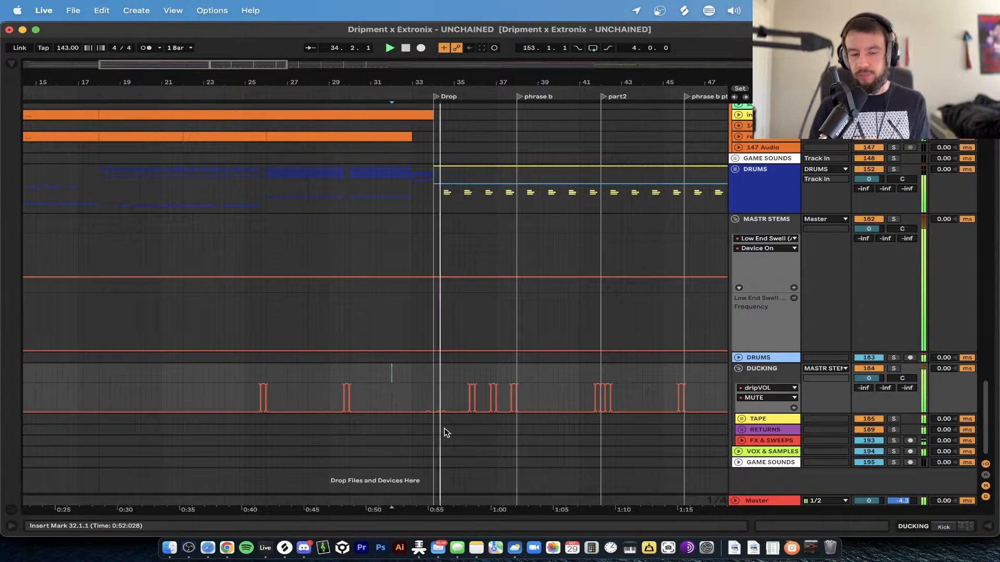
{"action": "scroll", "coordinate": [445, 344], "scroll_direction": "up", "scroll_amount": 5}
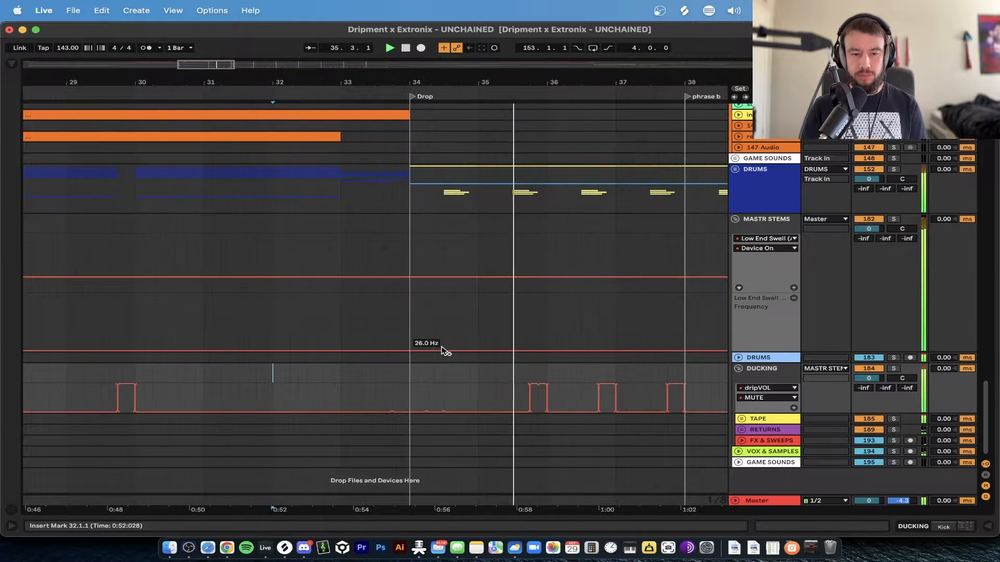
{"action": "scroll", "coordinate": [428, 408], "scroll_direction": "up", "scroll_amount": 3}
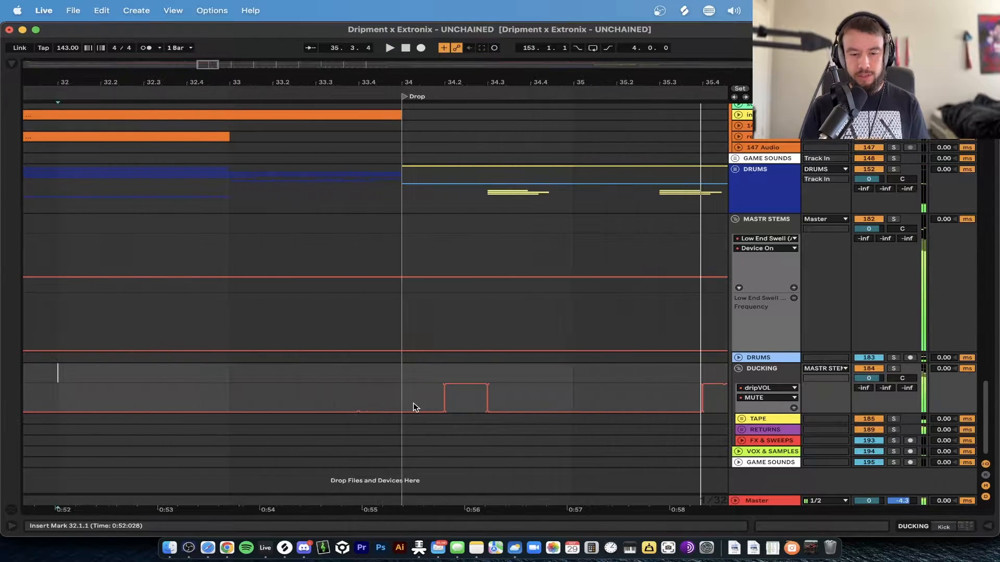
Step: Play the drop from 34.1.1 with the mute pulse in place, checking the scream! track, and stop playback
{"action": "key", "text": "space"}
{"action": "left_click", "coordinate": [403, 396]}
{"action": "scroll", "coordinate": [403, 396], "scroll_direction": "down", "scroll_amount": 4}
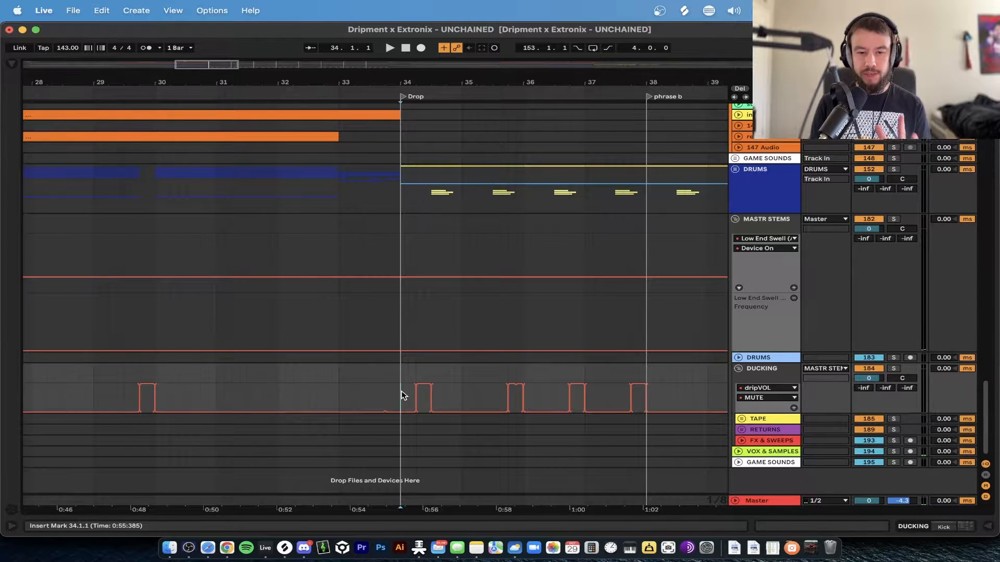
{"action": "scroll", "coordinate": [403, 396], "scroll_direction": "up", "scroll_amount": 4}
{"action": "key", "text": "space"}
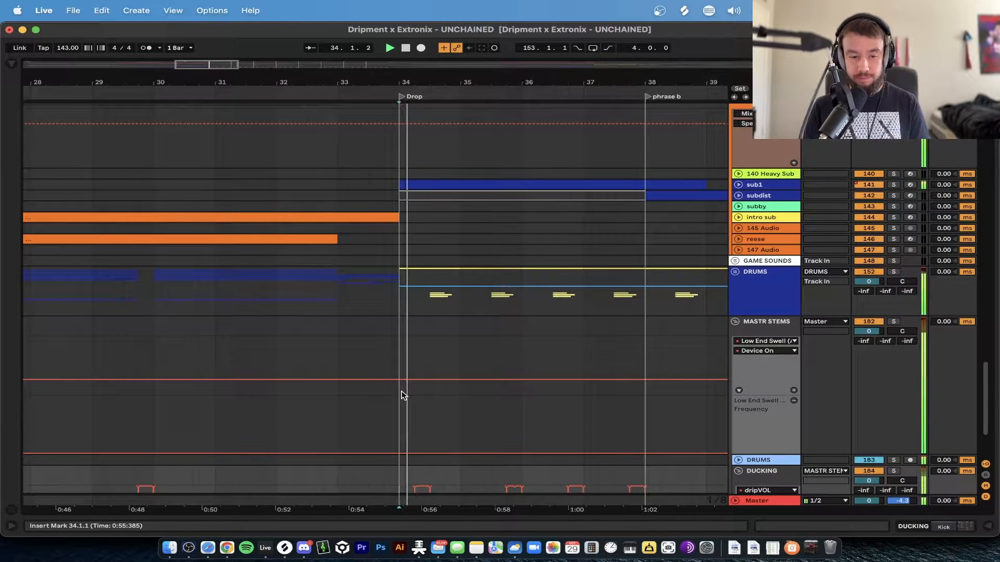
{"action": "scroll", "coordinate": [403, 396], "scroll_direction": "down", "scroll_amount": 2}
{"action": "scroll", "coordinate": [403, 396], "scroll_direction": "up", "scroll_amount": 8}
{"action": "scroll", "coordinate": [403, 396], "scroll_direction": "up", "scroll_amount": 6}
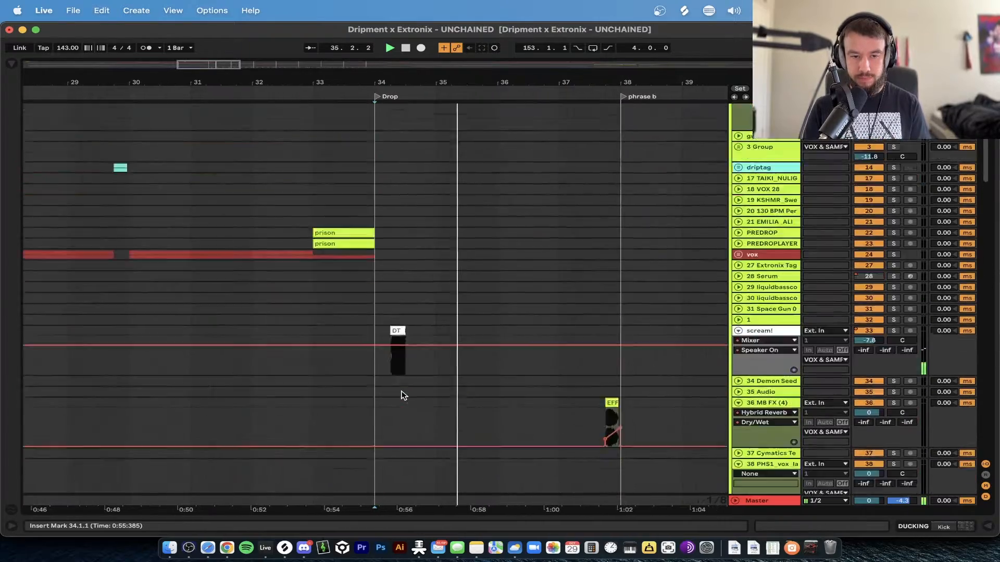
{"action": "key", "text": "space"}
Step: Select the scream clip after the Drop and play from its start at 34.2.1, then stop playback
{"action": "left_click", "coordinate": [385, 324]}
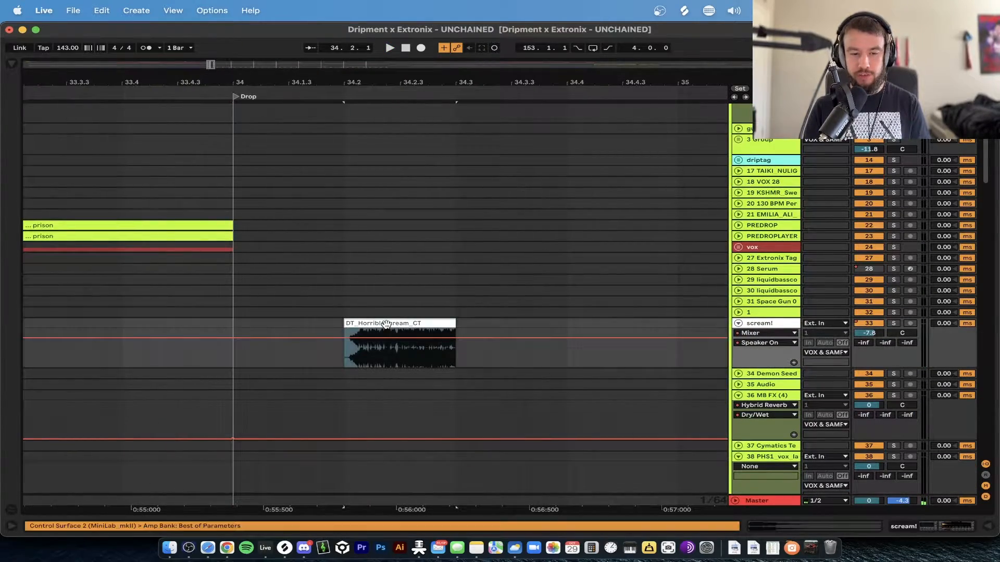
{"action": "scroll", "coordinate": [387, 325], "scroll_direction": "down", "scroll_amount": 6}
{"action": "scroll", "coordinate": [388, 328], "scroll_direction": "down", "scroll_amount": 8}
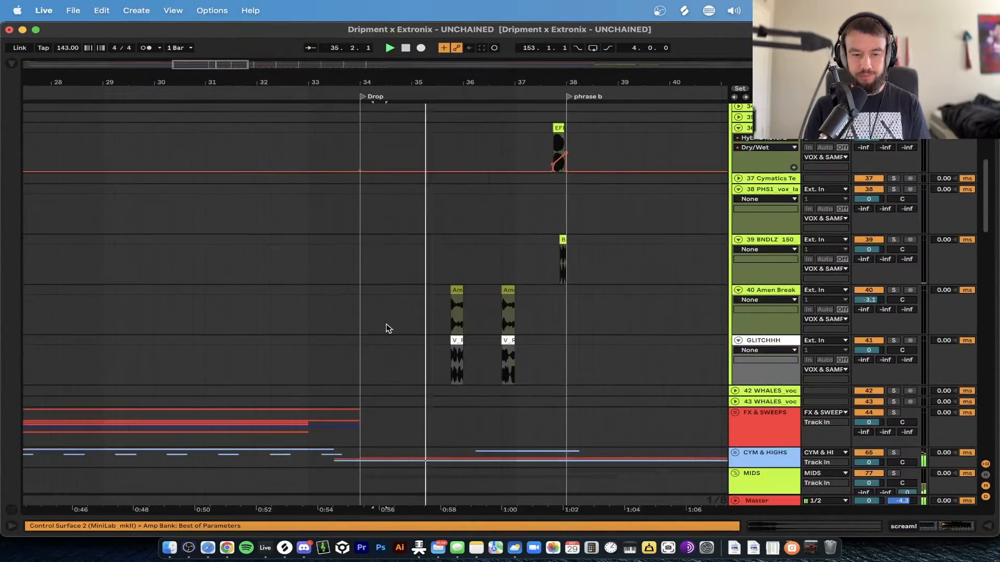
{"action": "scroll", "coordinate": [386, 328], "scroll_direction": "down", "scroll_amount": 15}
{"action": "key", "text": "space"}
Step: Examine the DUCKING mute pulse matching the scream clip and place the insert marker at the pulse's end, 34.3.1
{"action": "scroll", "coordinate": [386, 354], "scroll_direction": "up", "scroll_amount": 8}
{"action": "scroll", "coordinate": [385, 357], "scroll_direction": "down", "scroll_amount": 6}
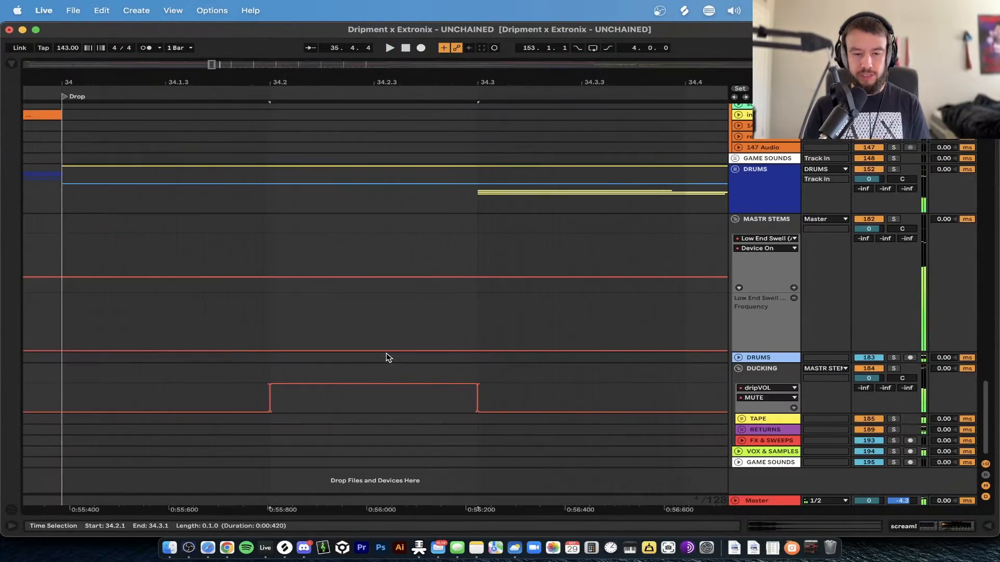
{"action": "scroll", "coordinate": [384, 360], "scroll_direction": "left", "scroll_amount": 3}
{"action": "scroll", "coordinate": [376, 363], "scroll_direction": "down", "scroll_amount": 5}
{"action": "left_click", "coordinate": [493, 376]}
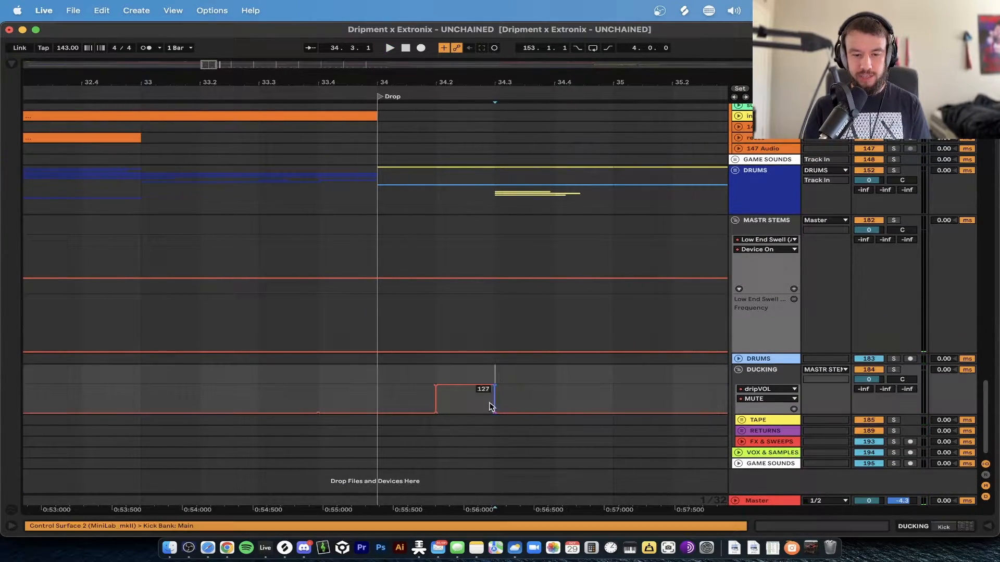
Step: Play the drop from 34.3.1 through the following mute pulses up to bar 37 and stop playback
{"action": "scroll", "coordinate": [496, 386], "scroll_direction": "down", "scroll_amount": 2}
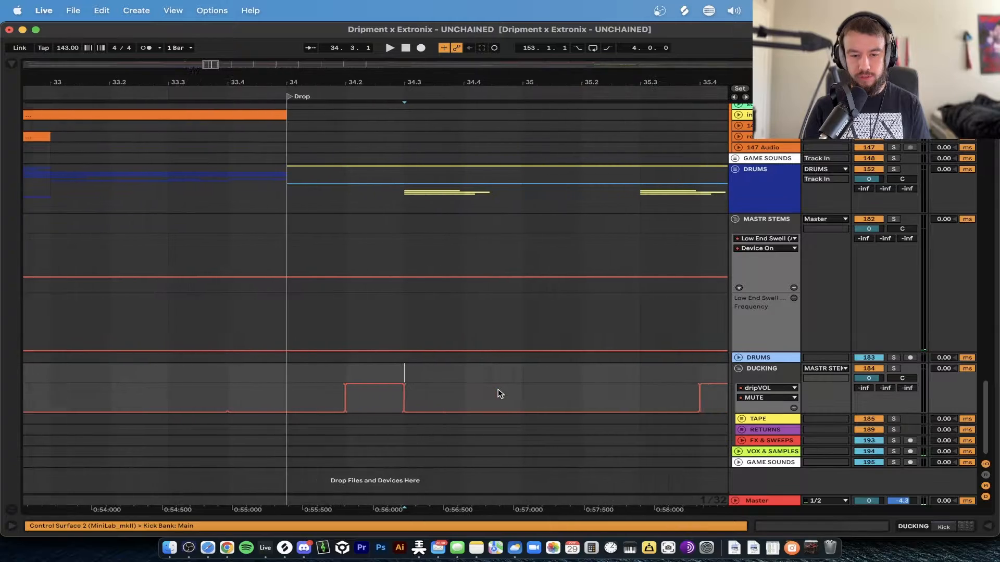
{"action": "key", "text": "space"}
{"action": "scroll", "coordinate": [440, 390], "scroll_direction": "up", "scroll_amount": 5}
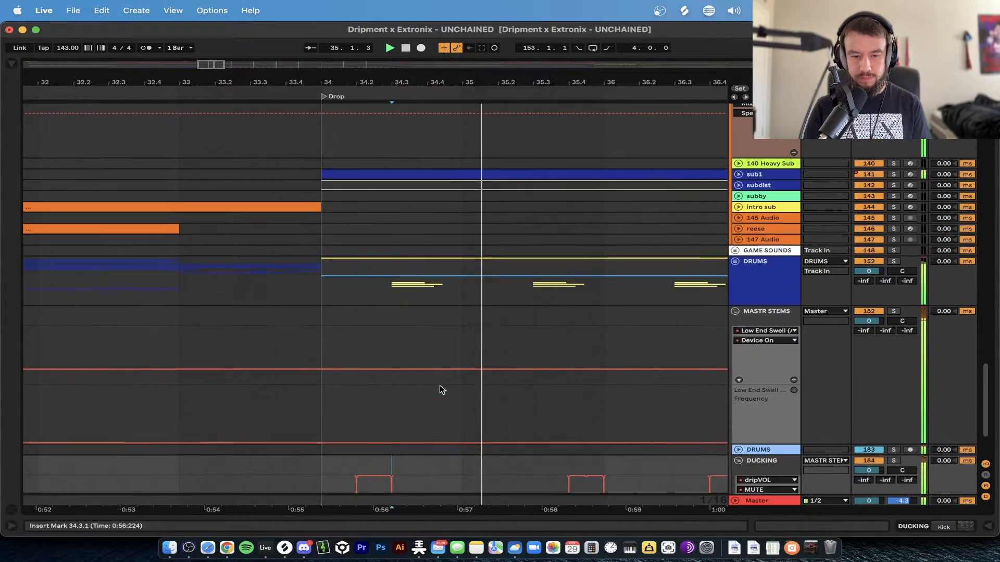
{"action": "scroll", "coordinate": [439, 389], "scroll_direction": "down", "scroll_amount": 3}
{"action": "scroll", "coordinate": [440, 390], "scroll_direction": "down", "scroll_amount": 3}
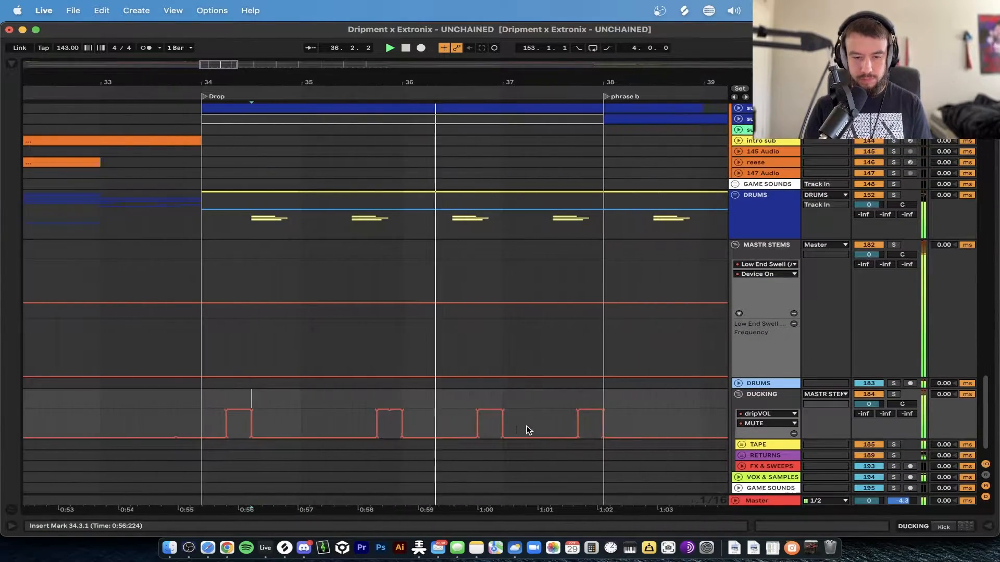
{"action": "scroll", "coordinate": [525, 430], "scroll_direction": "up", "scroll_amount": 4}
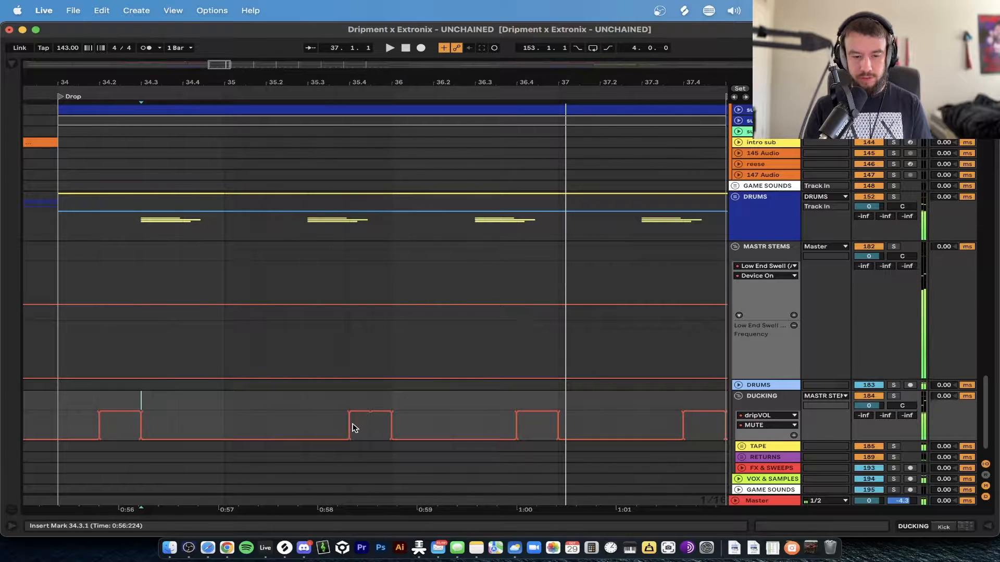
Step: Play the drop from 35.1.1 through the following DUCKING mute pulses past the phrase b locator and stop playback
{"action": "left_click_drag", "start_coordinate": [357, 426], "coordinate": [394, 446]}
{"action": "left_click", "coordinate": [400, 405]}
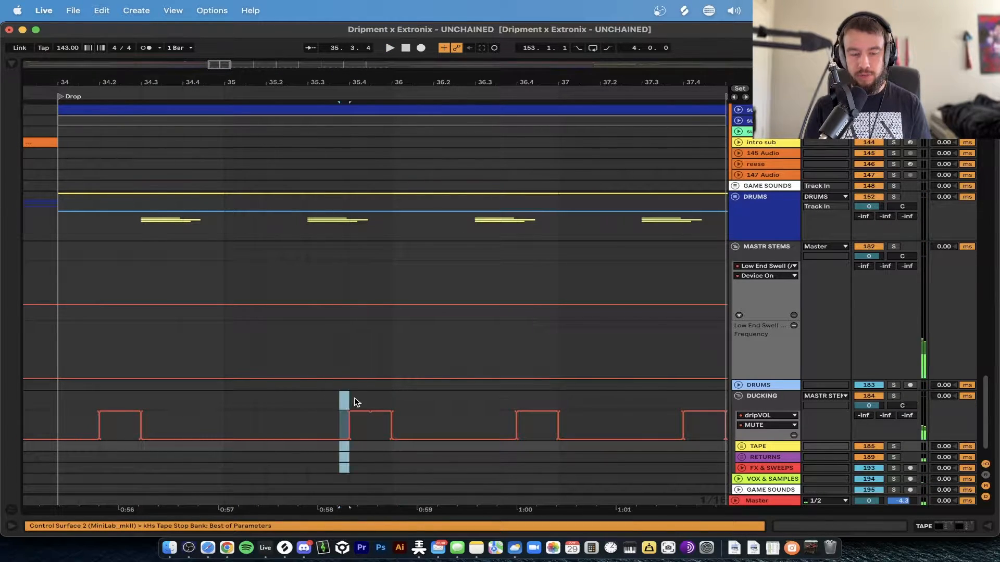
{"action": "mouse_move", "coordinate": [355, 398]}
{"action": "left_mouse_down"}
{"action": "mouse_move", "coordinate": [391, 401]}
{"action": "mouse_move", "coordinate": [354, 399]}
{"action": "left_mouse_up"}
{"action": "left_click", "coordinate": [227, 401]}
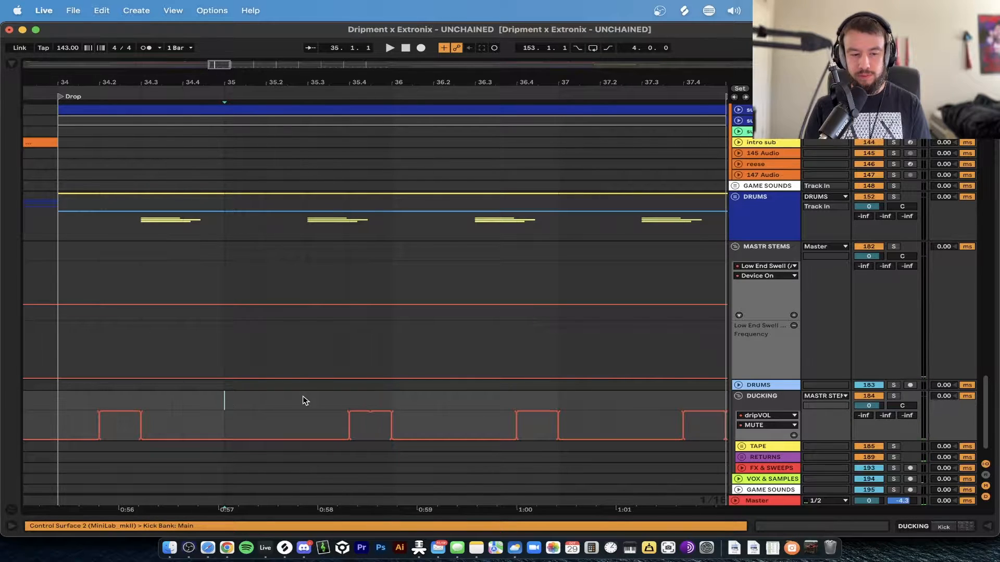
{"action": "key", "text": "space"}
{"action": "scroll", "coordinate": [302, 396], "scroll_direction": "down", "scroll_amount": 3}
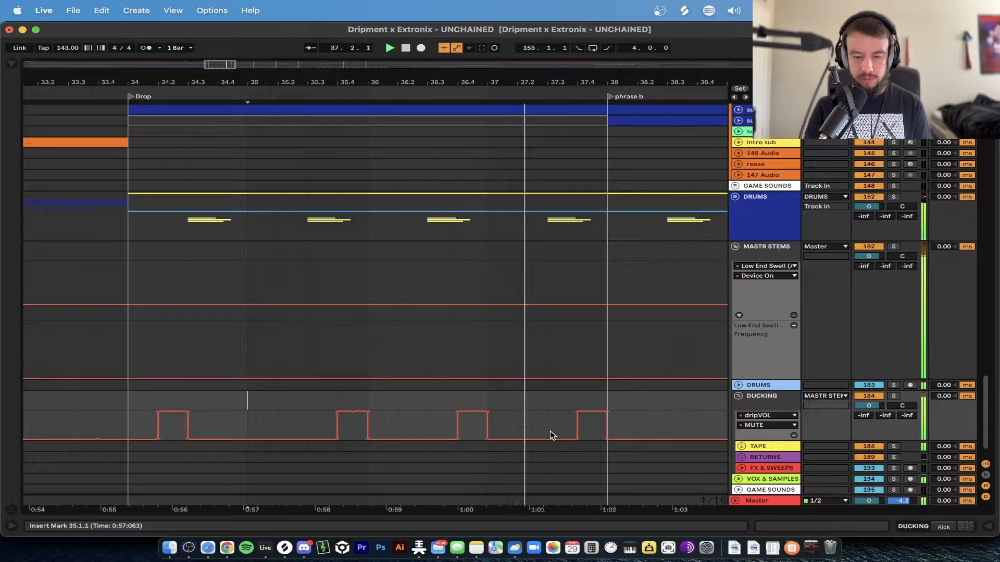
{"action": "scroll", "coordinate": [513, 396], "scroll_direction": "down", "scroll_amount": 3}
{"action": "scroll", "coordinate": [512, 396], "scroll_direction": "up", "scroll_amount": 20}
{"action": "scroll", "coordinate": [512, 395], "scroll_direction": "up", "scroll_amount": 10}
{"action": "key", "text": "space"}
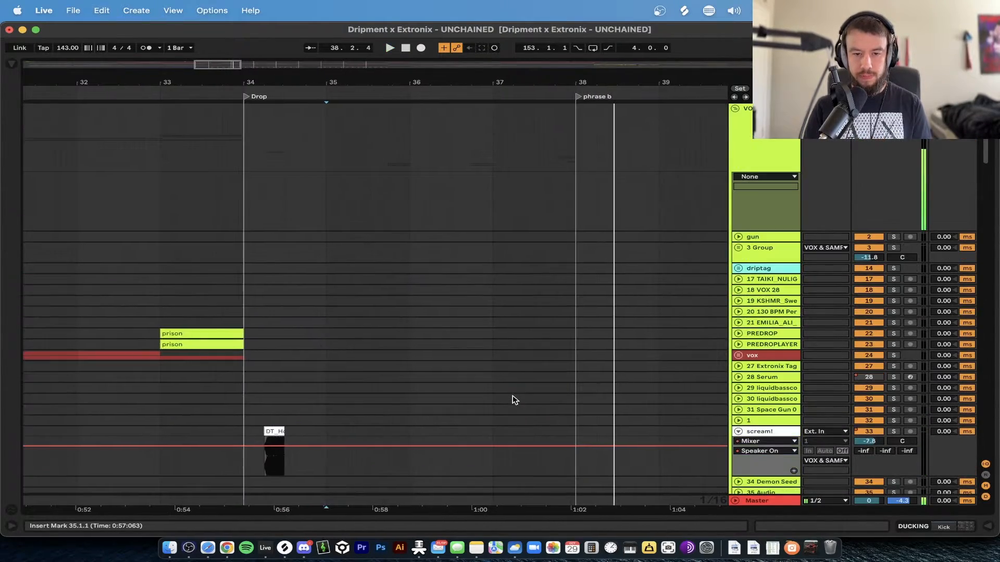
Step: Select the glitch clip at 35.4.1 and solo the 40 Amen Break and GLITCHHH tracks to audition their clips together
{"action": "scroll", "coordinate": [513, 395], "scroll_direction": "down", "scroll_amount": 10}
{"action": "scroll", "coordinate": [429, 283], "scroll_direction": "up", "scroll_amount": 4}
{"action": "left_click", "coordinate": [377, 284]}
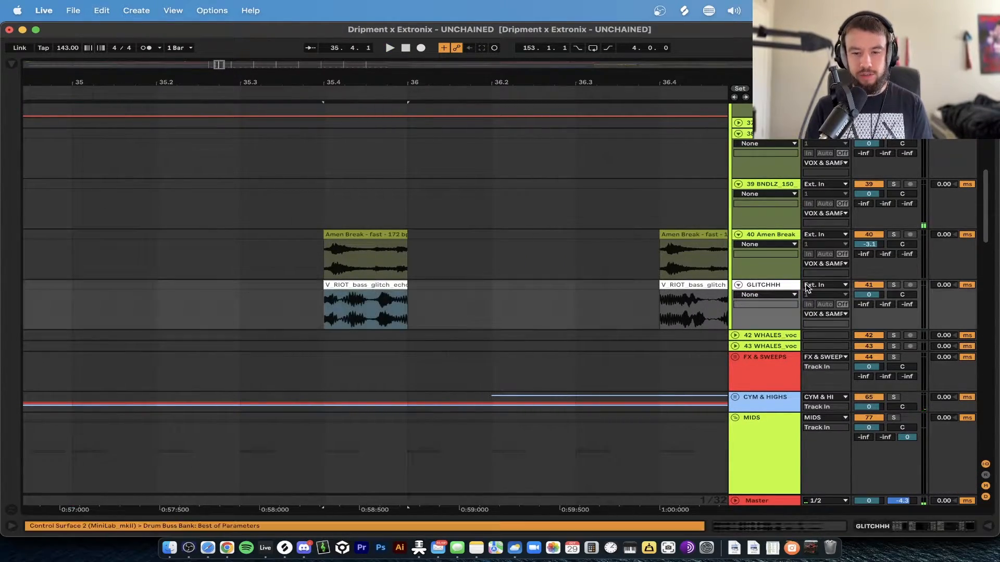
{"action": "left_click", "coordinate": [893, 235]}
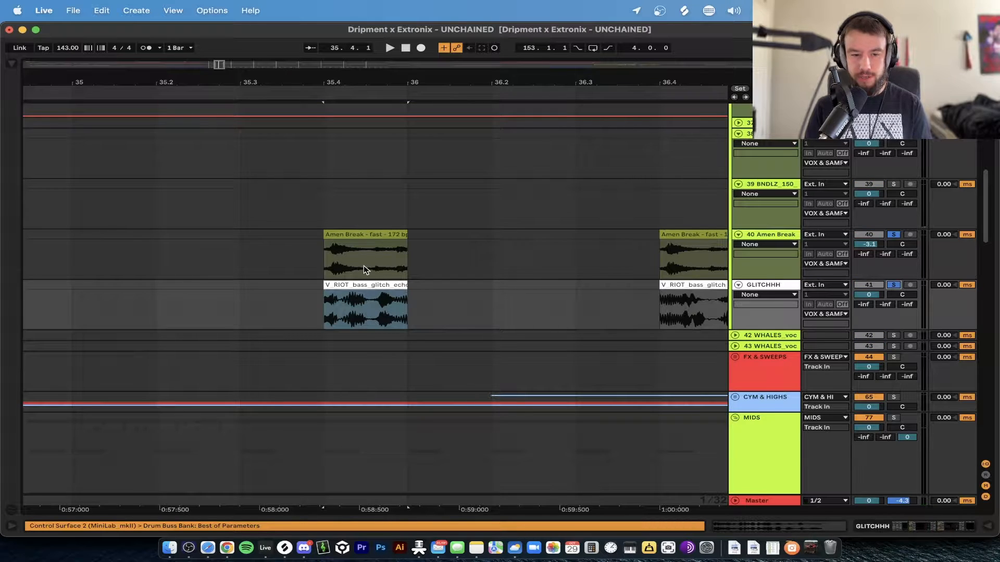
{"action": "left_click", "coordinate": [366, 270]}
Step: Audition the 35.4.1 fill with only the GLITCHHH track soloed and show that track's effect chain
{"action": "left_click", "coordinate": [892, 235]}
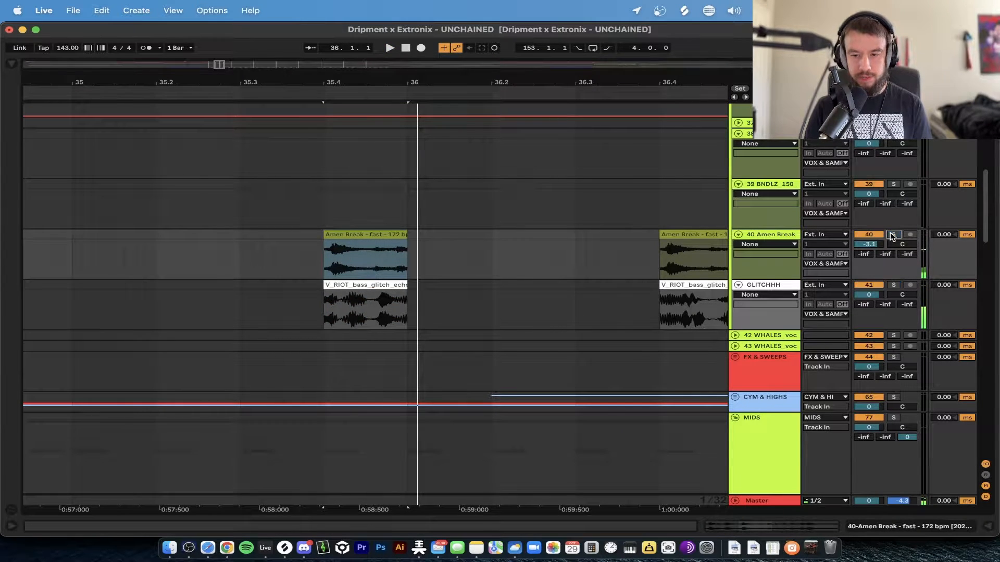
{"action": "left_click", "coordinate": [892, 235]}
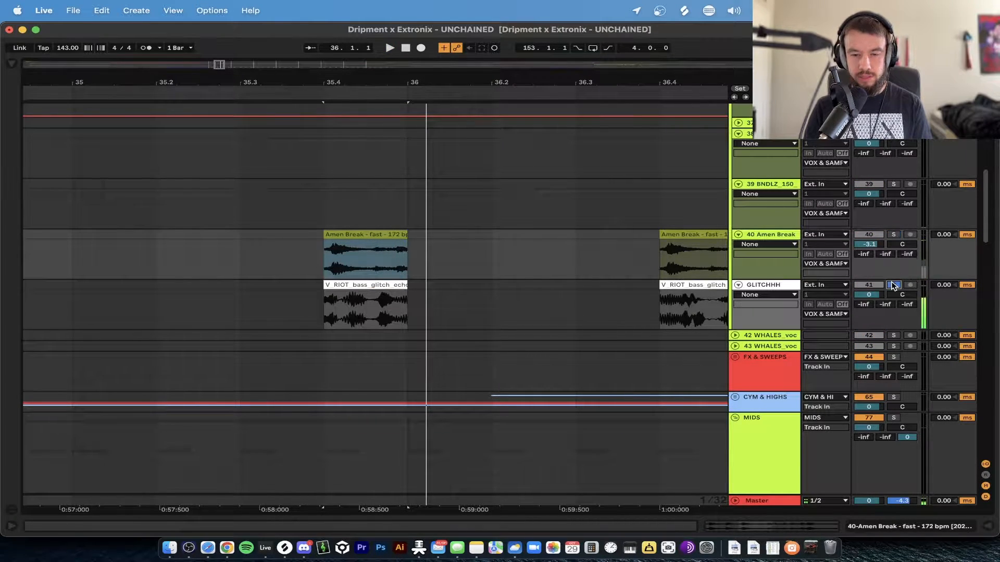
{"action": "double_click", "coordinate": [766, 286]}
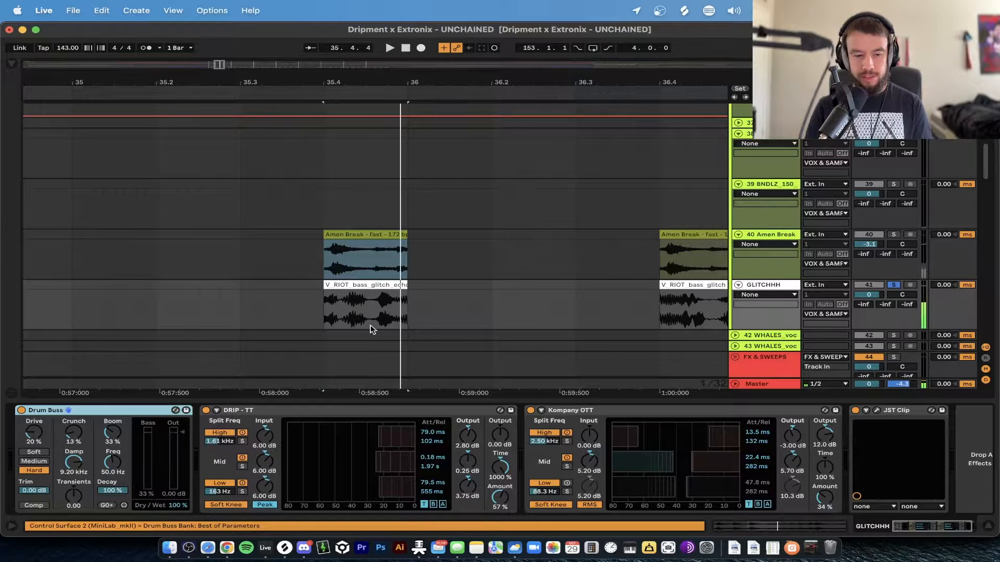
{"action": "scroll", "coordinate": [390, 319], "scroll_direction": "down", "scroll_amount": 5}
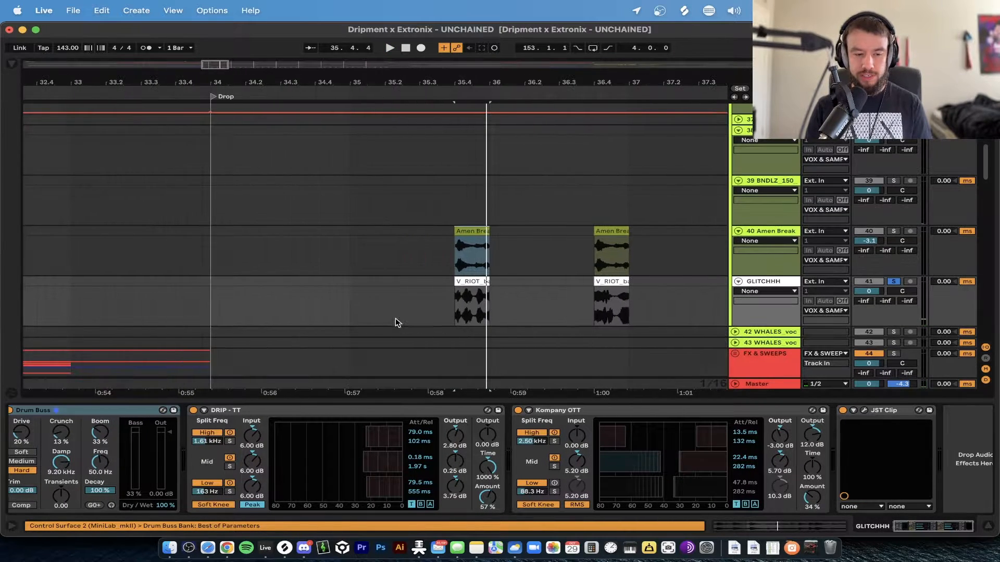
Step: Examine the DRIP - TT and Kompany OTT devices on GLITCHHH, and open and close the JST Clip plugin window
{"action": "left_click", "coordinate": [179, 450]}
{"action": "left_click", "coordinate": [239, 426]}
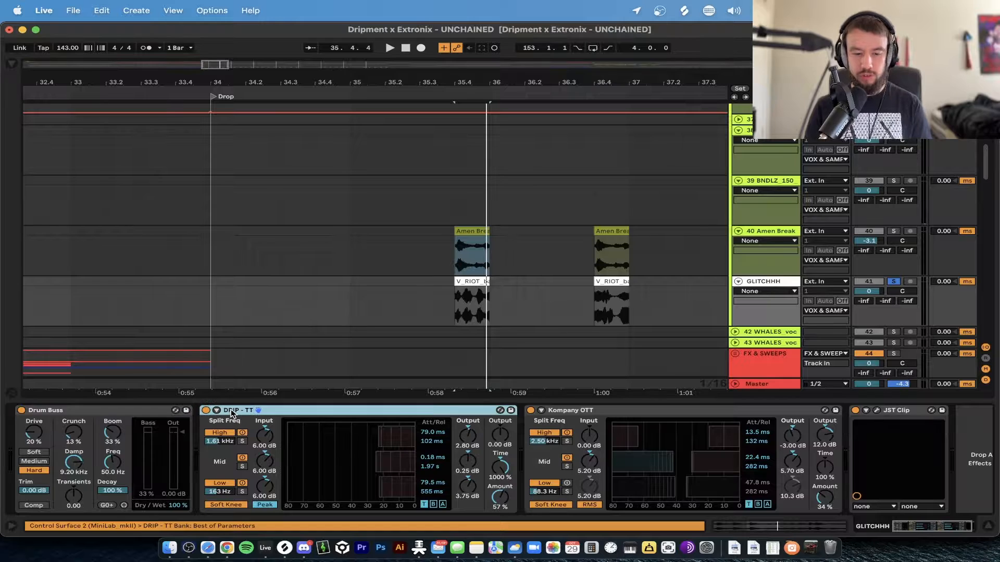
{"action": "scroll", "coordinate": [652, 445], "scroll_direction": "left", "scroll_amount": 2}
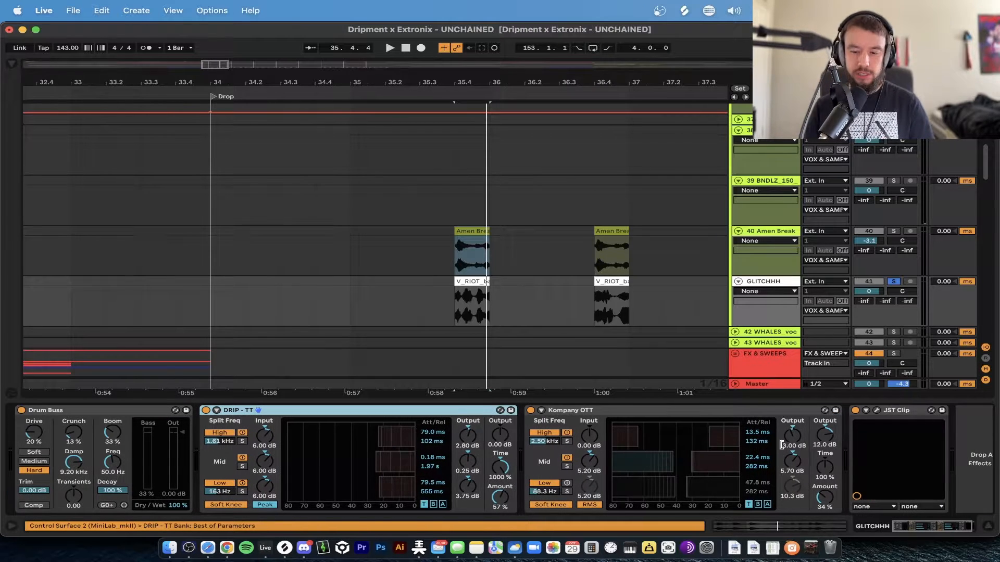
{"action": "left_click", "coordinate": [877, 412]}
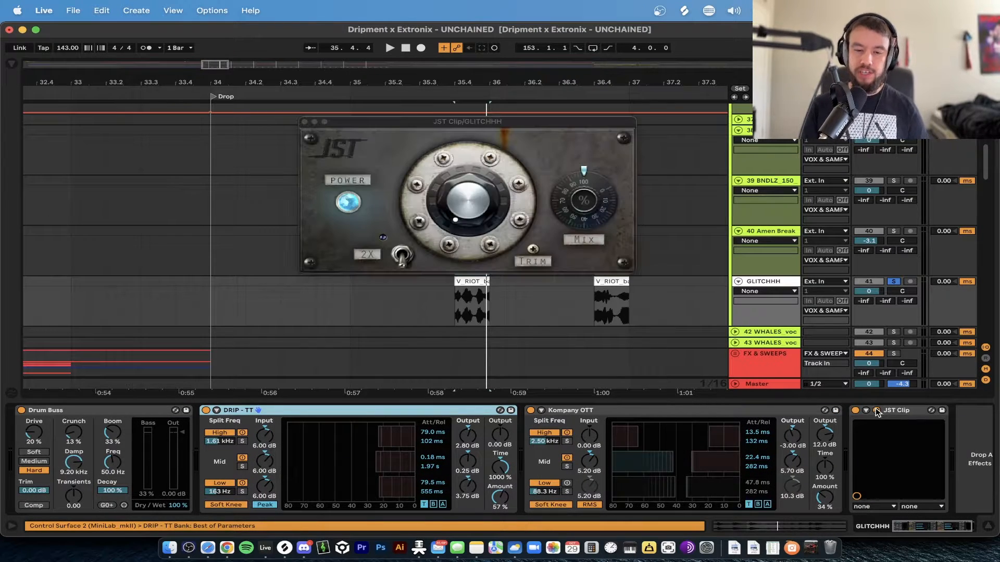
{"action": "left_click", "coordinate": [305, 123]}
Step: Play the soloed glitch clip from 35.4.1 twice, stopping playback after each pass
{"action": "key", "text": "space"}
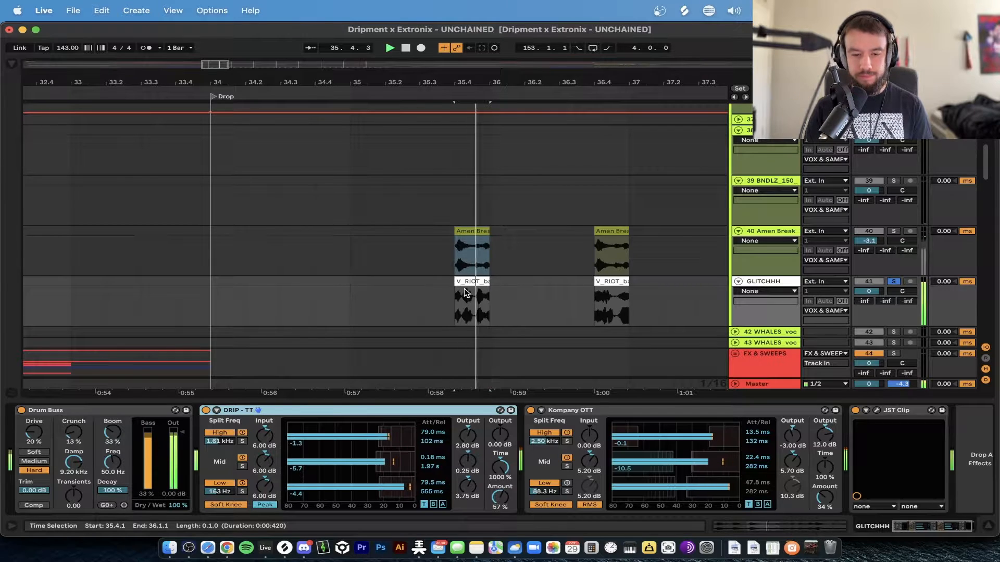
{"action": "key", "text": "space"}
{"action": "key", "text": "space"}
{"action": "key", "text": "space"}
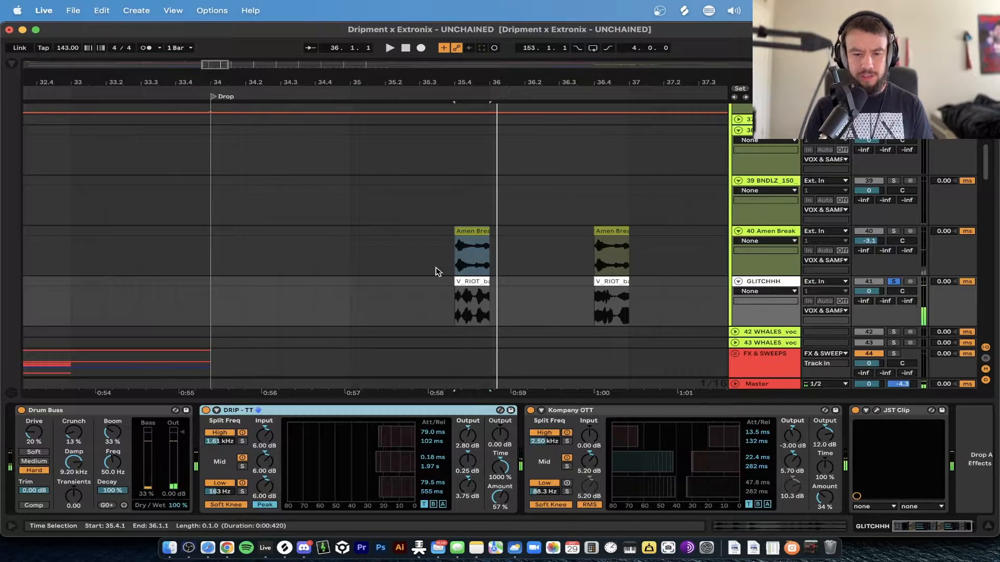
Step: Open the V_RIOT bass glitch clip at 35.4.1, examine its warp and pitch settings, and hide the clip view
{"action": "scroll", "coordinate": [438, 272], "scroll_direction": "up", "scroll_amount": 5}
{"action": "scroll", "coordinate": [545, 308], "scroll_direction": "up", "scroll_amount": 5}
{"action": "double_click", "coordinate": [518, 281]}
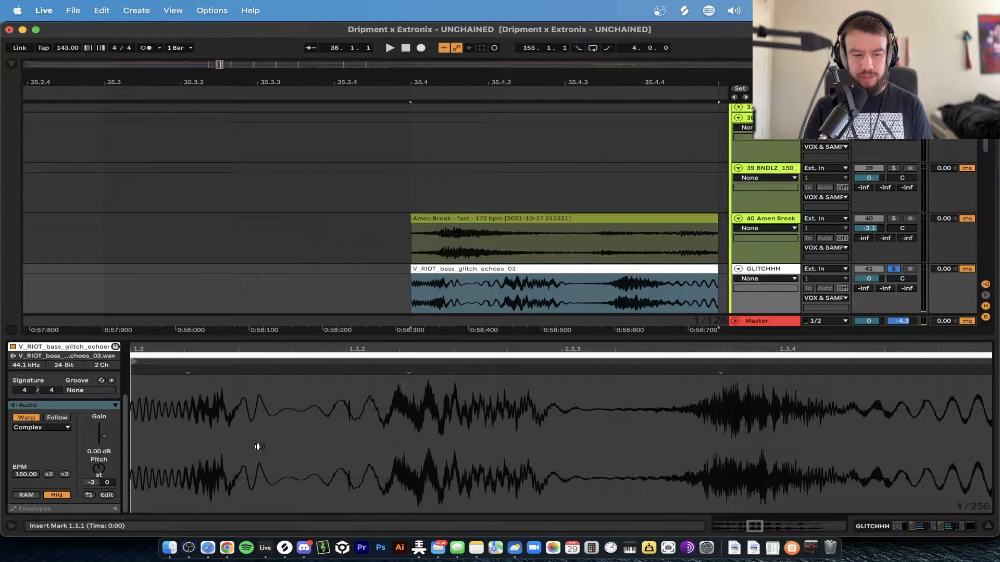
{"action": "scroll", "coordinate": [447, 270], "scroll_direction": "down", "scroll_amount": 3}
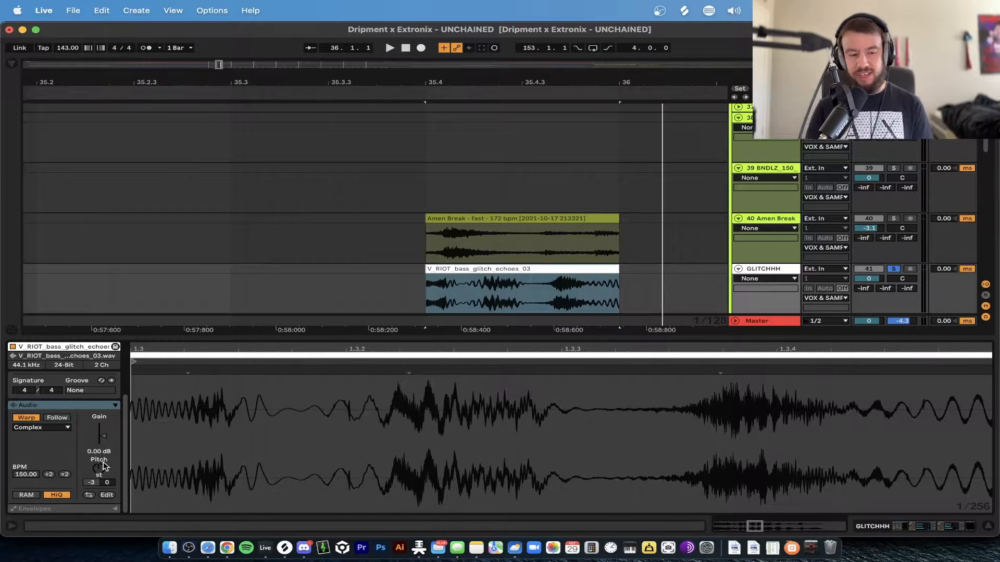
{"action": "scroll", "coordinate": [326, 217], "scroll_direction": "down", "scroll_amount": 3}
{"action": "scroll", "coordinate": [352, 293], "scroll_direction": "down", "scroll_amount": 2}
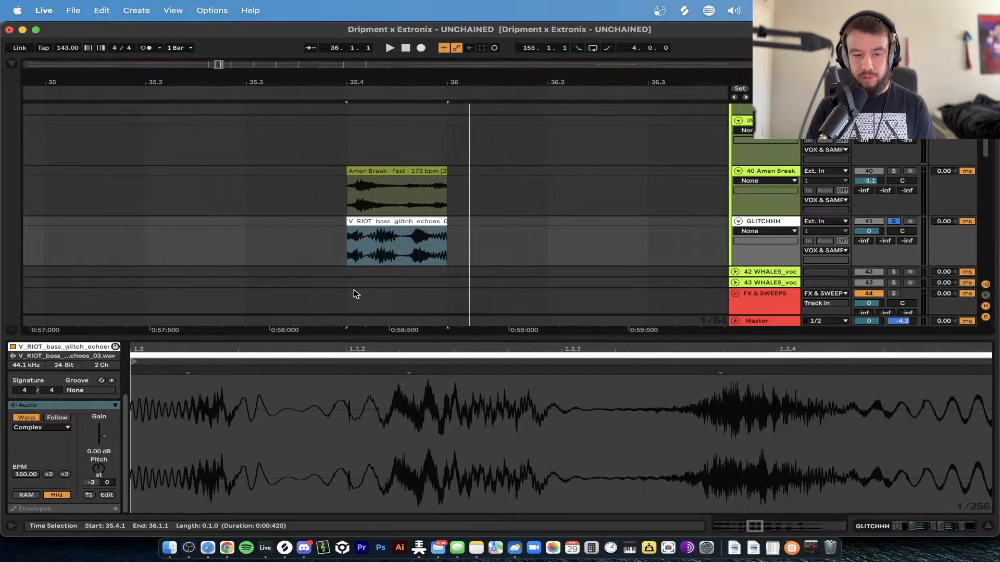
{"action": "left_click", "coordinate": [338, 337]}
Step: Unsolo the GLITCHHH track, play the drop from 35.4.1 through the second fill, and stop before 37.4
{"action": "scroll", "coordinate": [338, 337], "scroll_direction": "down", "scroll_amount": 3}
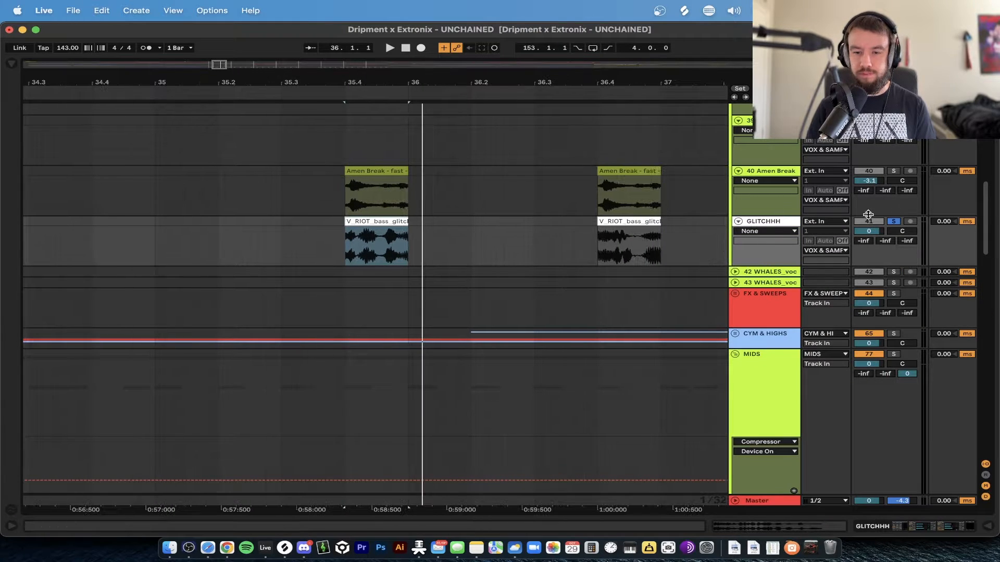
{"action": "left_click", "coordinate": [892, 224]}
{"action": "key", "text": "space"}
{"action": "scroll", "coordinate": [542, 301], "scroll_direction": "down", "scroll_amount": 3}
{"action": "scroll", "coordinate": [542, 301], "scroll_direction": "up", "scroll_amount": 1}
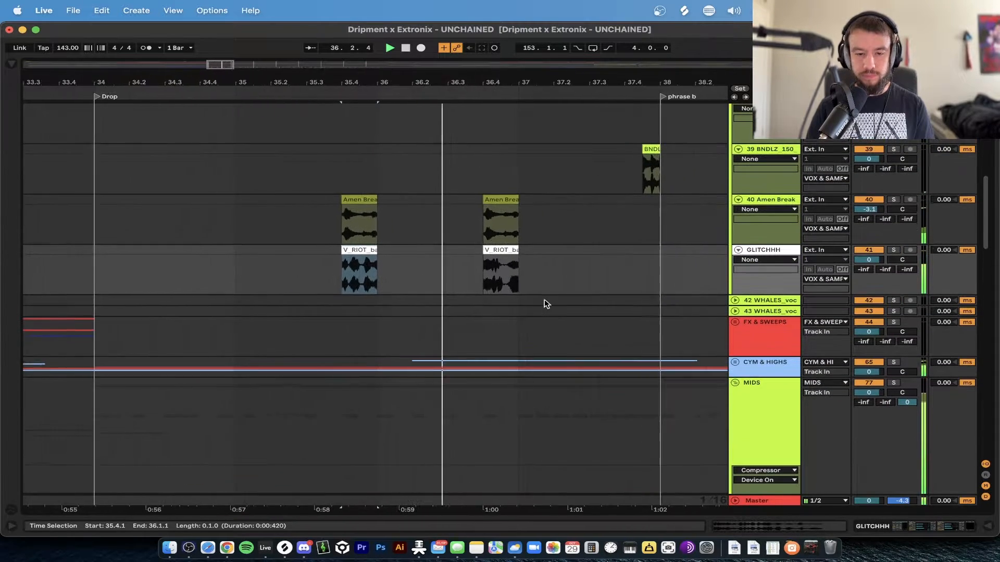
{"action": "scroll", "coordinate": [562, 299], "scroll_direction": "right", "scroll_amount": 3}
{"action": "scroll", "coordinate": [511, 228], "scroll_direction": "up", "scroll_amount": 8}
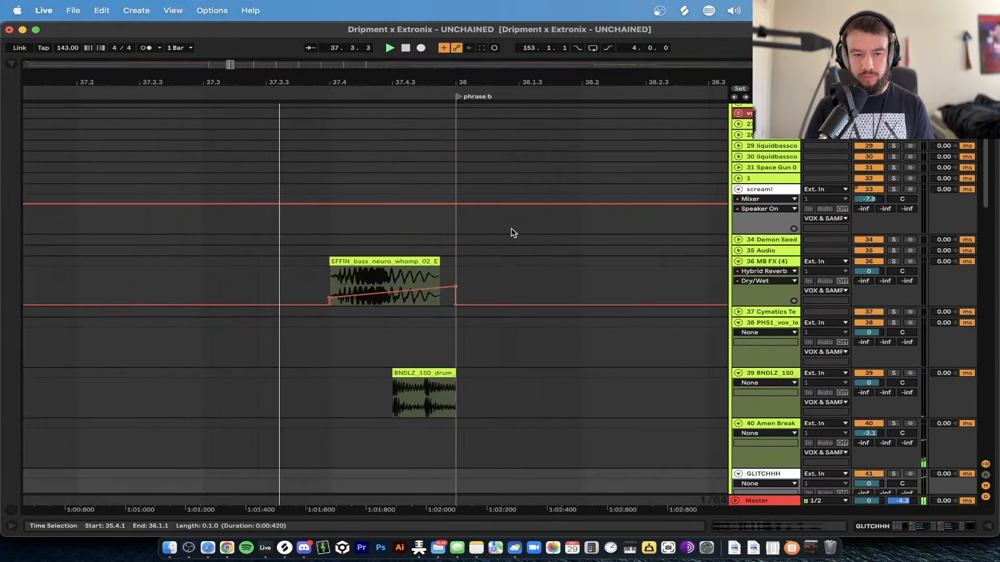
{"action": "key", "text": "space"}
Step: Select the EFFIN bass neuro whomp clip at 37.4.1, examine its clip settings, and close the clip view
{"action": "left_click", "coordinate": [339, 262]}
{"action": "scroll", "coordinate": [338, 261], "scroll_direction": "up", "scroll_amount": 4}
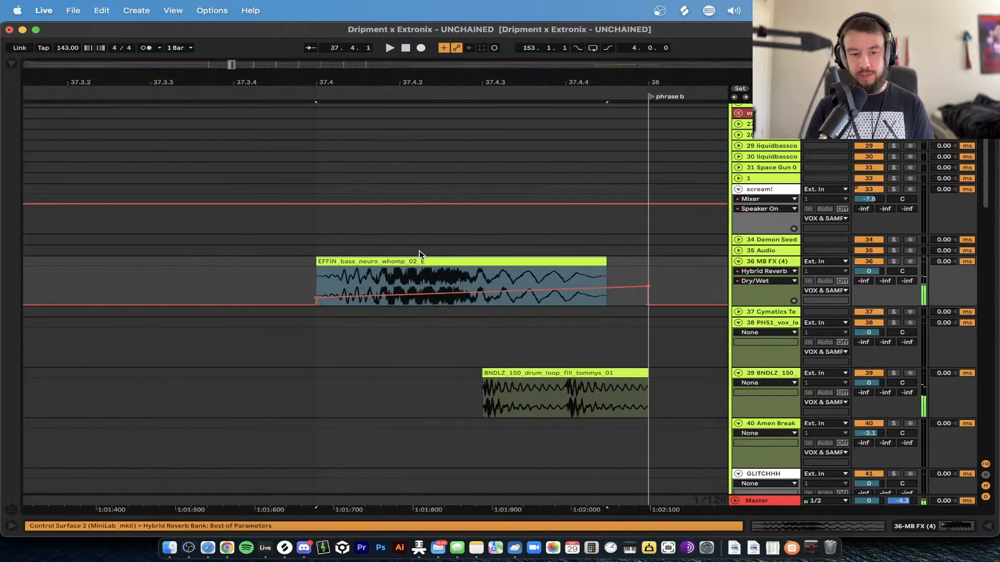
{"action": "double_click", "coordinate": [399, 261]}
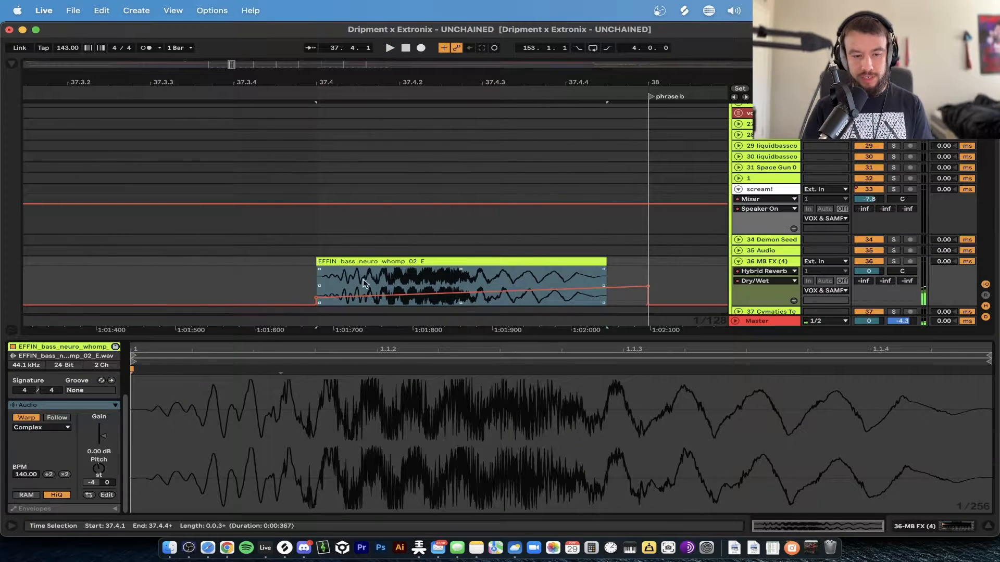
{"action": "double_click", "coordinate": [241, 338]}
Step: Open the Hybrid Reverb on track 36 MB FX (4) and show the automation of its Dry/Wet control
{"action": "left_click", "coordinate": [754, 260]}
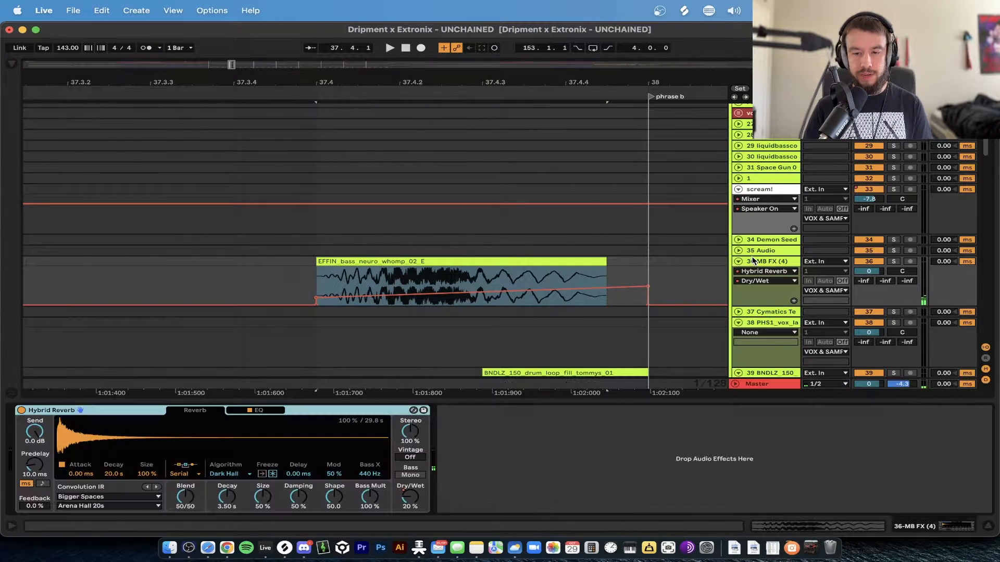
{"action": "scroll", "coordinate": [402, 321], "scroll_direction": "down", "scroll_amount": 5}
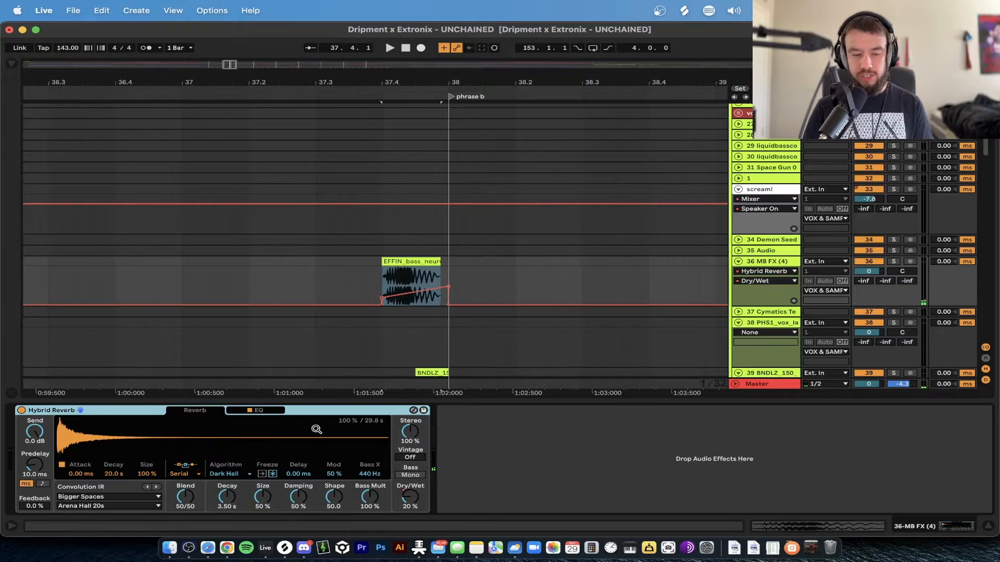
{"action": "right_click", "coordinate": [410, 497]}
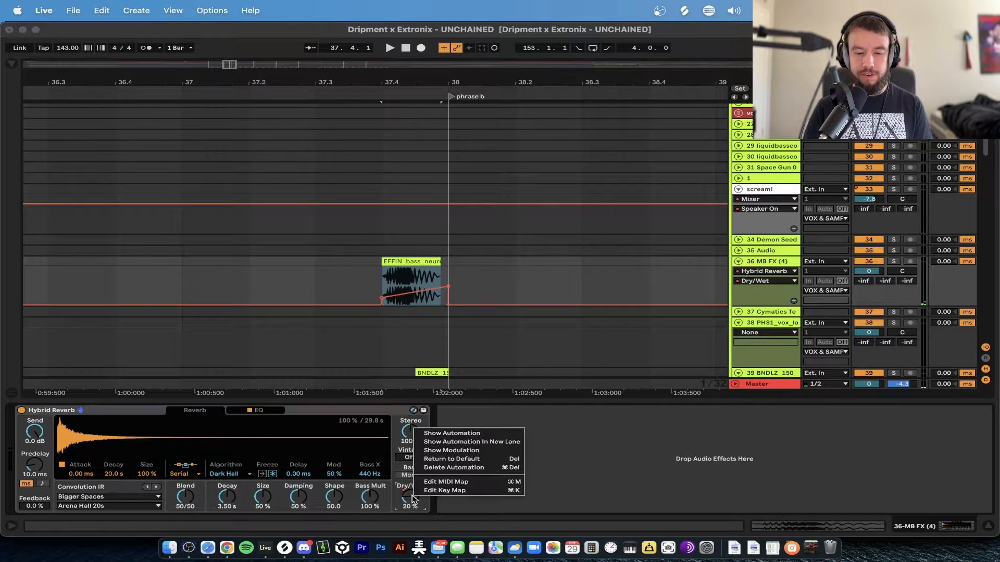
{"action": "left_click", "coordinate": [453, 432]}
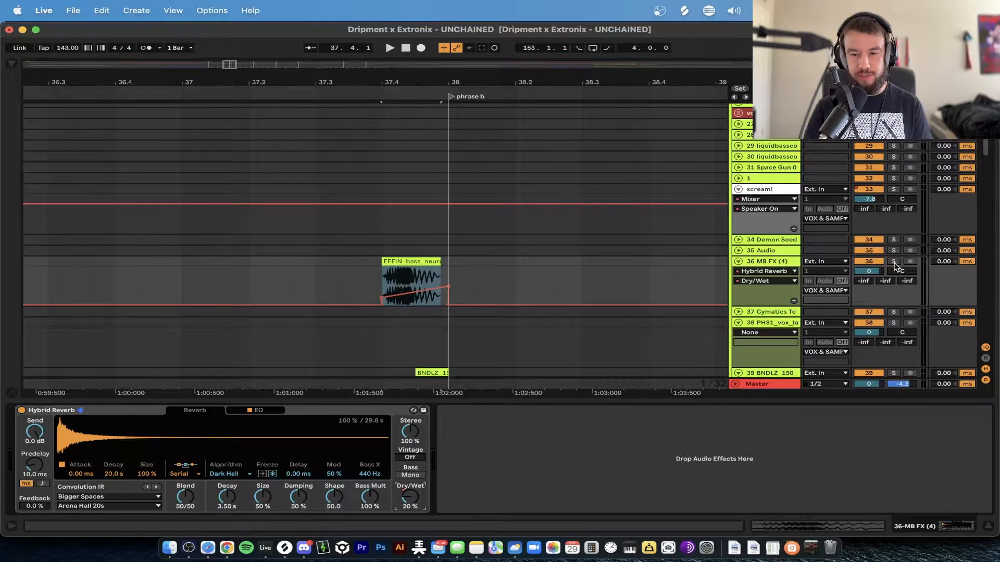
Step: Play from the neuro whomp clip at 37.4.1 into phrase b, stop playback, and hide the device view
{"action": "key", "text": "space"}
{"action": "scroll", "coordinate": [561, 279], "scroll_direction": "down", "scroll_amount": 5}
{"action": "scroll", "coordinate": [562, 279], "scroll_direction": "down", "scroll_amount": 4}
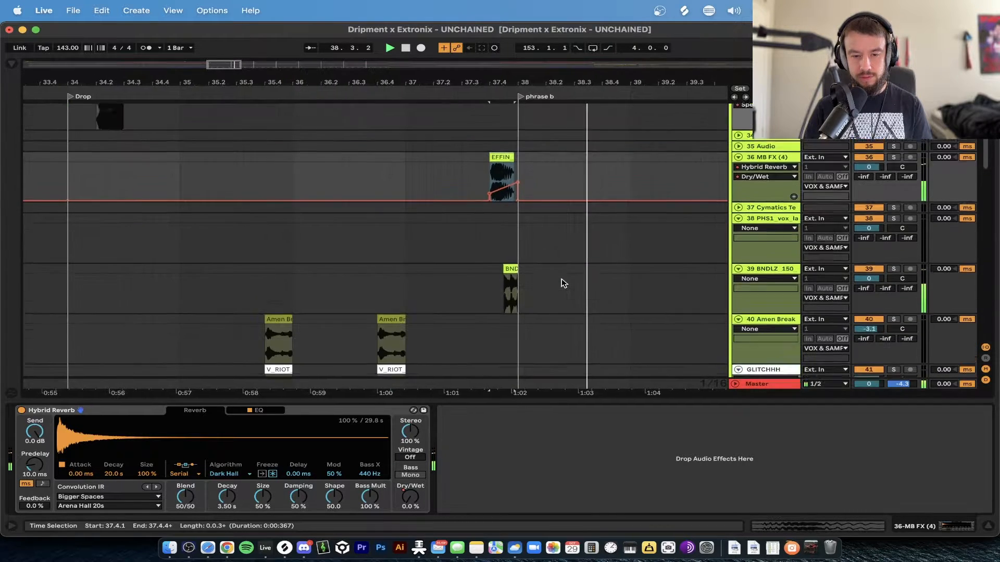
{"action": "scroll", "coordinate": [562, 280], "scroll_direction": "down", "scroll_amount": 3}
{"action": "key", "text": "space"}
{"action": "left_click", "coordinate": [379, 402]}
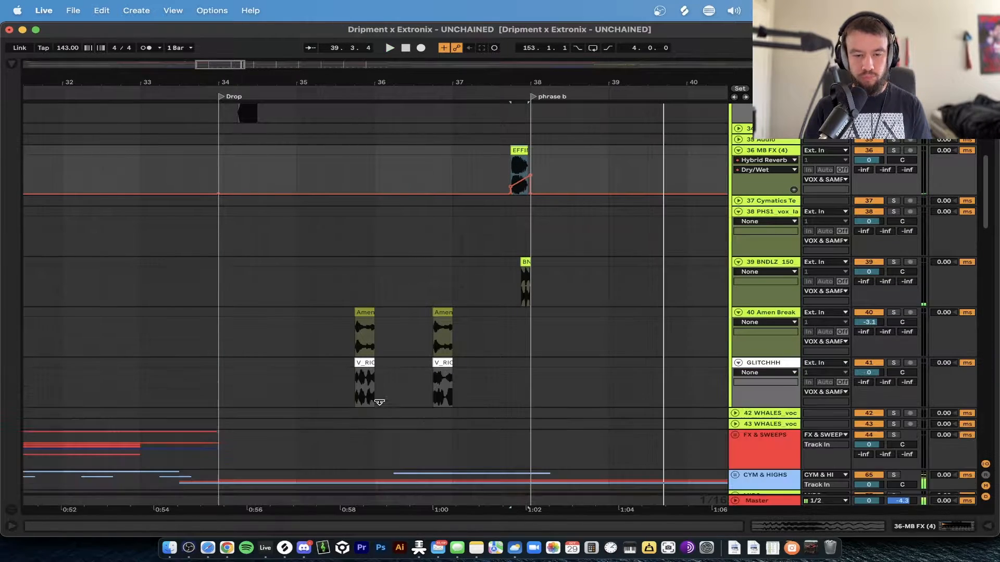
Step: Select the transition into phrase b from 37.4.1 across the sample tracks, and play briefly from the phrase b locator
{"action": "left_click_drag", "start_coordinate": [511, 127], "coordinate": [543, 473]}
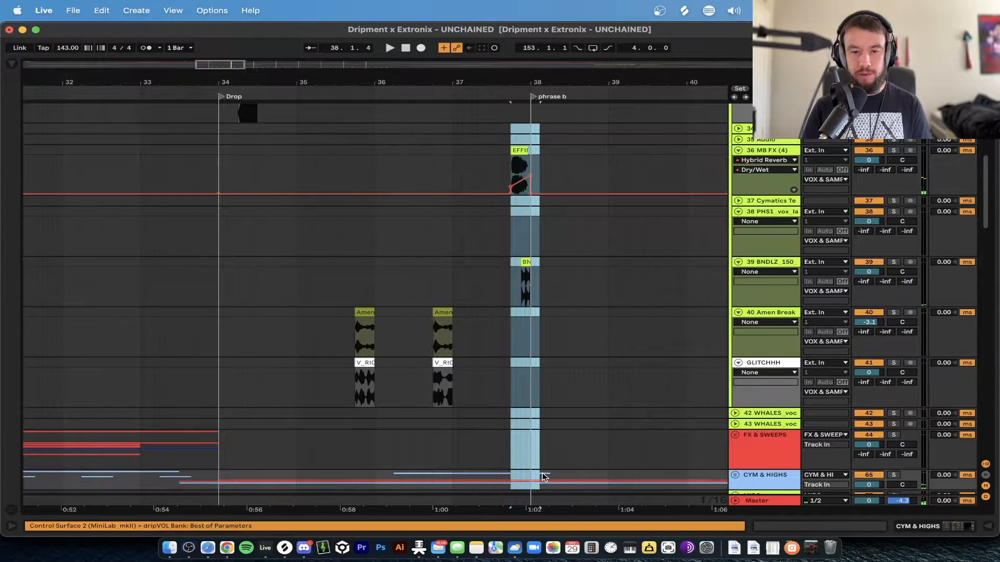
{"action": "scroll", "coordinate": [501, 352], "scroll_direction": "down", "scroll_amount": 3}
{"action": "scroll", "coordinate": [501, 348], "scroll_direction": "down", "scroll_amount": 2}
{"action": "scroll", "coordinate": [494, 349], "scroll_direction": "up", "scroll_amount": 6}
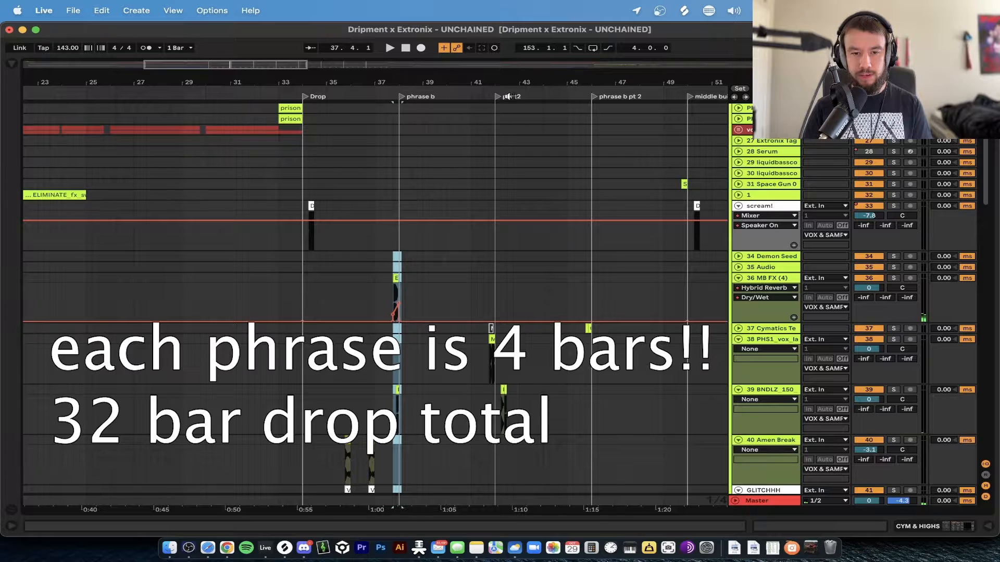
{"action": "scroll", "coordinate": [574, 128], "scroll_direction": "right", "scroll_amount": 3}
{"action": "left_click", "coordinate": [290, 97]}
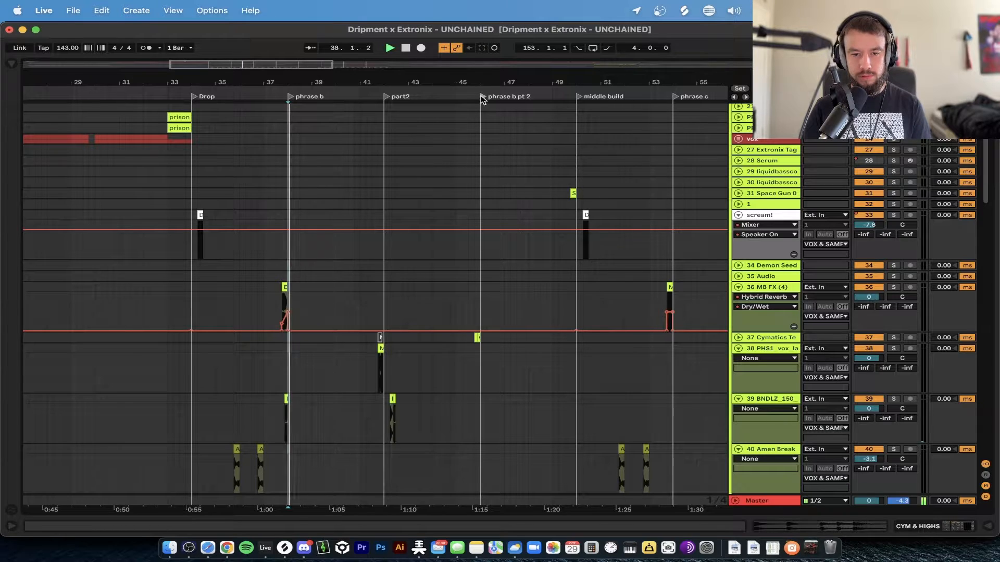
{"action": "key", "text": "space"}
Step: Play the neuro whomp clip from 37.4.1 and solo the 39 BNDLZ_150 track to audition its drum fill
{"action": "scroll", "coordinate": [251, 373], "scroll_direction": "up", "scroll_amount": 5}
{"action": "scroll", "coordinate": [342, 317], "scroll_direction": "up", "scroll_amount": 5}
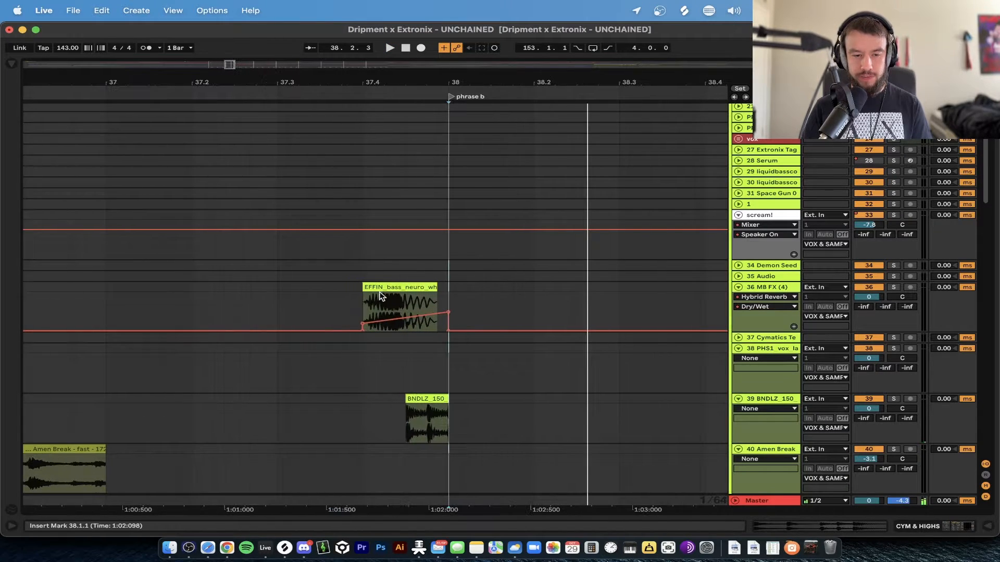
{"action": "left_click", "coordinate": [386, 287]}
{"action": "scroll", "coordinate": [386, 288], "scroll_direction": "down", "scroll_amount": 4}
{"action": "key", "text": "space"}
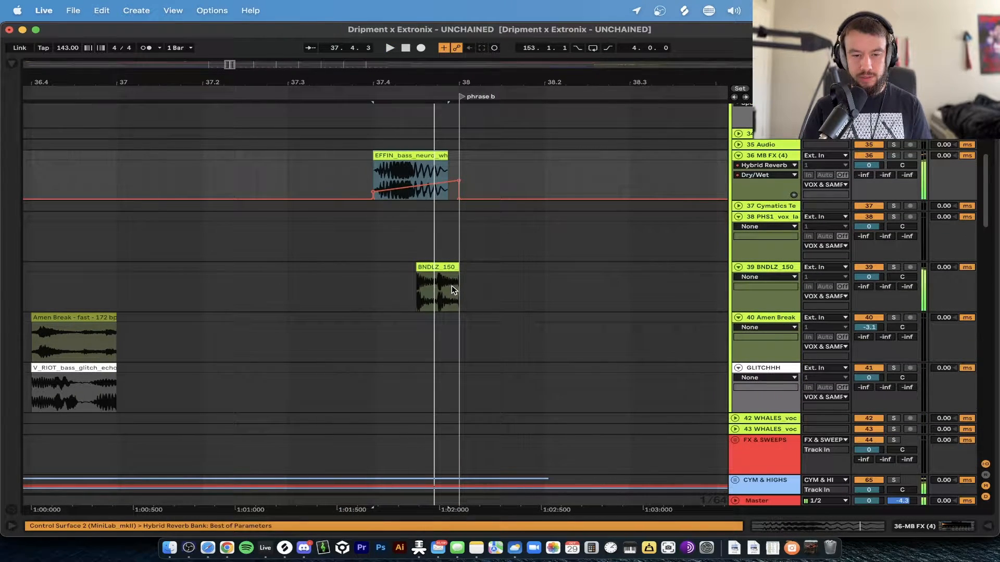
{"action": "left_click", "coordinate": [894, 267]}
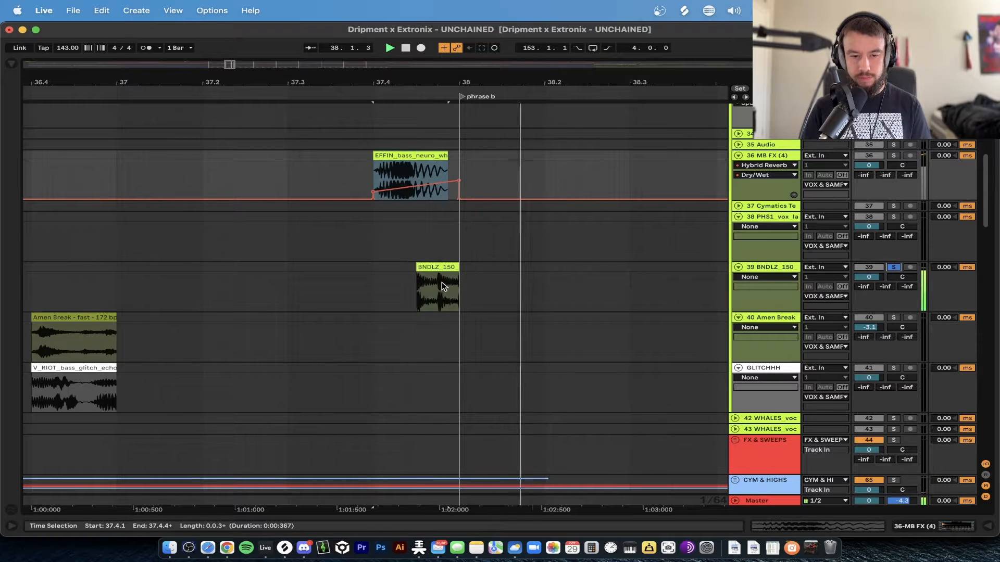
Step: Place the insert mark at 37.4.1 on track 39 BNDLZ_150 and audition the soloed drum fill
{"action": "left_click", "coordinate": [379, 288]}
{"action": "key", "text": "space"}
{"action": "key", "text": "space"}
{"action": "key", "text": "space"}
{"action": "key", "text": "space"}
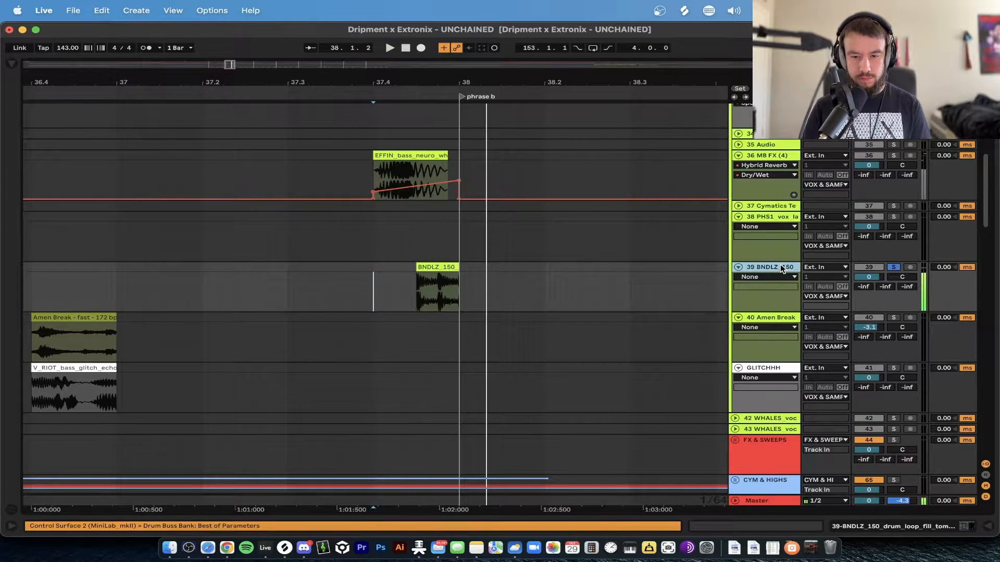
Step: Show the Drum Buss on track 39 BNDLZ_150 and open the drum fill clip's warp and pitch settings
{"action": "double_click", "coordinate": [780, 267]}
{"action": "scroll", "coordinate": [508, 284], "scroll_direction": "down", "scroll_amount": 2}
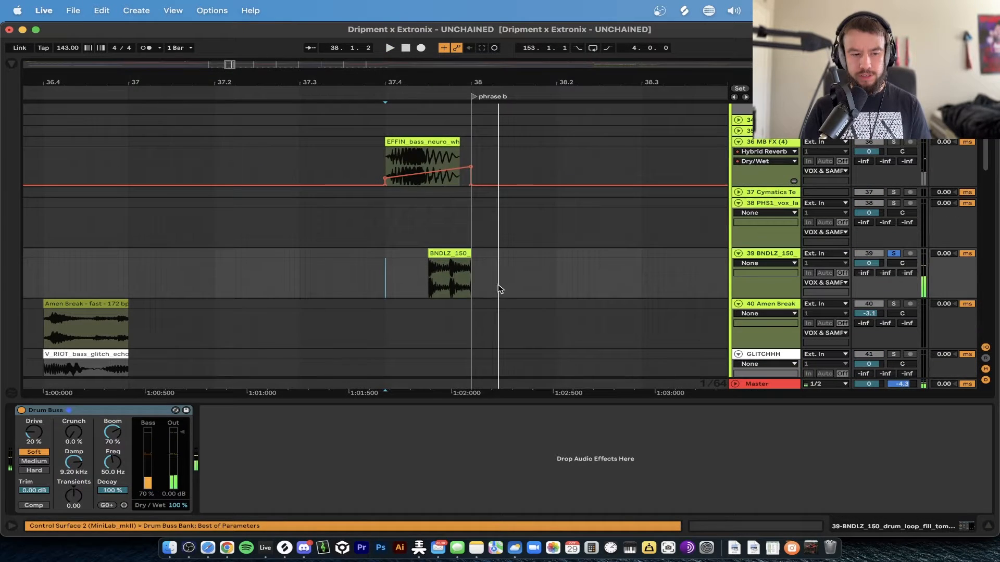
{"action": "double_click", "coordinate": [447, 254]}
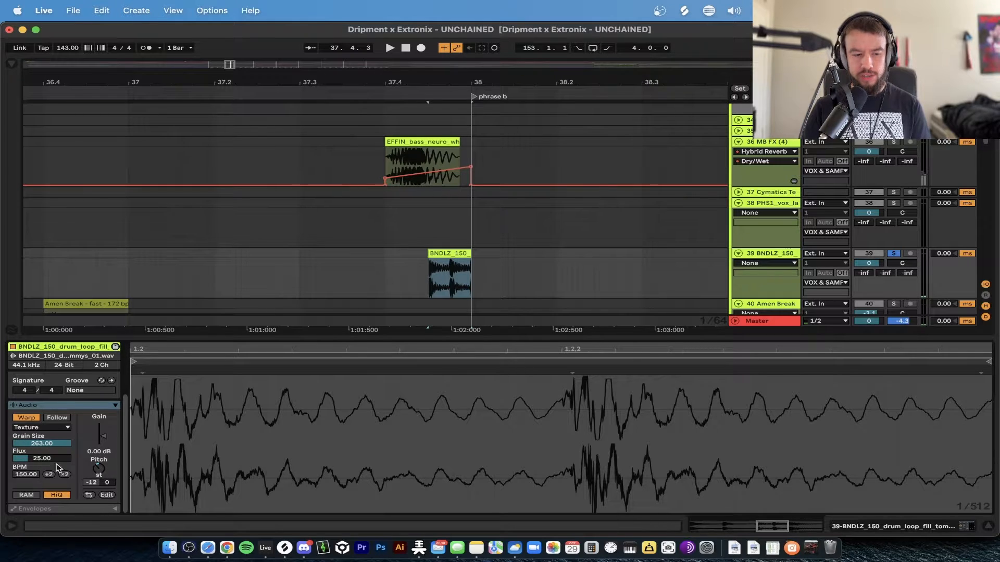
{"action": "scroll", "coordinate": [47, 472], "scroll_direction": "up", "scroll_amount": 3}
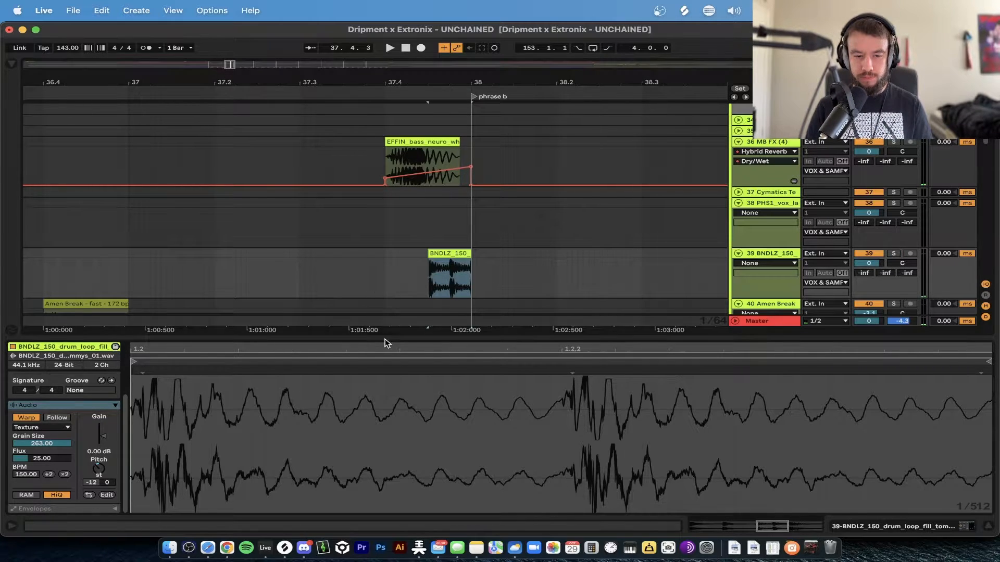
Step: Hide the clip view and select the EFFIN neuro whomp clip on track 36 MB FX (4)
{"action": "key", "text": "super+alt+l"}
{"action": "scroll", "coordinate": [388, 318], "scroll_direction": "up", "scroll_amount": 3}
{"action": "left_click_drag", "start_coordinate": [468, 269], "coordinate": [561, 269]}
{"action": "left_click", "coordinate": [399, 139]}
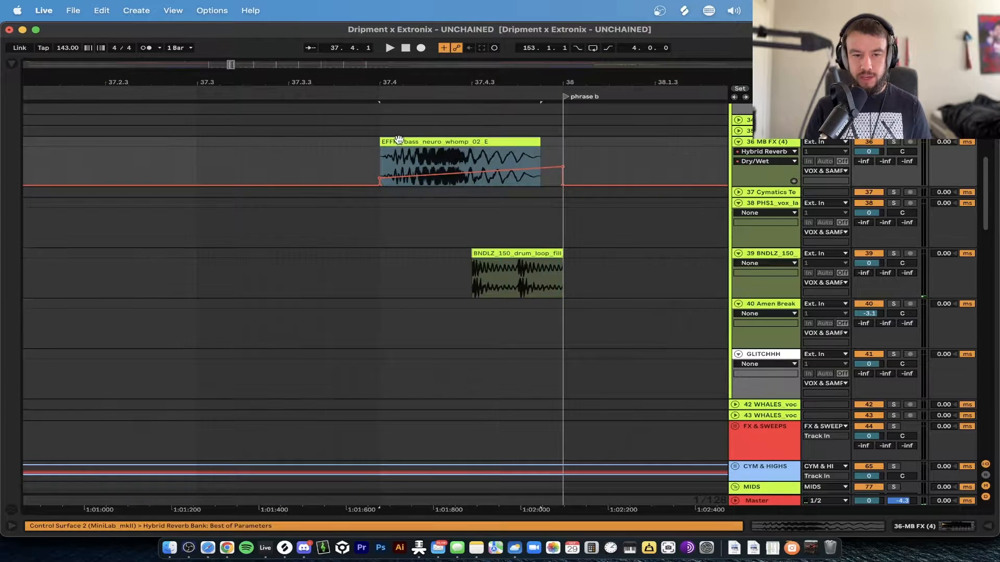
{"action": "key", "text": "minus"}
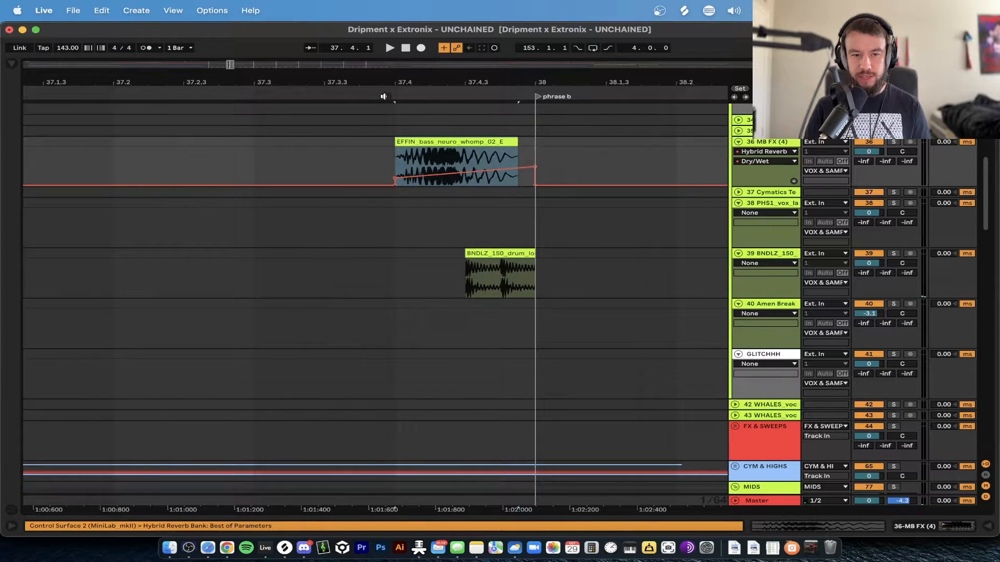
{"action": "key", "text": "minus"}
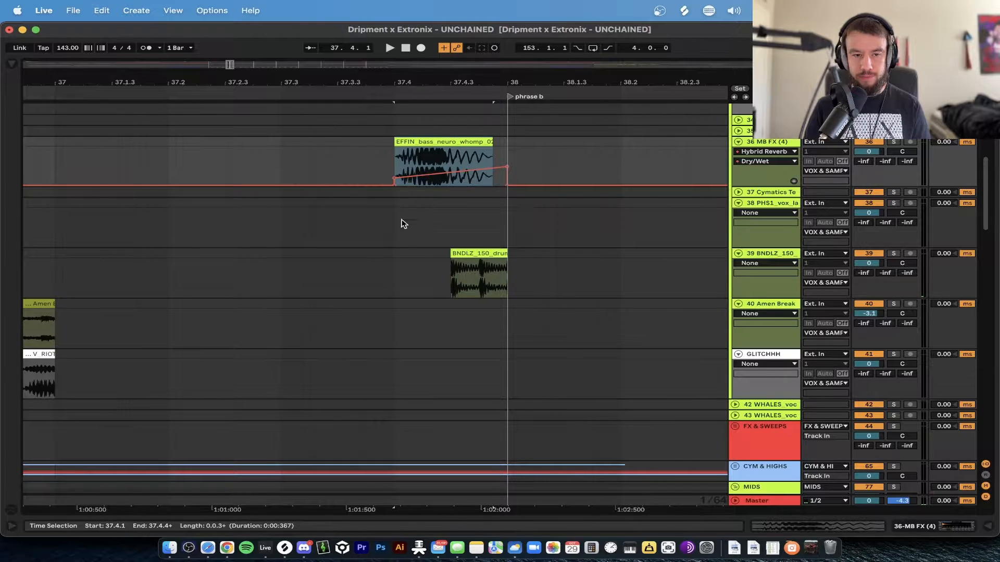
{"action": "key", "text": "minus"}
Step: Select 37.1.1 to 38.1.1 on the 38 PHS1_vox track and play the fill from 37.4.1 into phrase b
{"action": "left_click_drag", "start_coordinate": [341, 224], "coordinate": [491, 223]}
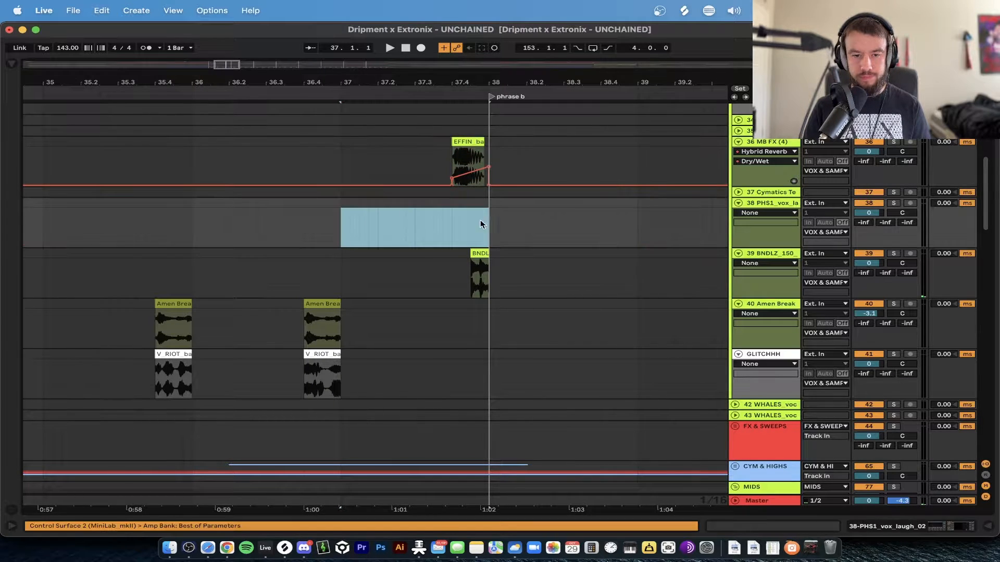
{"action": "key", "text": "plus"}
{"action": "left_click", "coordinate": [452, 90]}
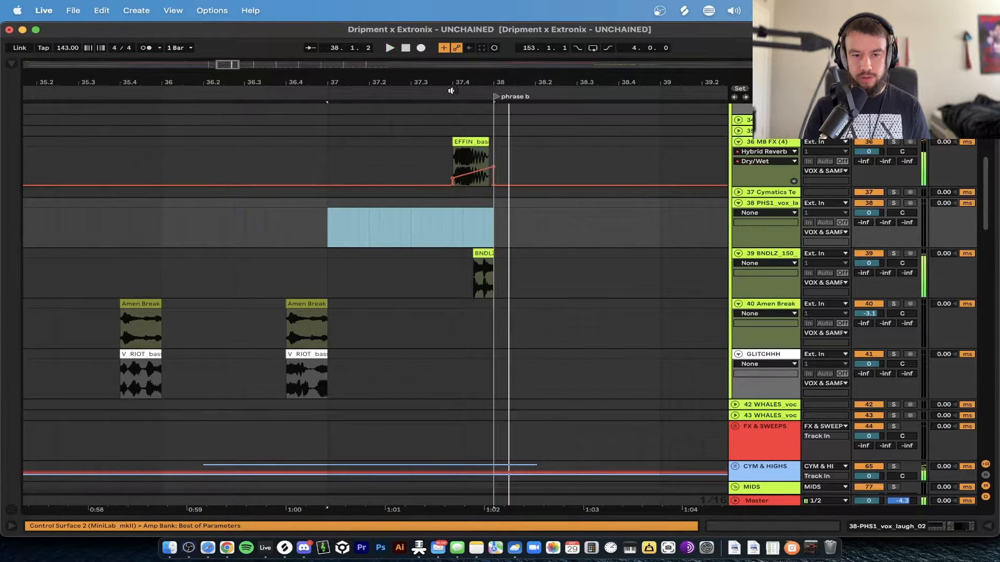
{"action": "key", "text": "plus"}
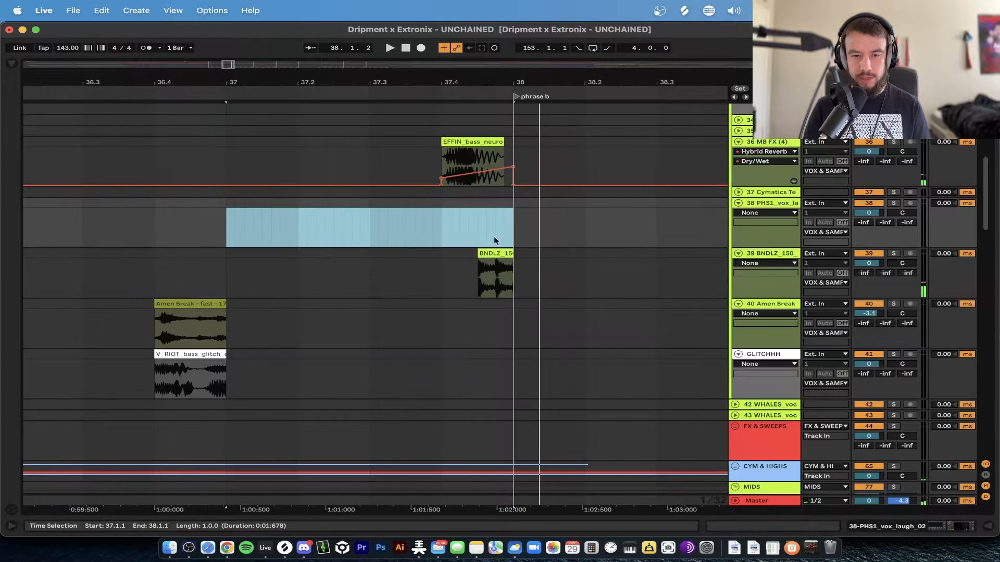
Step: Play the drop from 36.4.2 through the fill into phrase b, and stop playback around bar 39
{"action": "left_click", "coordinate": [490, 254]}
{"action": "scroll", "coordinate": [500, 253], "scroll_direction": "down", "scroll_amount": 5}
{"action": "left_click", "coordinate": [389, 238]}
{"action": "key", "text": "space"}
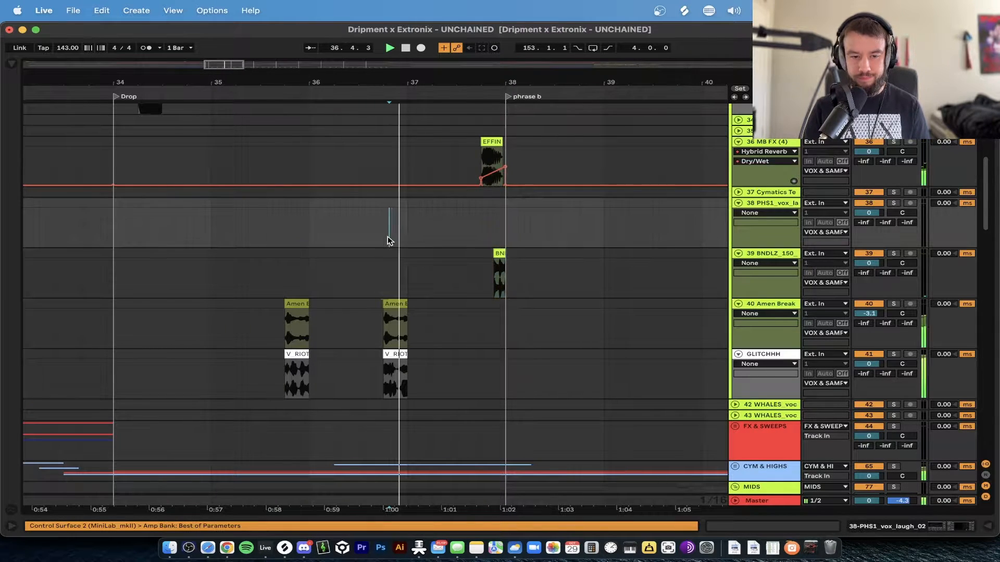
{"action": "scroll", "coordinate": [442, 261], "scroll_direction": "up", "scroll_amount": 3}
{"action": "scroll", "coordinate": [511, 258], "scroll_direction": "down", "scroll_amount": 4}
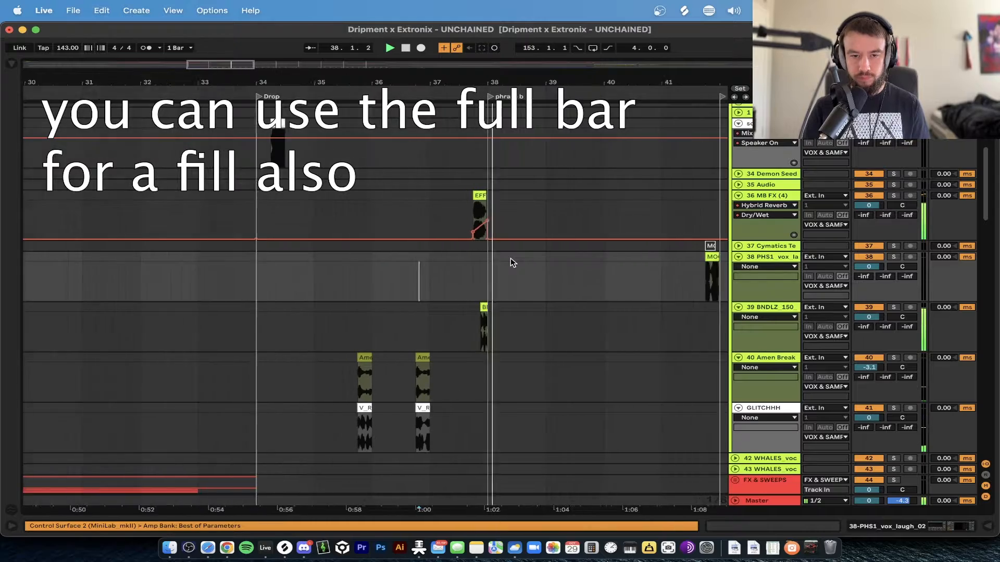
{"action": "scroll", "coordinate": [510, 257], "scroll_direction": "up", "scroll_amount": 1}
{"action": "scroll", "coordinate": [510, 258], "scroll_direction": "right", "scroll_amount": 3}
{"action": "scroll", "coordinate": [510, 258], "scroll_direction": "up", "scroll_amount": 1}
{"action": "scroll", "coordinate": [511, 258], "scroll_direction": "down", "scroll_amount": 2}
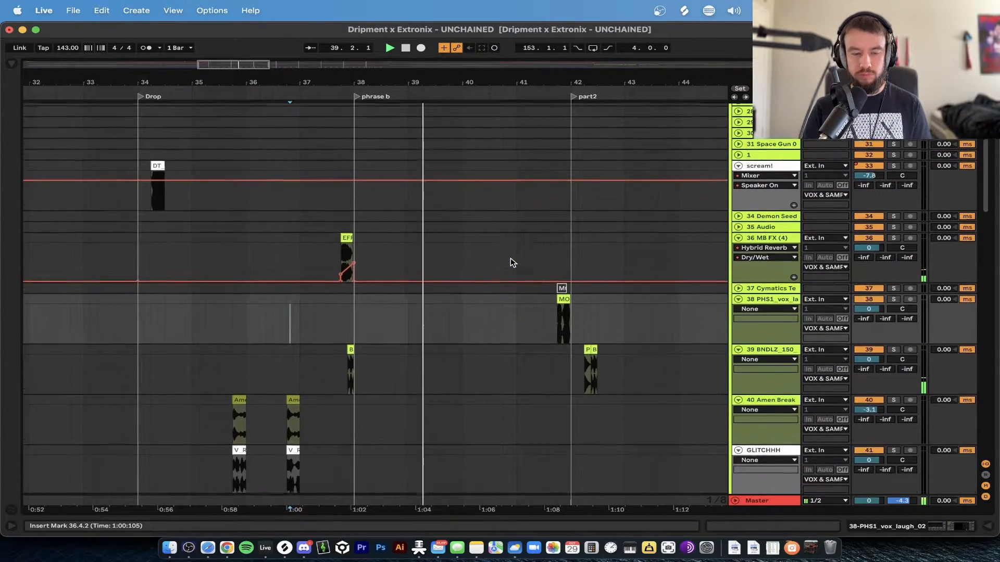
{"action": "scroll", "coordinate": [510, 258], "scroll_direction": "left", "scroll_amount": 1}
{"action": "key", "text": "space"}
{"action": "scroll", "coordinate": [361, 242], "scroll_direction": "up", "scroll_amount": 3}
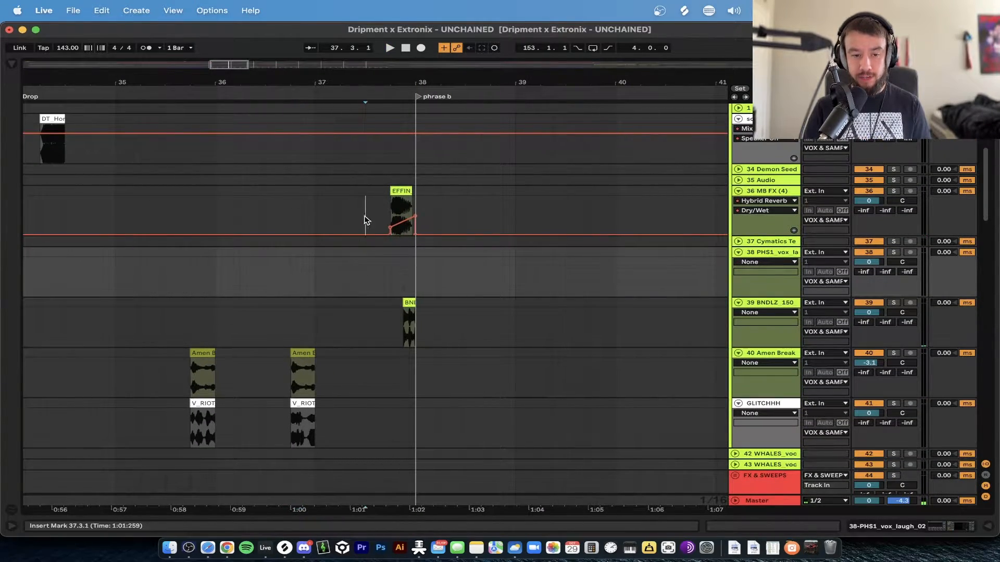
Step: Select the half bar before phrase b, 37.3.1 to 38.1.1, across tracks 36 to 39
{"action": "left_click_drag", "start_coordinate": [366, 219], "coordinate": [421, 324]}
{"action": "scroll", "coordinate": [376, 279], "scroll_direction": "up", "scroll_amount": 3}
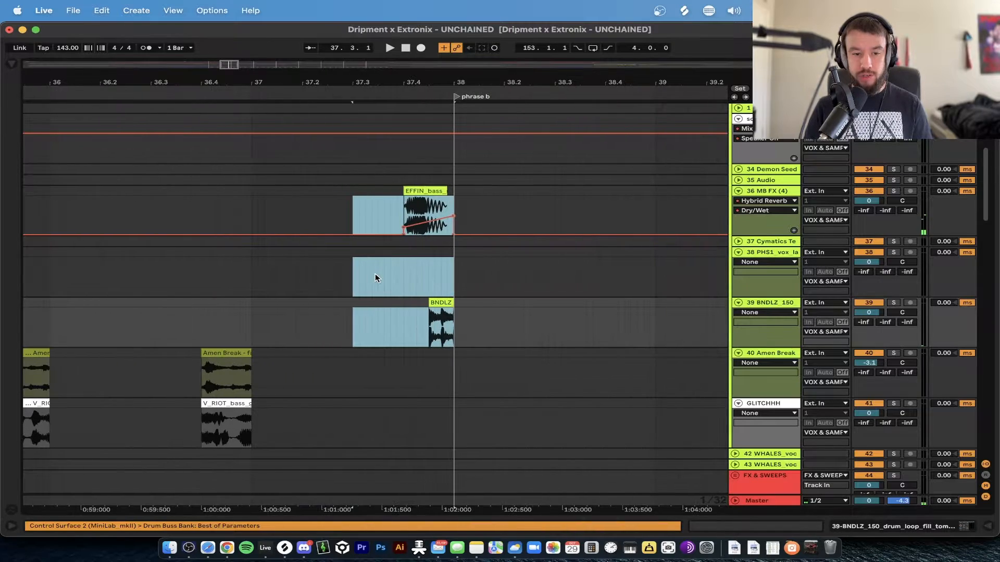
{"action": "scroll", "coordinate": [365, 218], "scroll_direction": "down", "scroll_amount": 4}
{"action": "scroll", "coordinate": [365, 217], "scroll_direction": "up", "scroll_amount": 4}
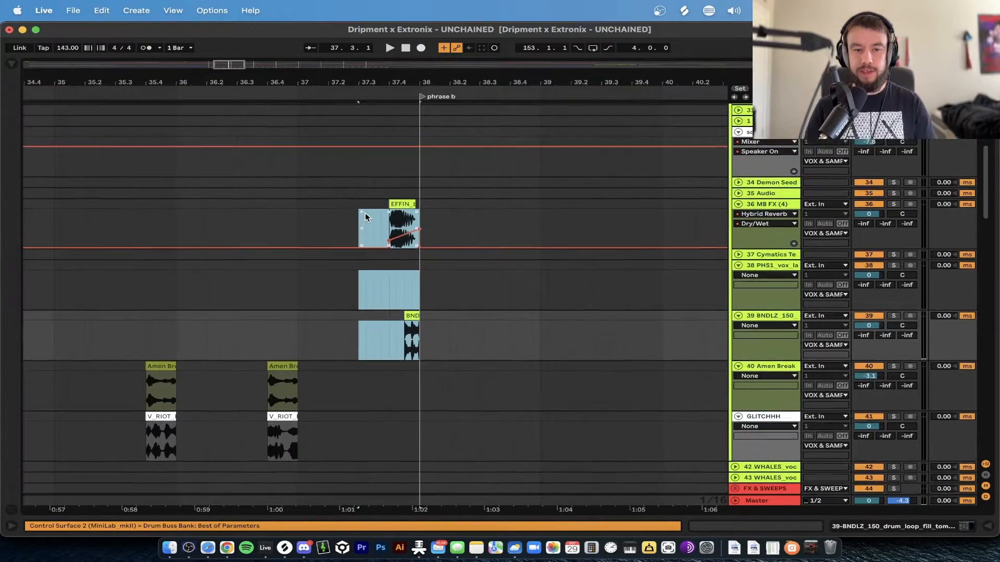
{"action": "scroll", "coordinate": [367, 218], "scroll_direction": "down", "scroll_amount": 3}
{"action": "scroll", "coordinate": [468, 232], "scroll_direction": "right", "scroll_amount": 3}
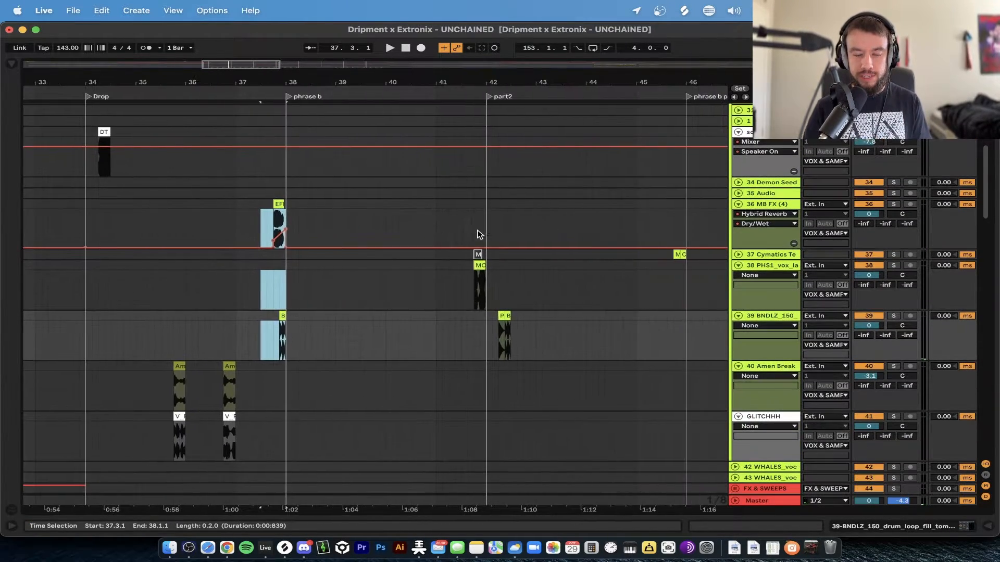
Step: Play the end of phrase b from within bar 41 towards part2, and place the insert mark at 38.1.3
{"action": "scroll", "coordinate": [462, 231], "scroll_direction": "up", "scroll_amount": 2}
{"action": "scroll", "coordinate": [462, 231], "scroll_direction": "down", "scroll_amount": 5}
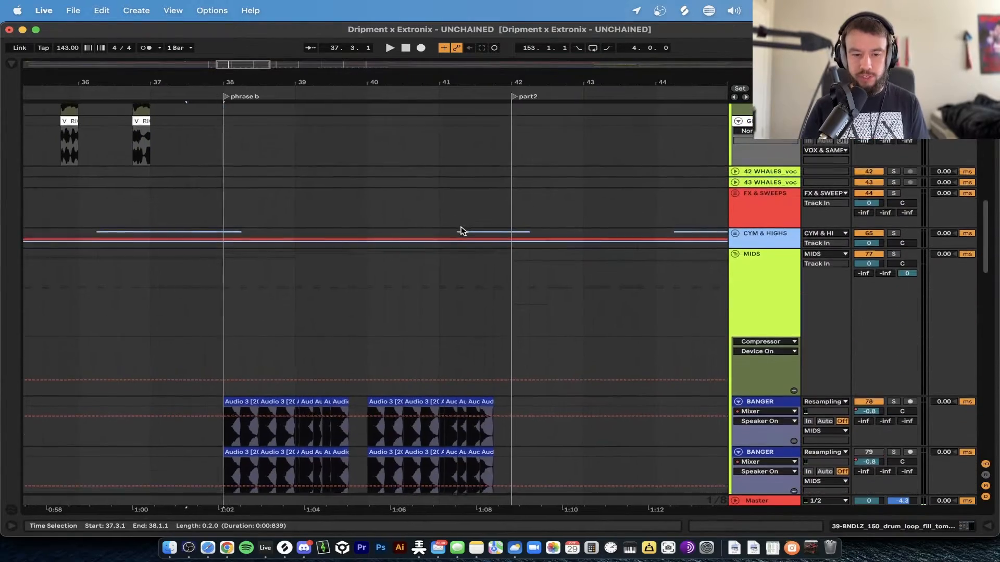
{"action": "left_click", "coordinate": [448, 216]}
{"action": "key", "text": "space"}
{"action": "scroll", "coordinate": [444, 215], "scroll_direction": "up", "scroll_amount": 5}
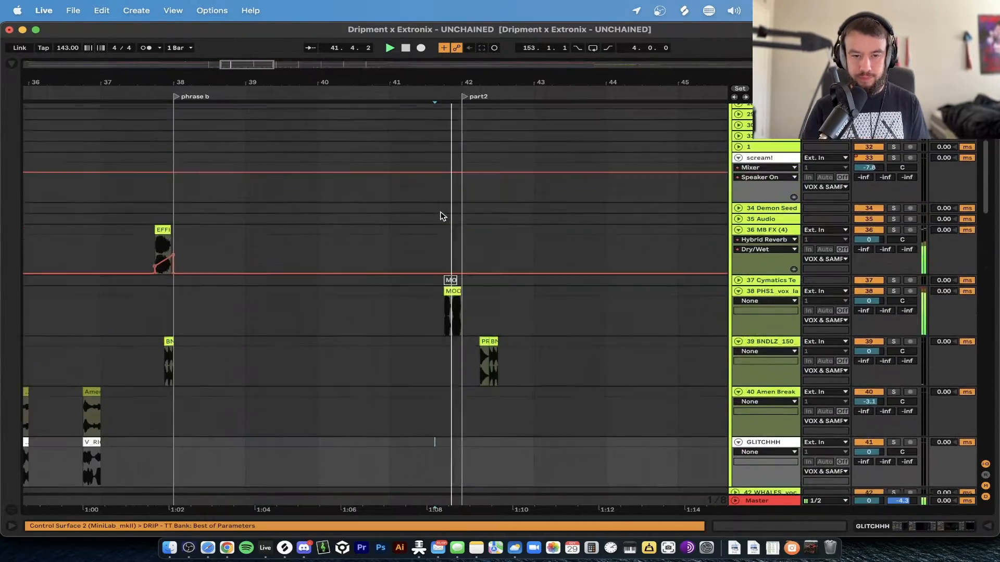
{"action": "scroll", "coordinate": [445, 261], "scroll_direction": "right", "scroll_amount": 1}
{"action": "scroll", "coordinate": [448, 293], "scroll_direction": "up", "scroll_amount": 3}
{"action": "left_click", "coordinate": [282, 249]}
{"action": "key", "text": "space"}
{"action": "key", "text": "space"}
{"action": "scroll", "coordinate": [282, 249], "scroll_direction": "down", "scroll_amount": 3}
{"action": "scroll", "coordinate": [281, 252], "scroll_direction": "down", "scroll_amount": 4}
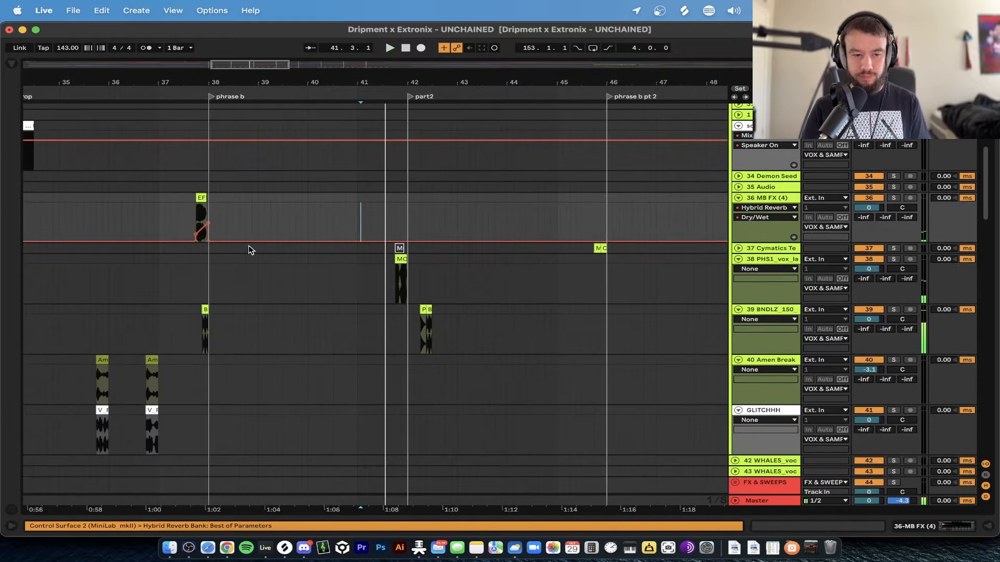
Step: Examine the MOONBOY vocal clips before part2 and the matching MUTE automation gap on the DUCKING track at 41.4.1
{"action": "scroll", "coordinate": [379, 225], "scroll_direction": "up", "scroll_amount": 3}
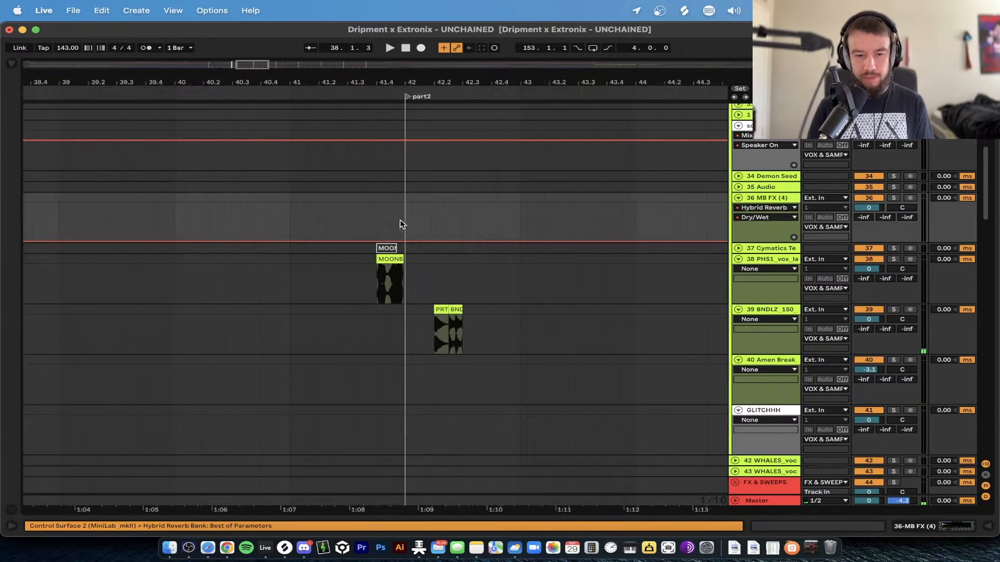
{"action": "scroll", "coordinate": [401, 225], "scroll_direction": "down", "scroll_amount": 2}
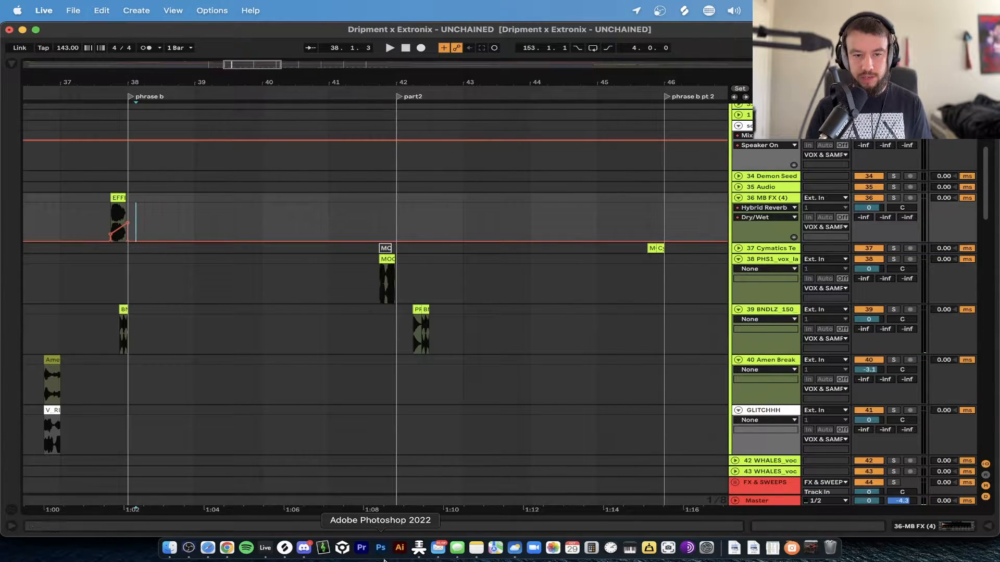
{"action": "scroll", "coordinate": [388, 280], "scroll_direction": "up", "scroll_amount": 7}
{"action": "scroll", "coordinate": [384, 262], "scroll_direction": "down", "scroll_amount": 6}
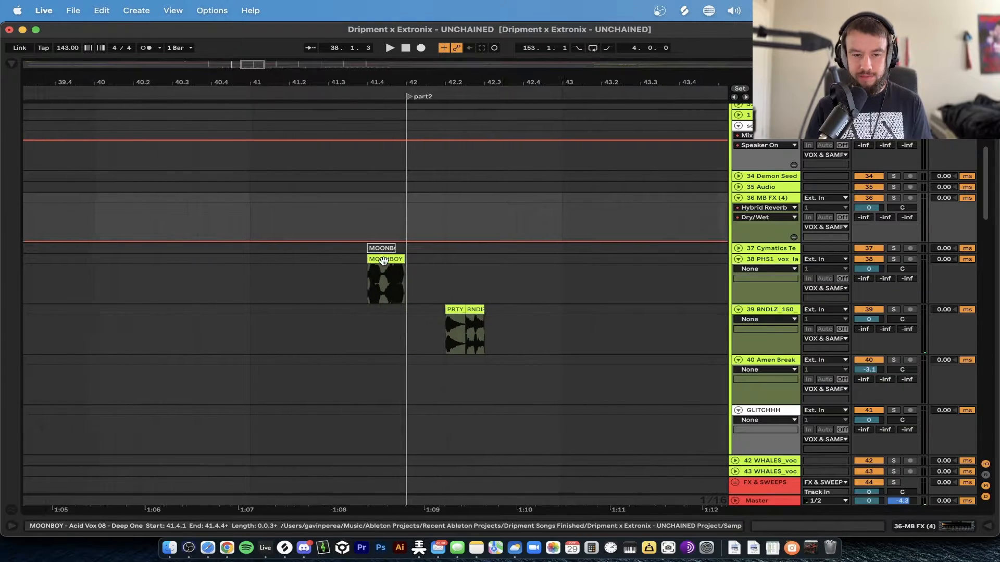
{"action": "scroll", "coordinate": [384, 263], "scroll_direction": "down", "scroll_amount": 20}
{"action": "scroll", "coordinate": [384, 263], "scroll_direction": "up", "scroll_amount": 3}
{"action": "scroll", "coordinate": [385, 270], "scroll_direction": "down", "scroll_amount": 4}
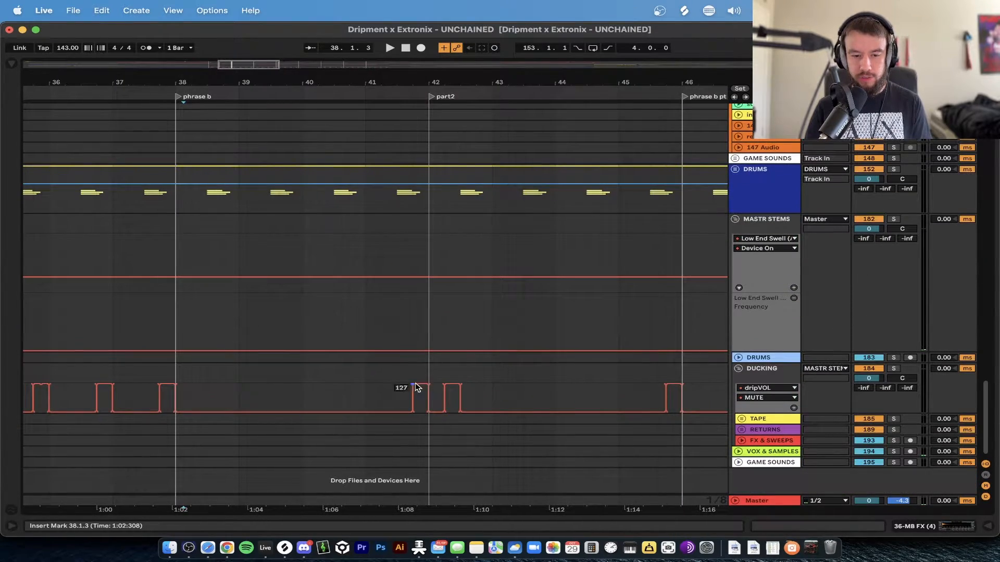
{"action": "scroll", "coordinate": [411, 373], "scroll_direction": "up", "scroll_amount": 15}
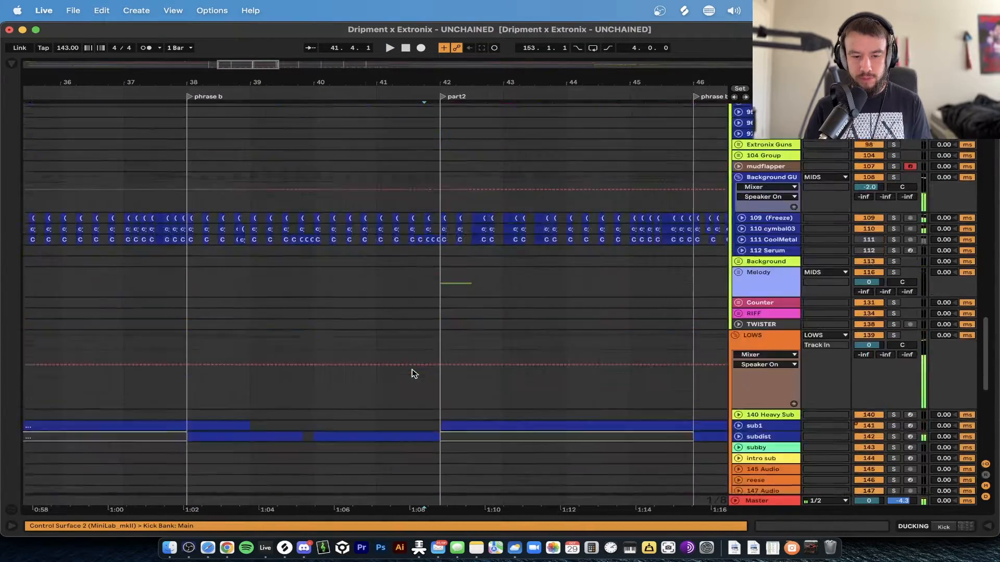
{"action": "scroll", "coordinate": [414, 365], "scroll_direction": "up", "scroll_amount": 4}
{"action": "scroll", "coordinate": [443, 296], "scroll_direction": "up", "scroll_amount": 7}
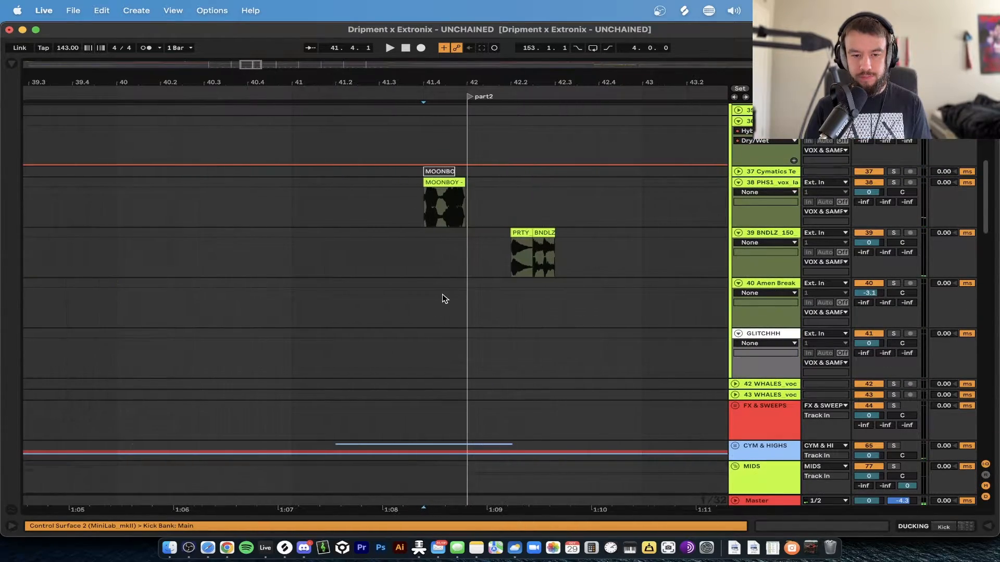
Step: Play from 41.4.1 into part2, then open and audition the MOONBOY Acid Vox clip on track 38
{"action": "key", "text": "space"}
{"action": "scroll", "coordinate": [449, 293], "scroll_direction": "down", "scroll_amount": 4}
{"action": "left_click", "coordinate": [513, 223]}
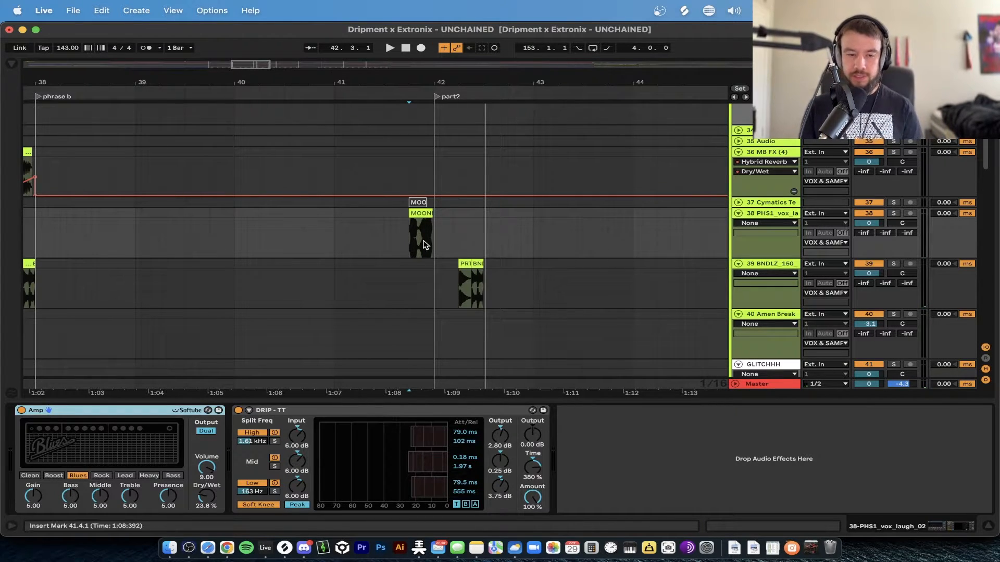
{"action": "scroll", "coordinate": [423, 242], "scroll_direction": "up", "scroll_amount": 4}
{"action": "double_click", "coordinate": [422, 214]}
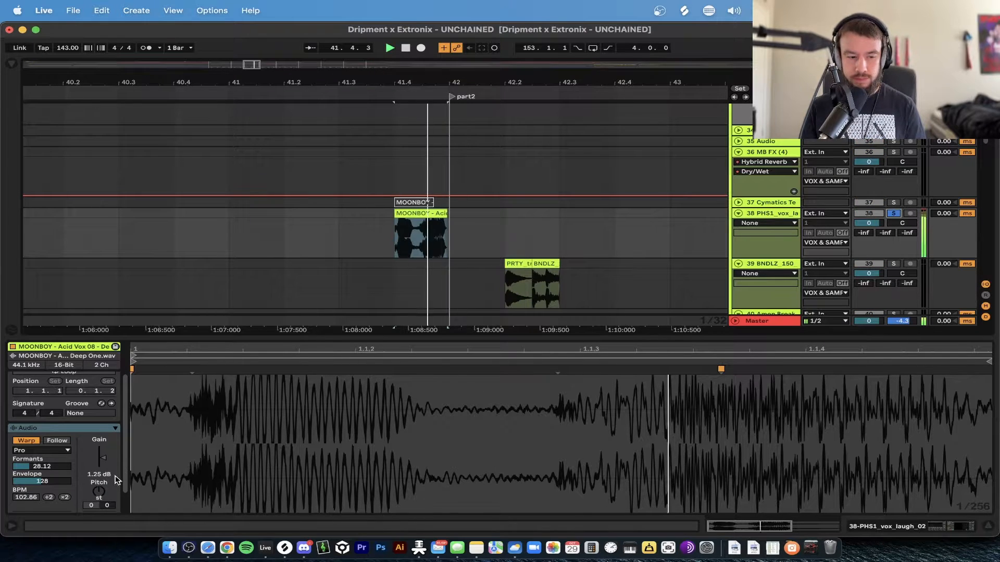
{"action": "key", "text": "space"}
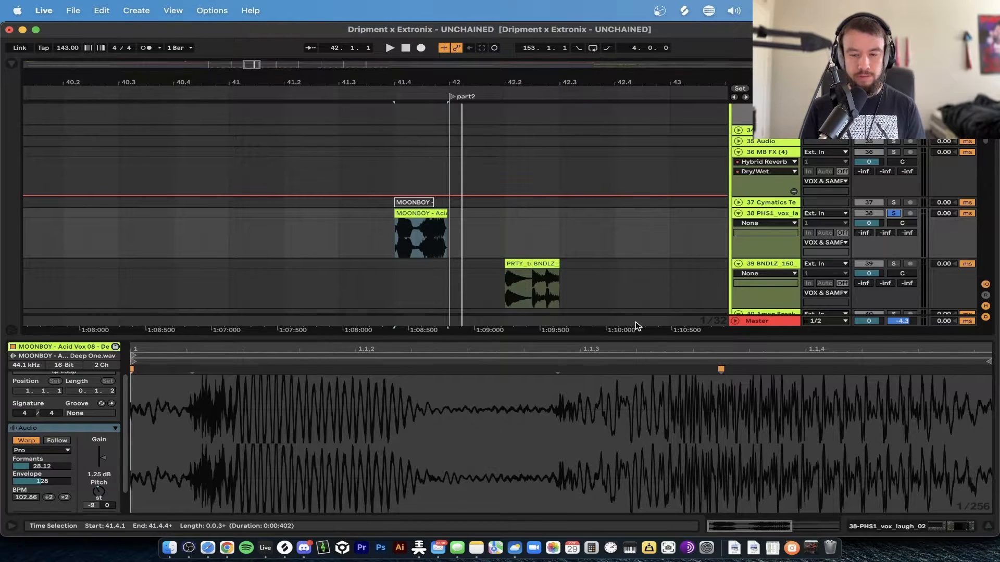
Step: Unsolo track 38 PHS1_vox, play the MOONBOY clip from 41.4.1 into part2 in context, and hide the clip view
{"action": "left_click", "coordinate": [893, 213]}
{"action": "key", "text": "space"}
{"action": "scroll", "coordinate": [502, 291], "scroll_direction": "down", "scroll_amount": 4}
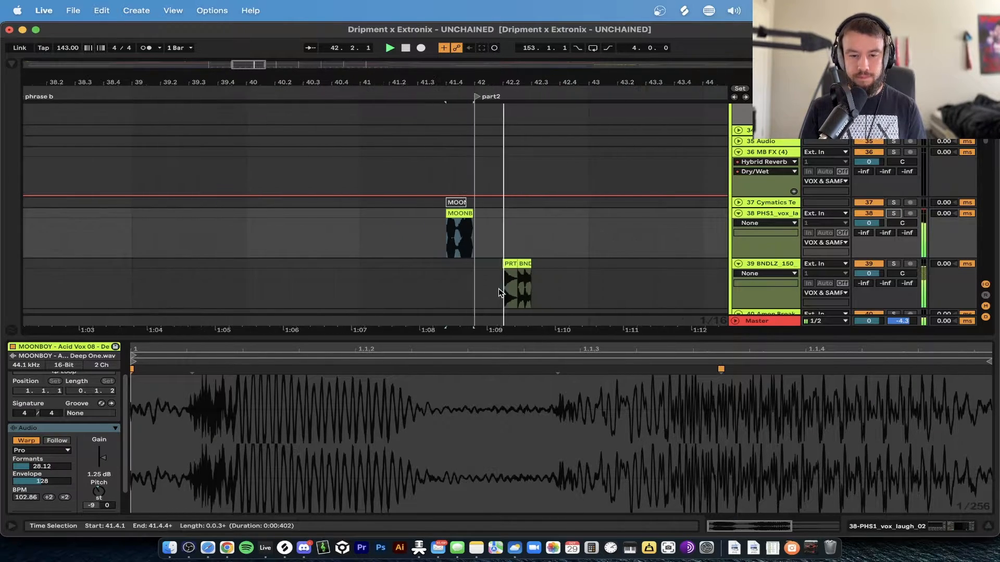
{"action": "key", "text": "space"}
{"action": "double_click", "coordinate": [458, 337]}
Step: Place the insert mark at the part2 locator and examine the DUCKING track's MUTE automation gaps on both sides of it
{"action": "scroll", "coordinate": [453, 291], "scroll_direction": "down", "scroll_amount": 2}
{"action": "scroll", "coordinate": [453, 292], "scroll_direction": "right", "scroll_amount": 3}
{"action": "left_click", "coordinate": [437, 210]}
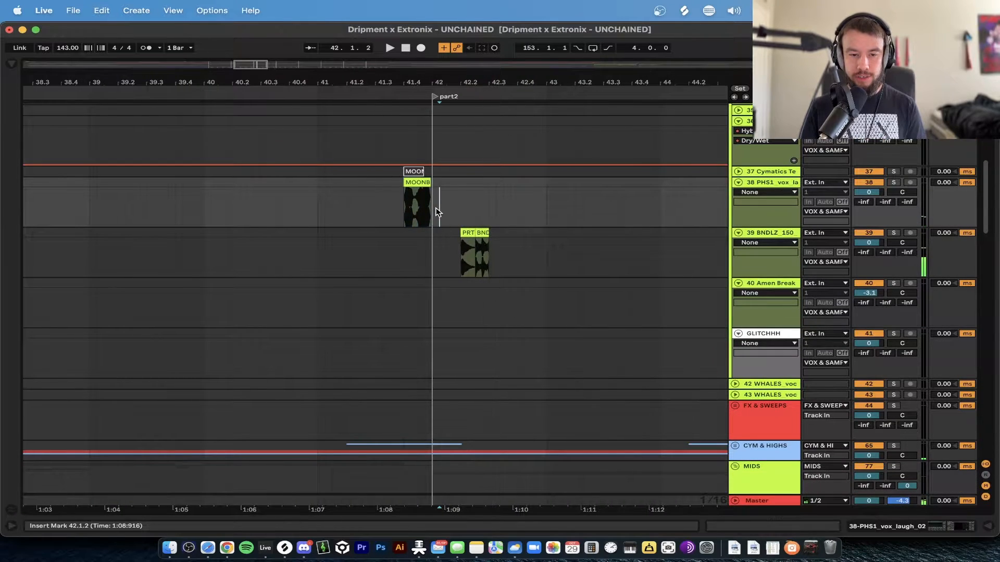
{"action": "scroll", "coordinate": [463, 250], "scroll_direction": "down", "scroll_amount": 3}
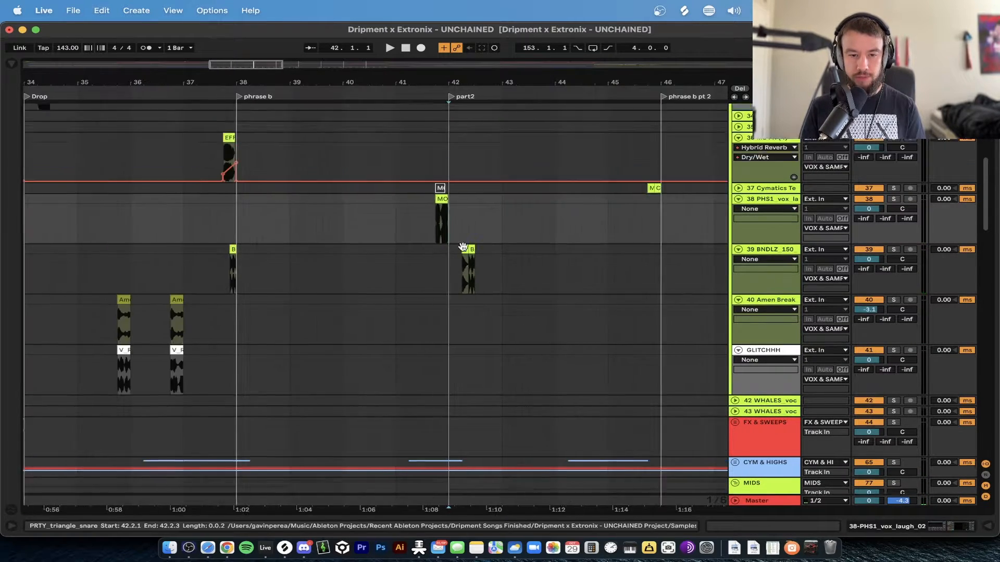
{"action": "scroll", "coordinate": [464, 250], "scroll_direction": "down", "scroll_amount": 20}
{"action": "scroll", "coordinate": [479, 406], "scroll_direction": "up", "scroll_amount": 5}
{"action": "scroll", "coordinate": [415, 371], "scroll_direction": "down", "scroll_amount": 2}
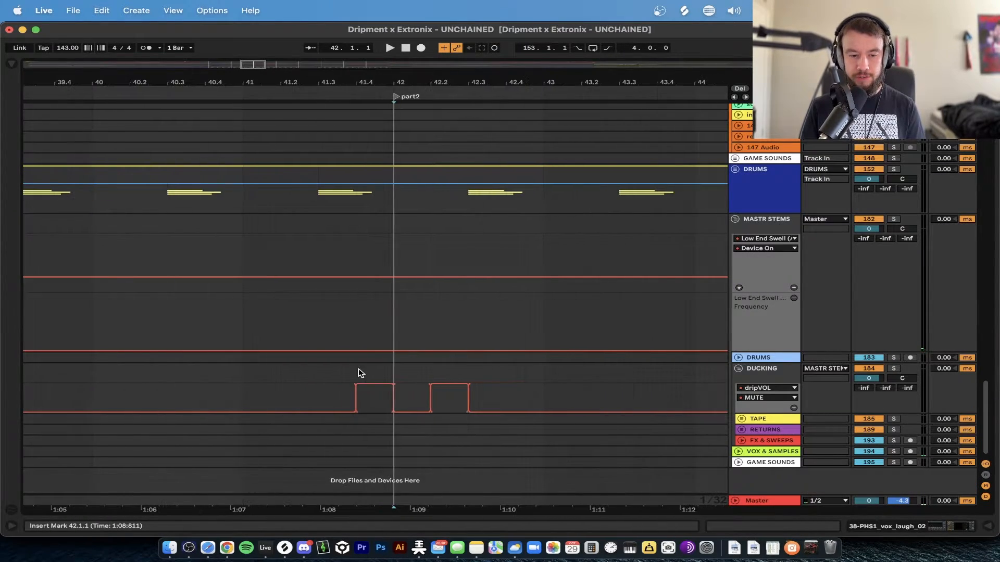
{"action": "left_click_drag", "start_coordinate": [357, 375], "coordinate": [384, 373]}
{"action": "scroll", "coordinate": [440, 375], "scroll_direction": "down", "scroll_amount": 4}
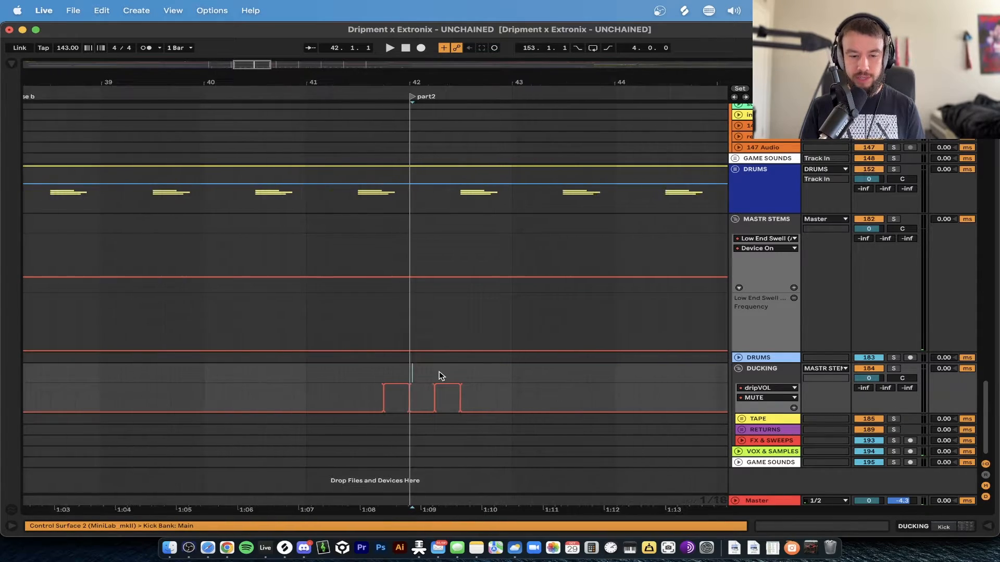
{"action": "scroll", "coordinate": [431, 396], "scroll_direction": "up", "scroll_amount": 15}
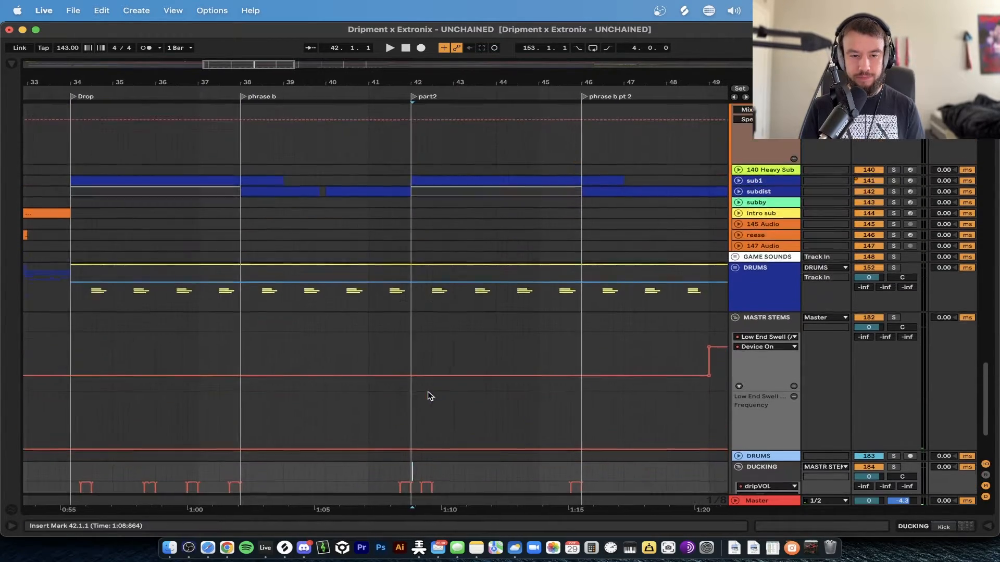
Step: Locate the PRTY triangle snare and BNDLZ drum fill clips after part2 on track 39, and select the snare clip
{"action": "left_click", "coordinate": [429, 389]}
{"action": "scroll", "coordinate": [415, 236], "scroll_direction": "up", "scroll_amount": 3}
{"action": "scroll", "coordinate": [415, 236], "scroll_direction": "down", "scroll_amount": 8}
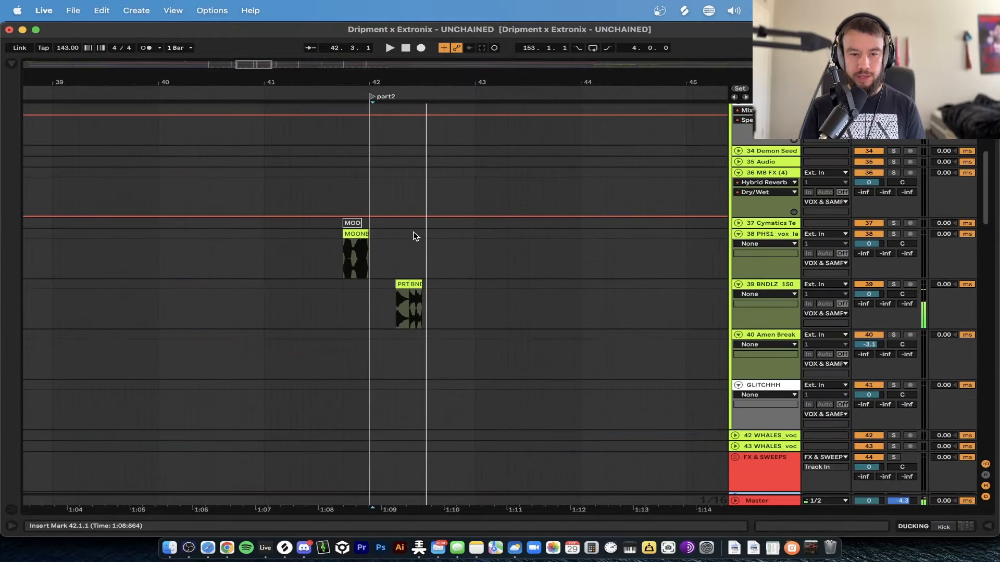
{"action": "scroll", "coordinate": [417, 260], "scroll_direction": "up", "scroll_amount": 3}
{"action": "left_click", "coordinate": [424, 314]}
{"action": "scroll", "coordinate": [425, 314], "scroll_direction": "up", "scroll_amount": 3}
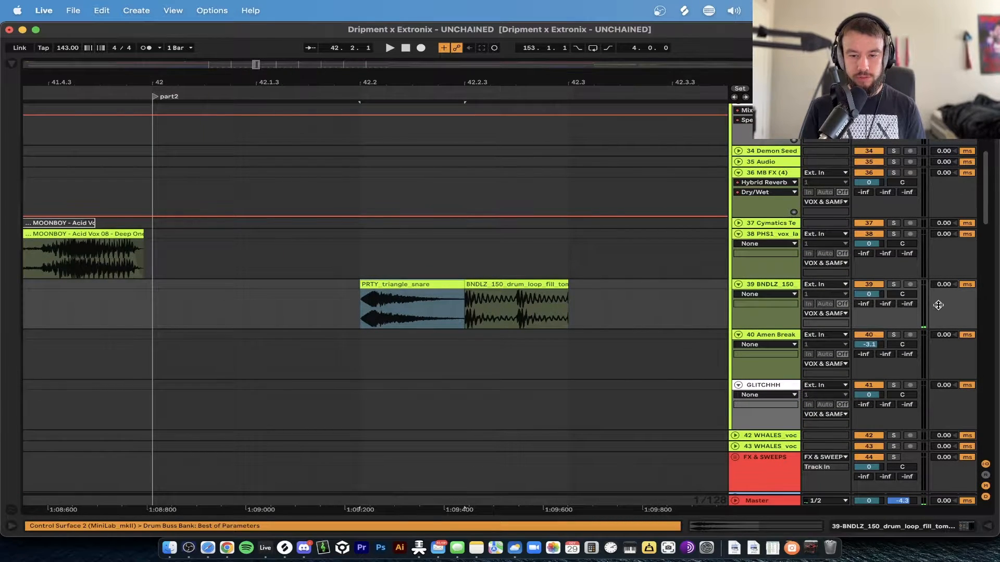
Step: Solo track 39, audition the PRTY triangle snare and BNDLZ drum fill, and open each clip's sample settings
{"action": "left_click", "coordinate": [893, 285]}
{"action": "key", "text": "space"}
{"action": "double_click", "coordinate": [425, 285]}
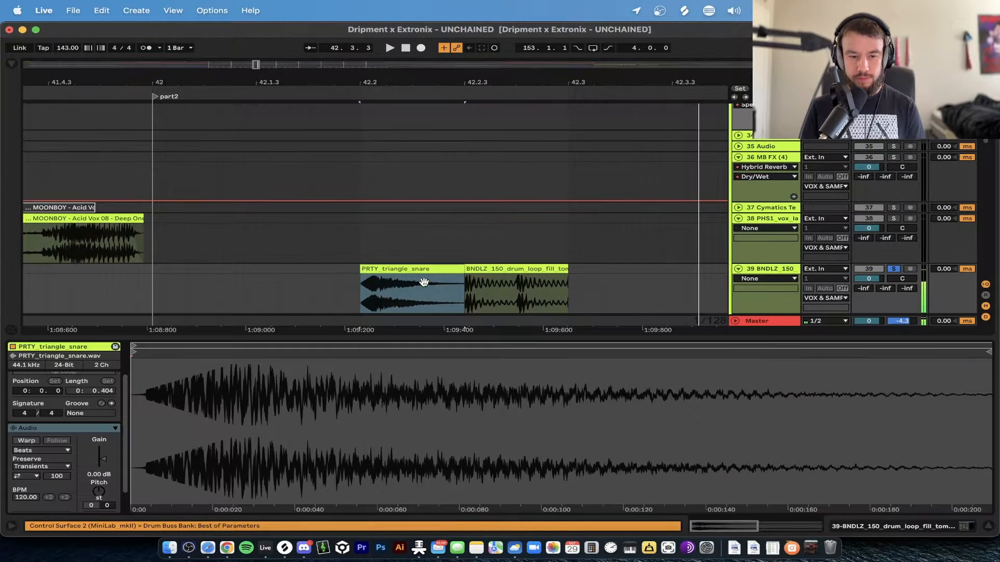
{"action": "left_click", "coordinate": [501, 266]}
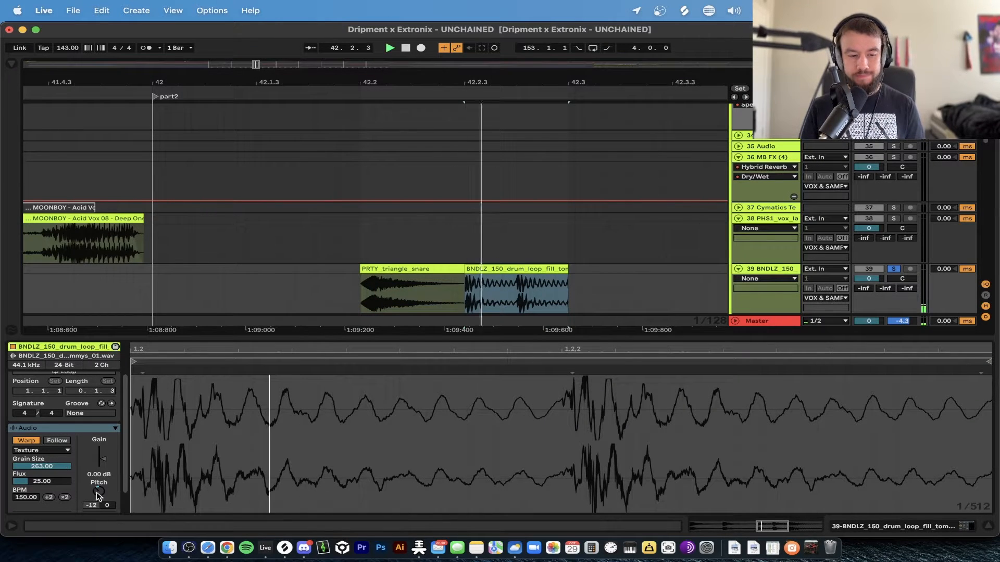
{"action": "key", "text": "space"}
{"action": "key", "text": "space"}
{"action": "key", "text": "space"}
Step: Show the Drum Buss on track 39, unsolo the track, and play its fill from part2 in context
{"action": "double_click", "coordinate": [769, 271]}
{"action": "scroll", "coordinate": [547, 237], "scroll_direction": "down", "scroll_amount": 3}
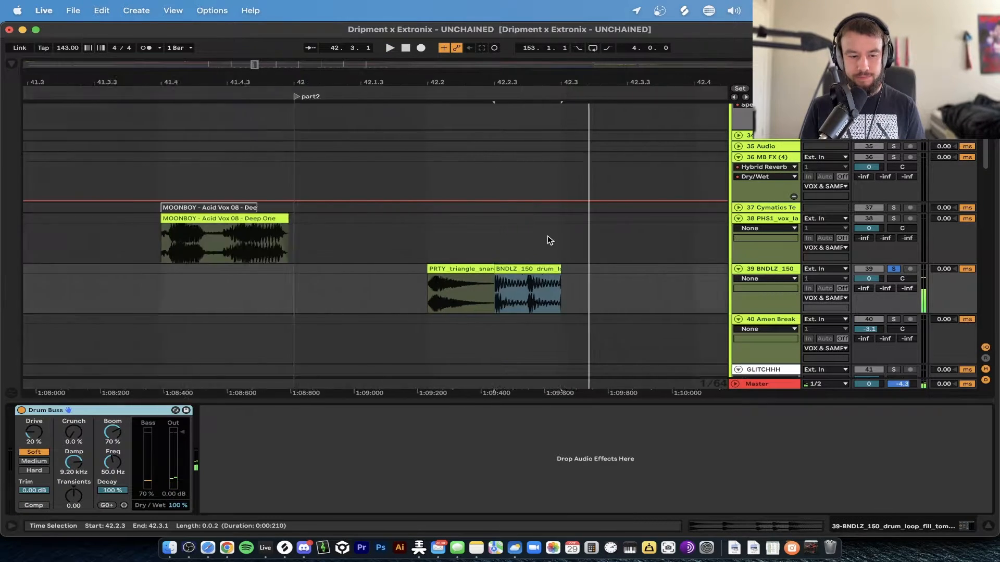
{"action": "scroll", "coordinate": [550, 240], "scroll_direction": "down", "scroll_amount": 2}
{"action": "left_click", "coordinate": [893, 271]}
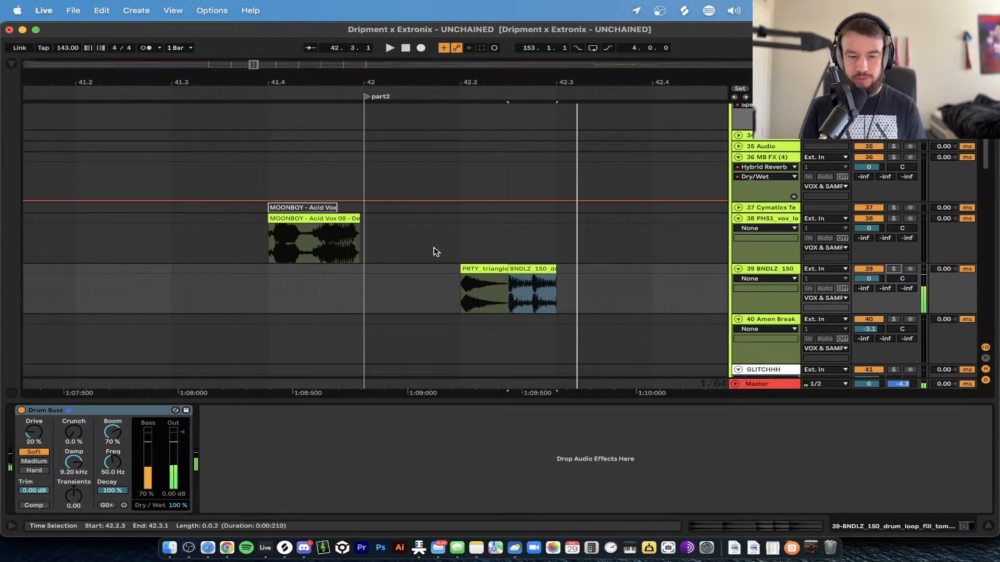
{"action": "left_click", "coordinate": [364, 298]}
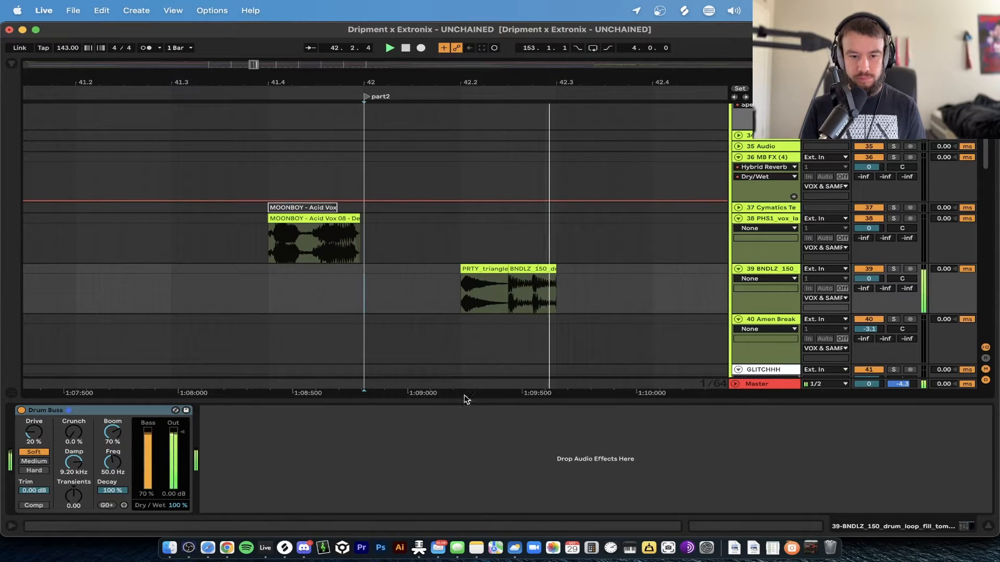
{"action": "key", "text": "space"}
{"action": "left_click_drag", "start_coordinate": [466, 399], "coordinate": [455, 402]}
Step: Unfold track 37 and examine its MOONBOY and Cymatics Terror snare clips just before phrase b pt 2
{"action": "scroll", "coordinate": [460, 386], "scroll_direction": "down", "scroll_amount": 3}
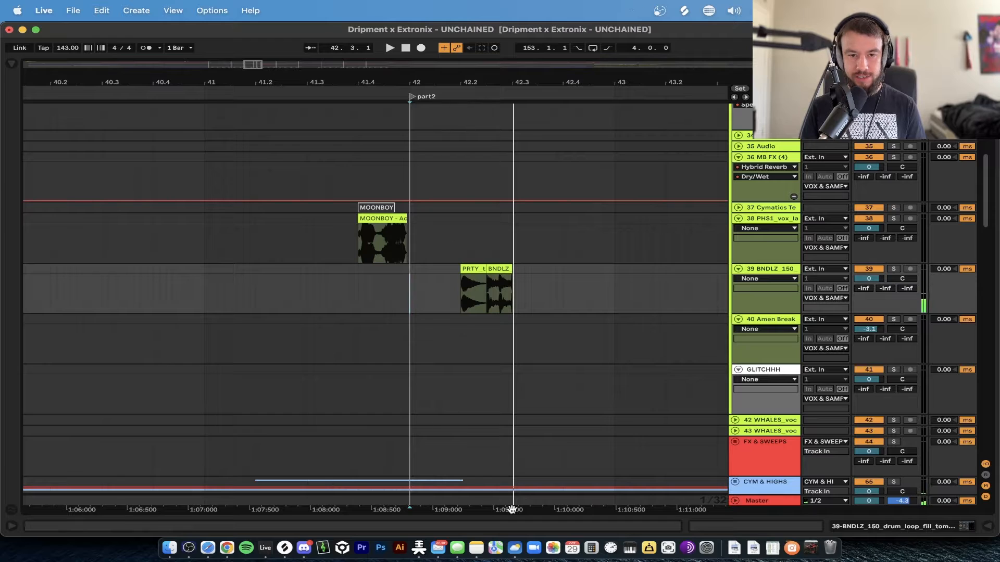
{"action": "scroll", "coordinate": [508, 443], "scroll_direction": "down", "scroll_amount": 3}
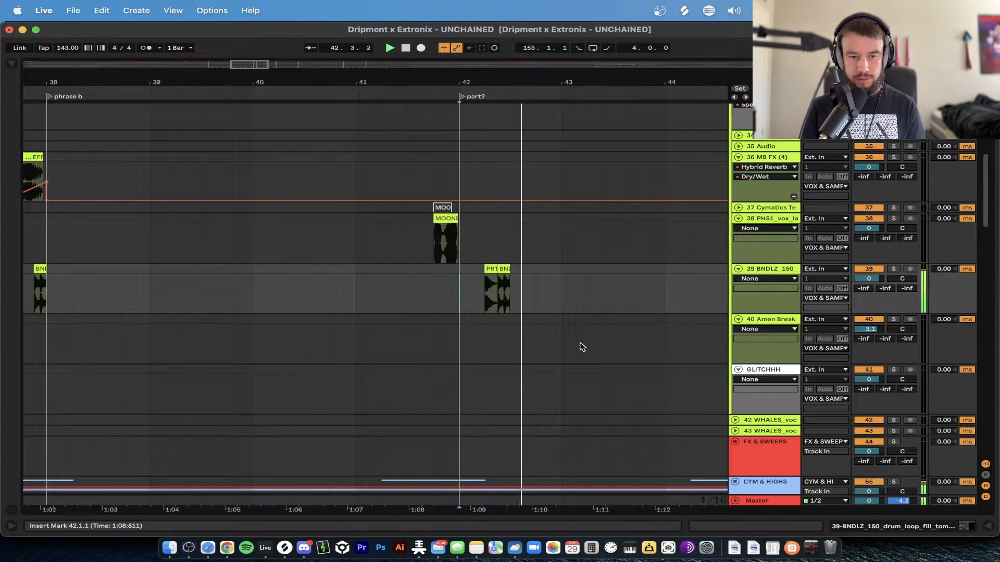
{"action": "scroll", "coordinate": [581, 346], "scroll_direction": "down", "scroll_amount": 3}
{"action": "scroll", "coordinate": [582, 347], "scroll_direction": "down", "scroll_amount": 1}
{"action": "scroll", "coordinate": [582, 347], "scroll_direction": "up", "scroll_amount": 2}
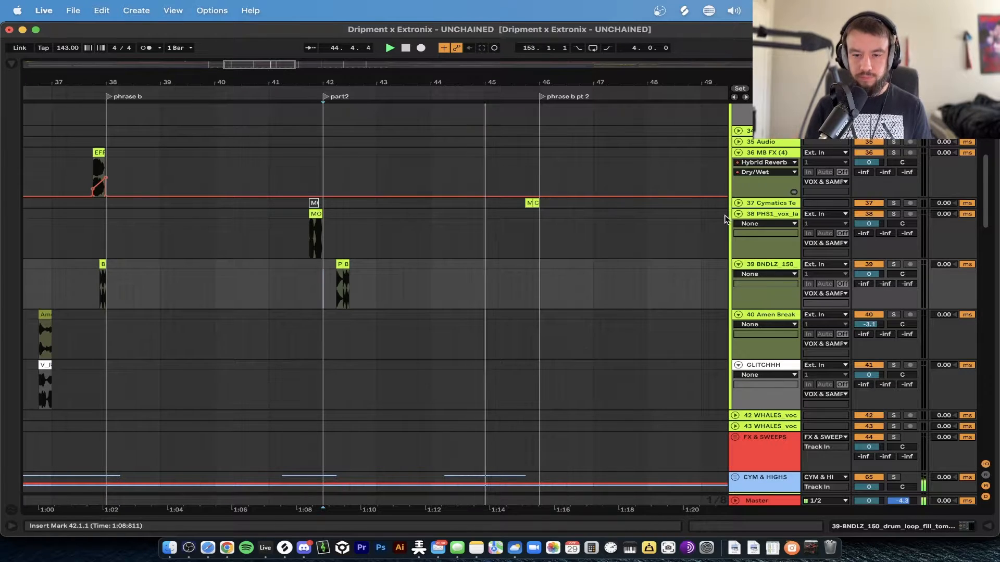
{"action": "left_click", "coordinate": [738, 203]}
{"action": "scroll", "coordinate": [567, 251], "scroll_direction": "up", "scroll_amount": 5}
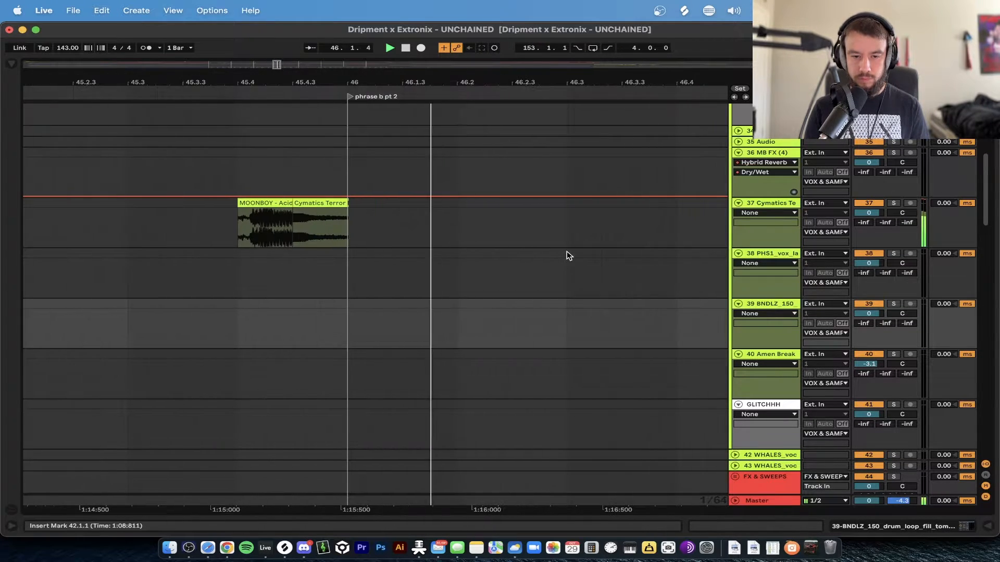
{"action": "scroll", "coordinate": [357, 250], "scroll_direction": "up", "scroll_amount": 2}
Step: Select the MOONBOY clip at 45.4.1, solo track 37, and audition the vocal followed by the Cymatics snare
{"action": "left_click_drag", "start_coordinate": [339, 245], "coordinate": [292, 246]}
{"action": "key", "text": "space"}
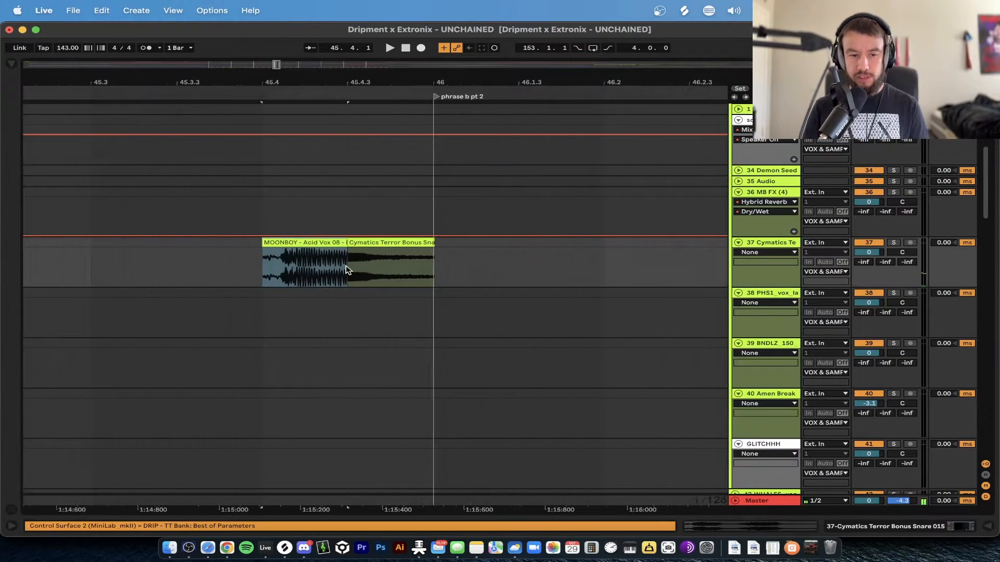
{"action": "key", "text": "space"}
{"action": "scroll", "coordinate": [338, 247], "scroll_direction": "up", "scroll_amount": 3}
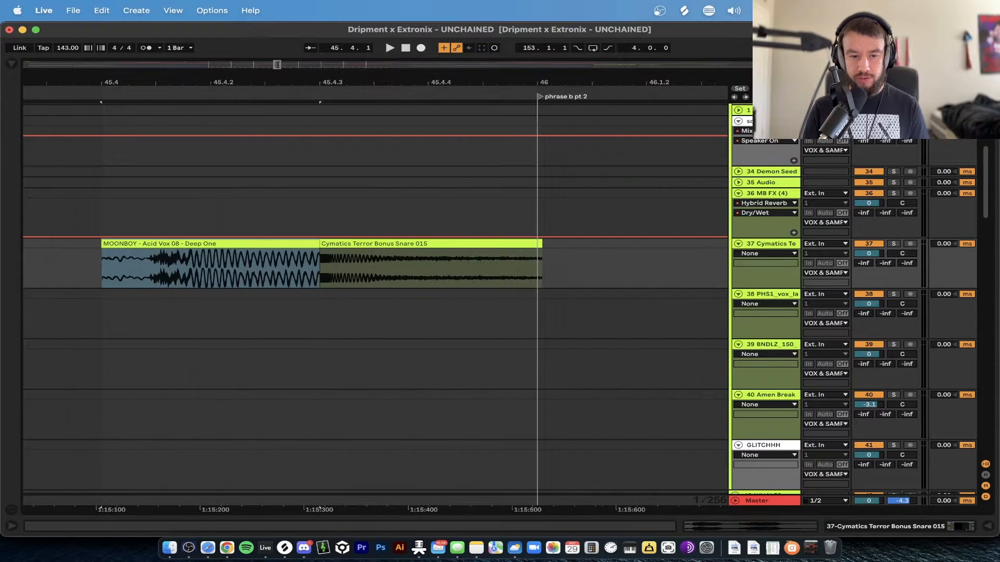
{"action": "left_click", "coordinate": [894, 244]}
{"action": "key", "text": "space"}
{"action": "key", "text": "space"}
{"action": "key", "text": "space"}
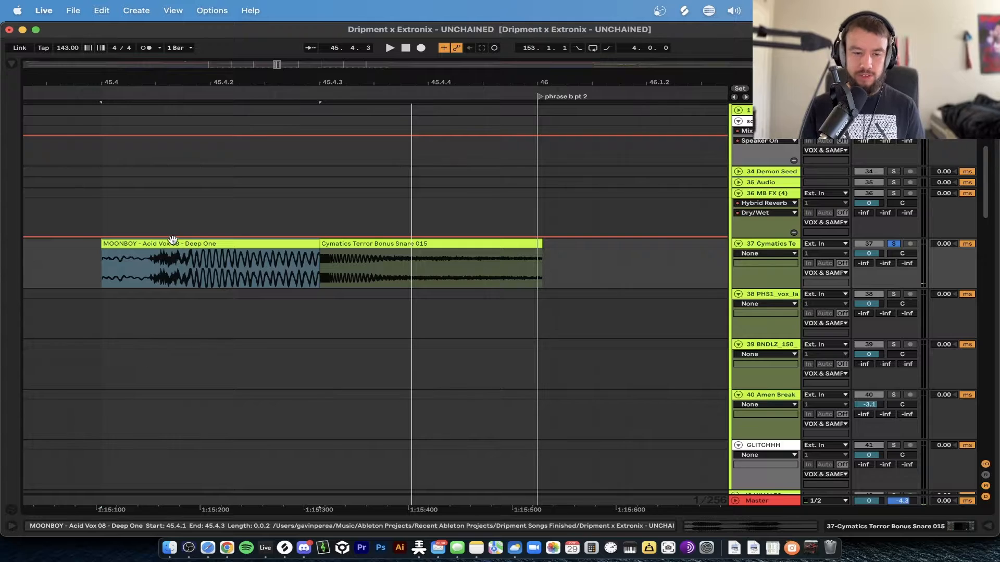
{"action": "left_click", "coordinate": [362, 244]}
{"action": "left_click", "coordinate": [290, 243]}
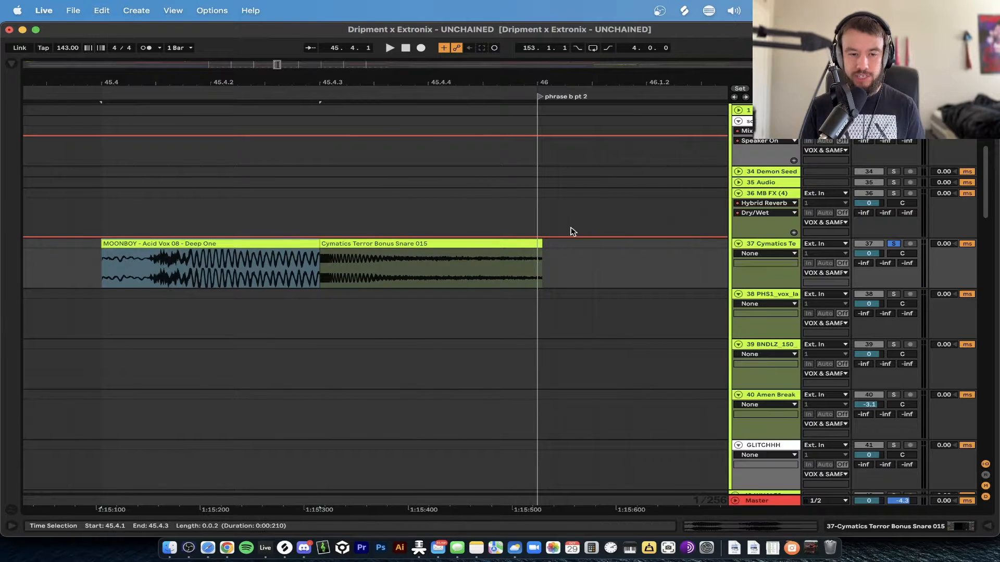
Step: Play on from 45.4.1 with track 37 unsoloed and examine the fill samples up to middle build
{"action": "scroll", "coordinate": [462, 261], "scroll_direction": "down", "scroll_amount": 8}
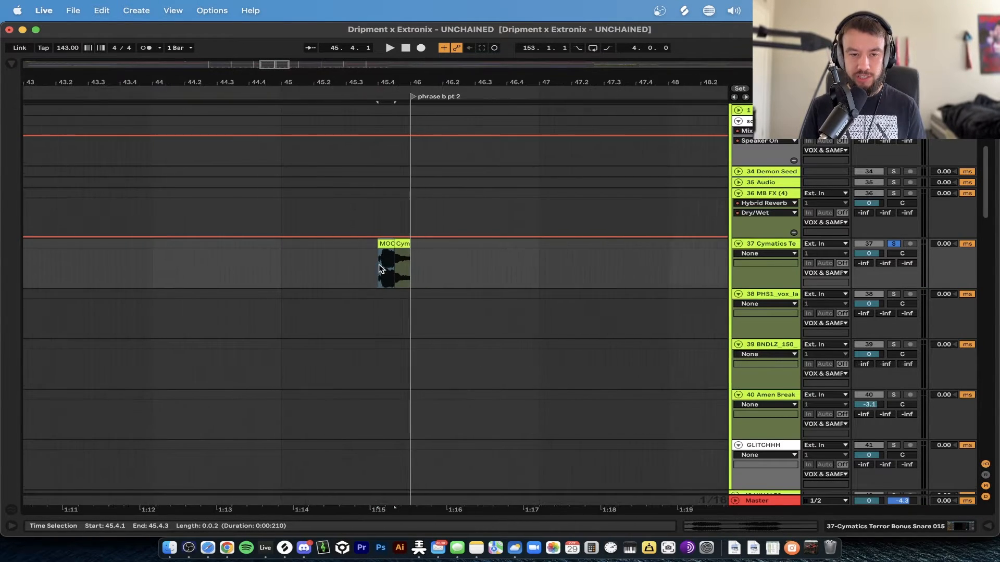
{"action": "scroll", "coordinate": [379, 264], "scroll_direction": "down", "scroll_amount": 3}
{"action": "scroll", "coordinate": [379, 266], "scroll_direction": "up", "scroll_amount": 8}
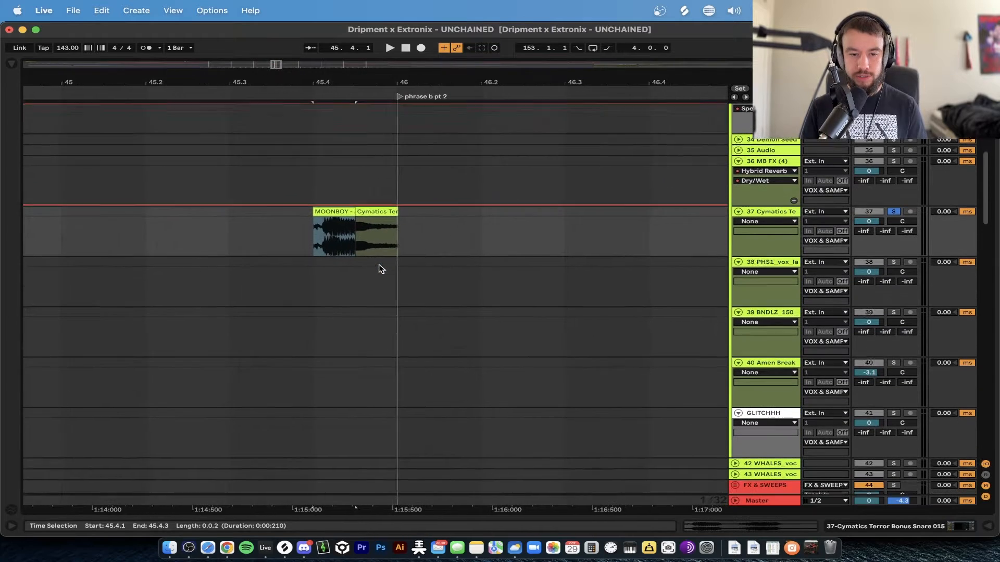
{"action": "scroll", "coordinate": [379, 269], "scroll_direction": "down", "scroll_amount": 3}
{"action": "scroll", "coordinate": [379, 269], "scroll_direction": "up", "scroll_amount": 2}
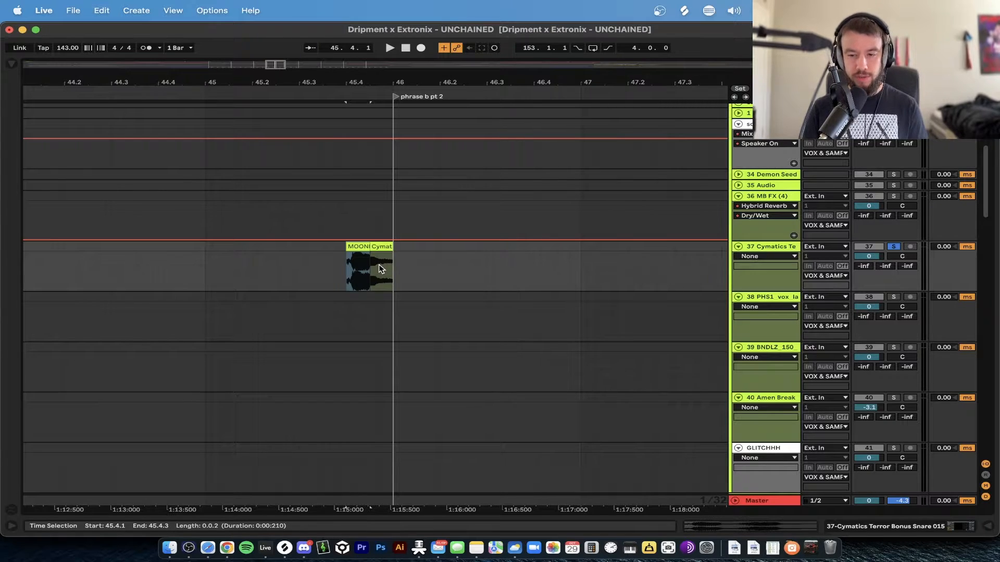
{"action": "scroll", "coordinate": [379, 264], "scroll_direction": "down", "scroll_amount": 3}
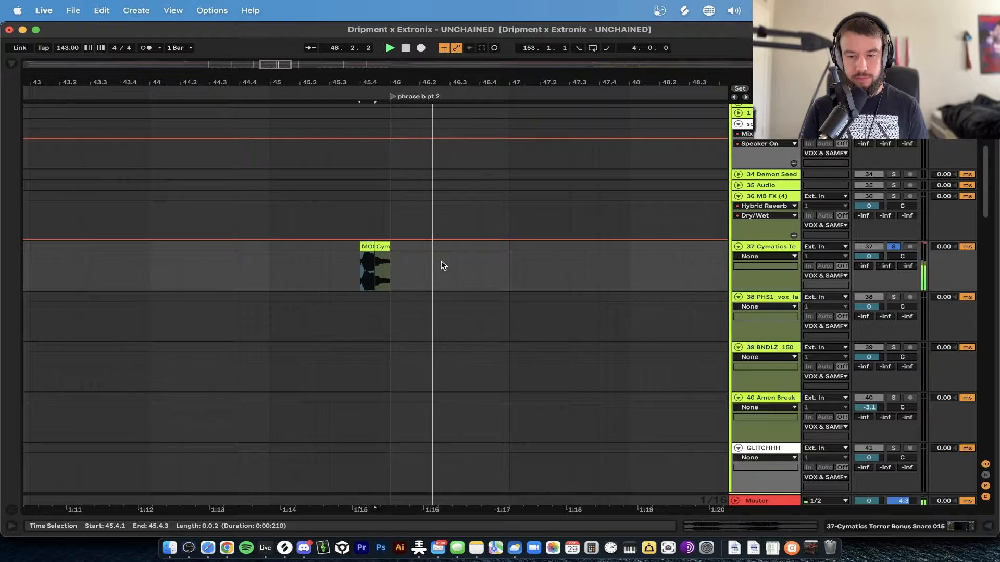
{"action": "scroll", "coordinate": [602, 268], "scroll_direction": "down", "scroll_amount": 5}
{"action": "scroll", "coordinate": [602, 268], "scroll_direction": "down", "scroll_amount": 4}
{"action": "scroll", "coordinate": [602, 268], "scroll_direction": "up", "scroll_amount": 6}
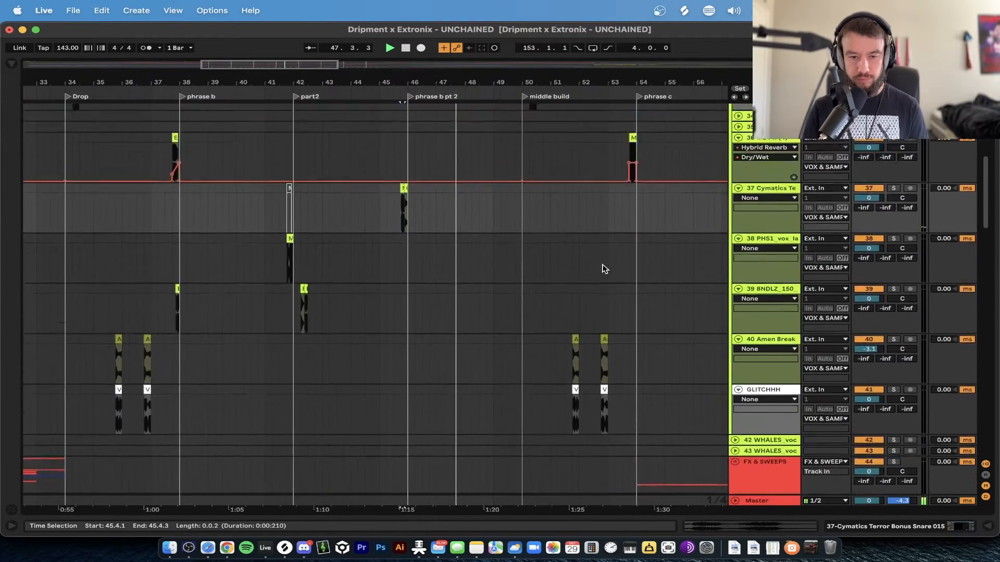
{"action": "scroll", "coordinate": [523, 275], "scroll_direction": "up", "scroll_amount": 5}
{"action": "scroll", "coordinate": [523, 270], "scroll_direction": "up", "scroll_amount": 3}
{"action": "scroll", "coordinate": [415, 318], "scroll_direction": "up", "scroll_amount": 2}
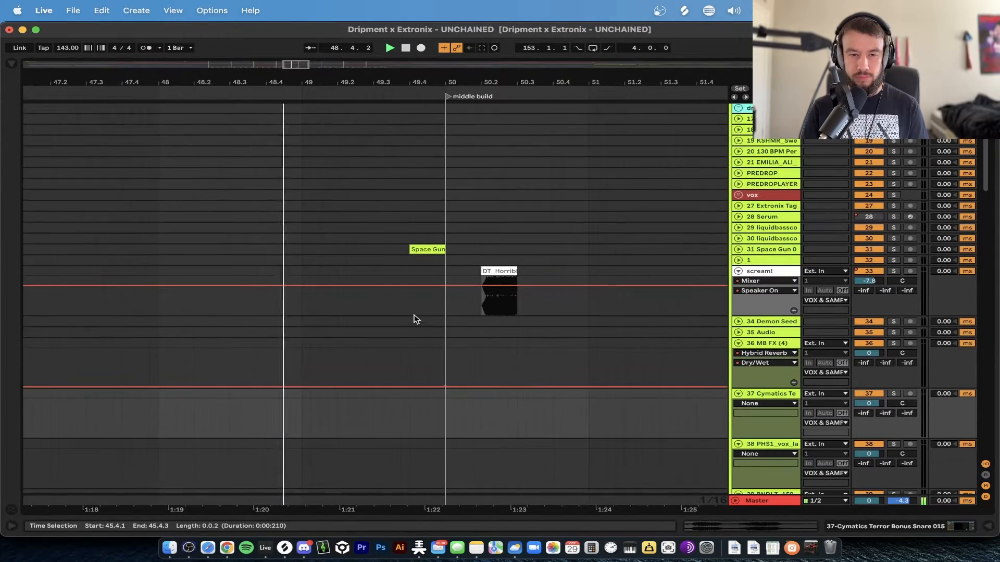
Step: Unfold track 31 and mark out the Space Gun and scream! clips around the middle build locator
{"action": "left_click", "coordinate": [738, 250]}
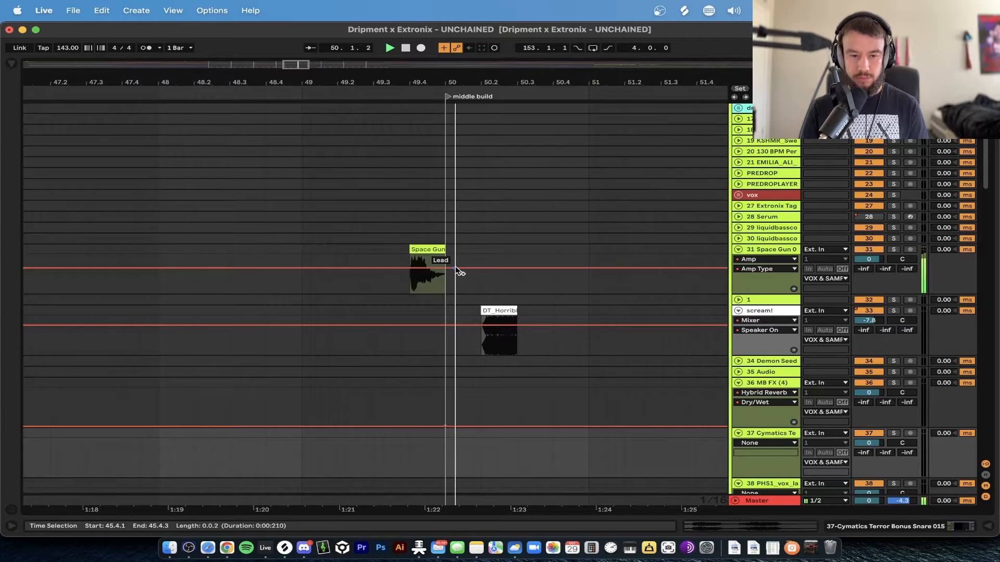
{"action": "scroll", "coordinate": [457, 271], "scroll_direction": "down", "scroll_amount": 3}
{"action": "scroll", "coordinate": [537, 290], "scroll_direction": "down", "scroll_amount": 2}
{"action": "scroll", "coordinate": [537, 286], "scroll_direction": "down", "scroll_amount": 1}
{"action": "key", "text": "space"}
{"action": "left_click_drag", "start_coordinate": [463, 283], "coordinate": [524, 335]}
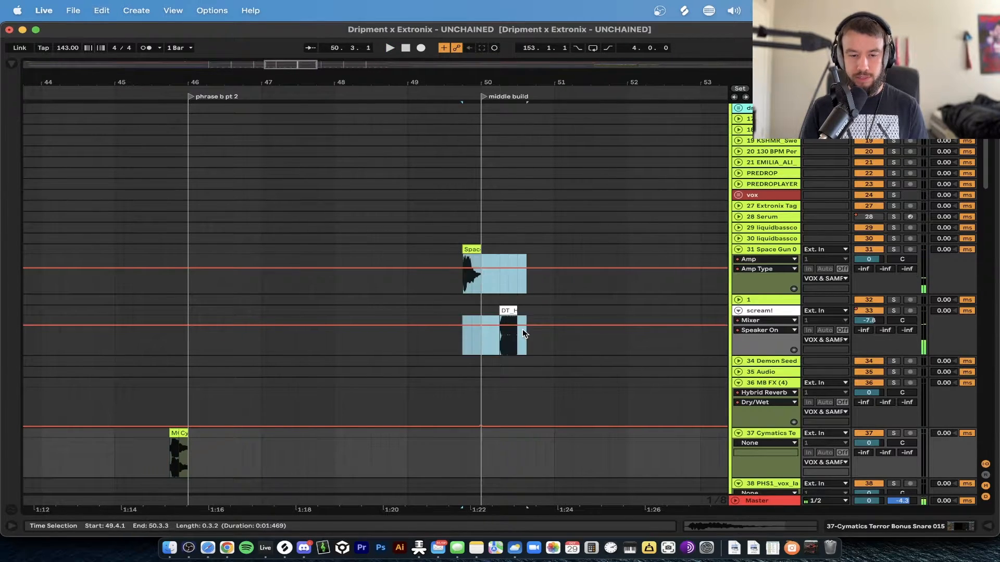
Step: Select the Space Gun clip, solo track 31, audition the clip, and open the track's device chain
{"action": "left_click", "coordinate": [470, 249]}
{"action": "left_click", "coordinate": [892, 249]}
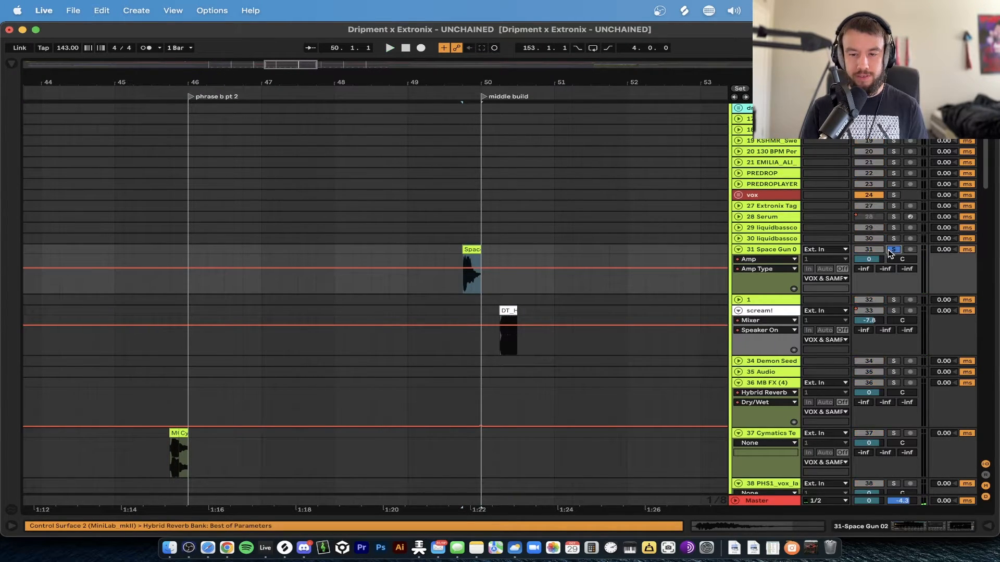
{"action": "key", "text": "space"}
{"action": "double_click", "coordinate": [770, 245]}
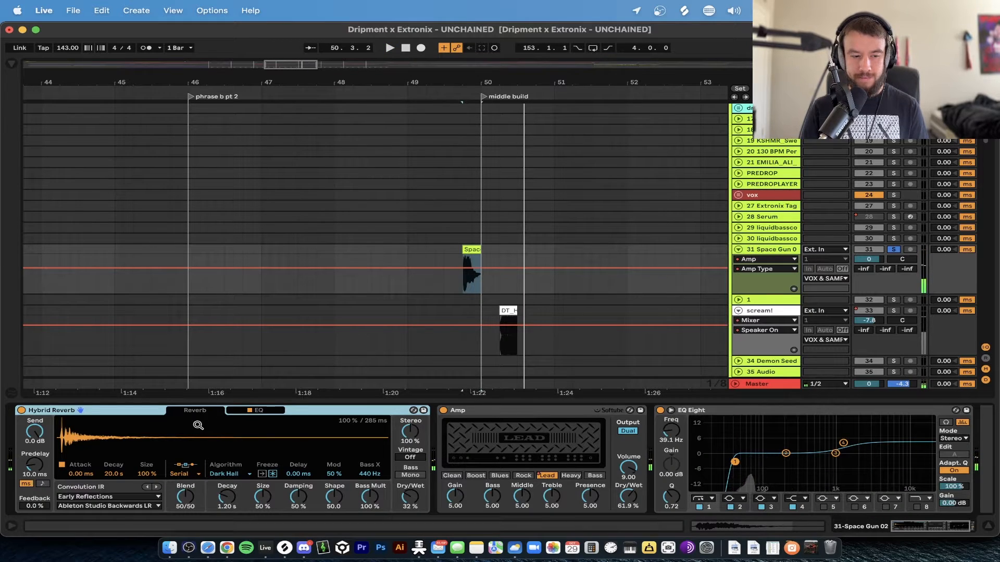
Step: Compare the Space Gun clip with the Amp bypassed and active, and view the Hybrid Reverb, Amp and EQ Eight chain
{"action": "left_click", "coordinate": [446, 412]}
{"action": "left_click", "coordinate": [443, 411]}
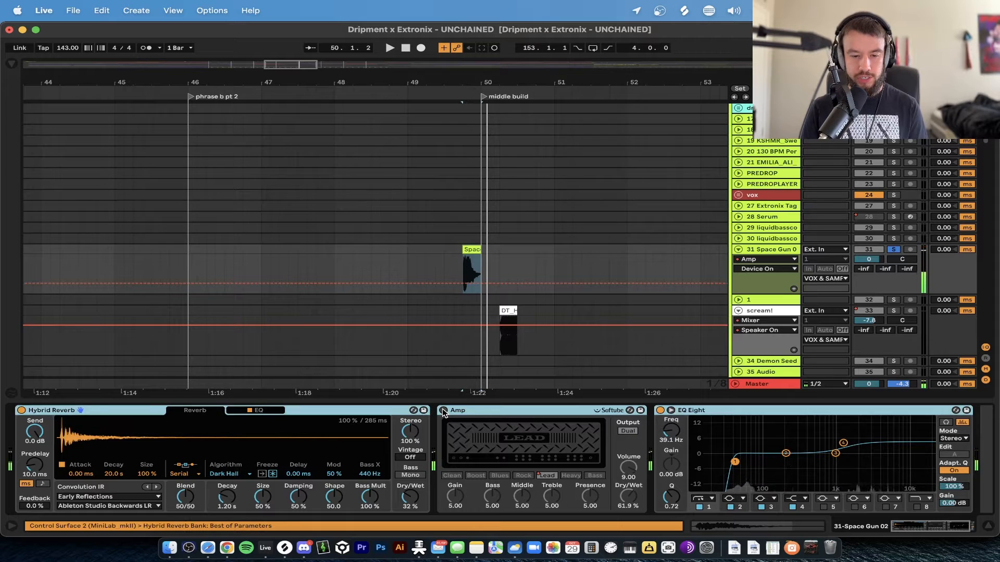
{"action": "key", "text": "space"}
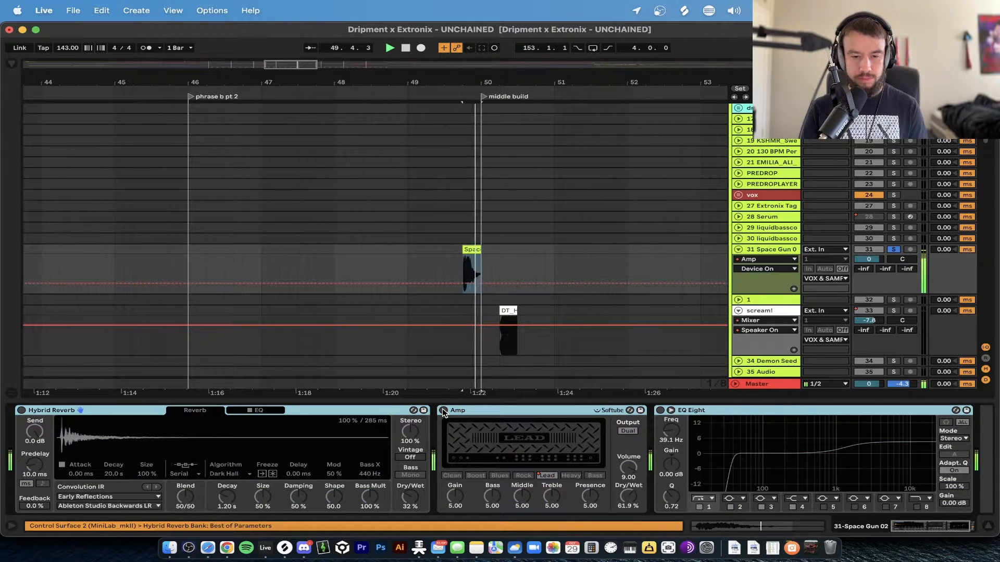
{"action": "left_click", "coordinate": [443, 411]}
{"action": "key", "text": "space"}
{"action": "key", "text": "space"}
{"action": "key", "text": "space"}
{"action": "key", "text": "space"}
{"action": "scroll", "coordinate": [553, 488], "scroll_direction": "right", "scroll_amount": 3}
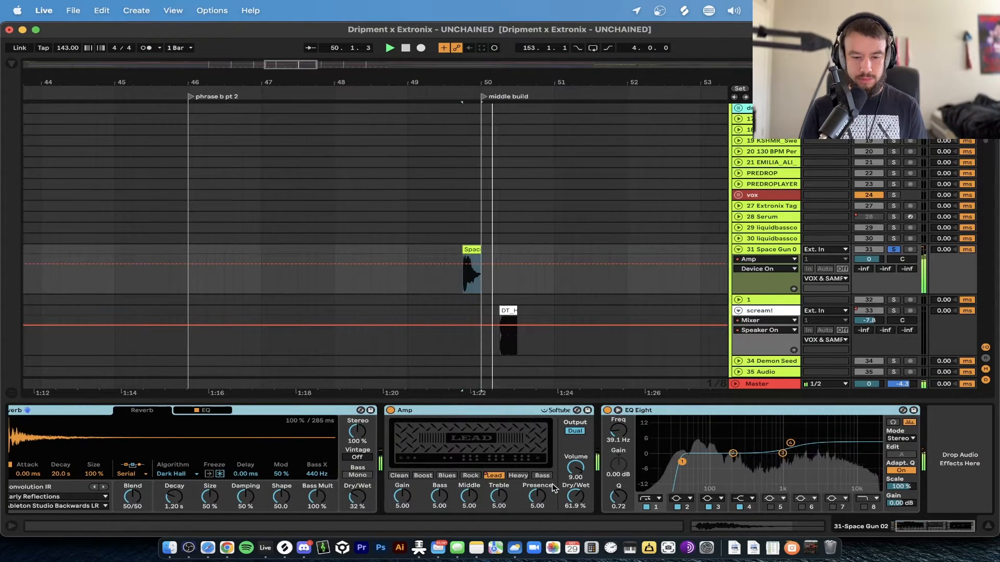
{"action": "scroll", "coordinate": [554, 488], "scroll_direction": "left", "scroll_amount": 3}
Step: Unsolo track 31, play from 49.4.1 into middle build in context, and hide the device chain
{"action": "left_click", "coordinate": [893, 253]}
{"action": "key", "text": "space"}
{"action": "key", "text": "space"}
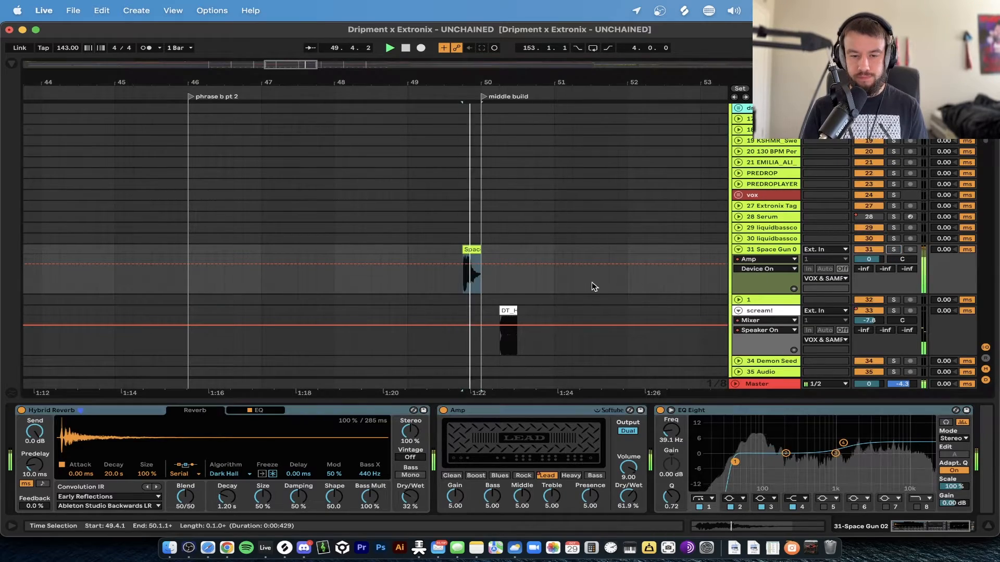
{"action": "left_click", "coordinate": [505, 400]}
{"action": "scroll", "coordinate": [506, 399], "scroll_direction": "down", "scroll_amount": 3}
{"action": "scroll", "coordinate": [506, 399], "scroll_direction": "down", "scroll_amount": 3}
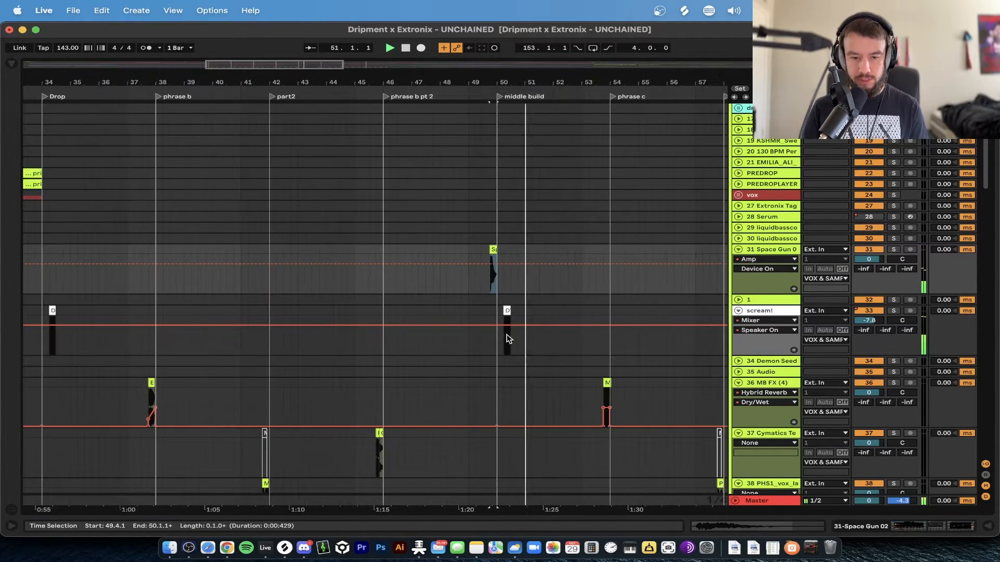
{"action": "key", "text": "space"}
Step: Examine the DUCKING track's MUTE automation gaps around middle build and phrase c
{"action": "scroll", "coordinate": [517, 335], "scroll_direction": "up", "scroll_amount": 2}
{"action": "scroll", "coordinate": [509, 325], "scroll_direction": "down", "scroll_amount": 3}
{"action": "scroll", "coordinate": [483, 205], "scroll_direction": "down", "scroll_amount": 15}
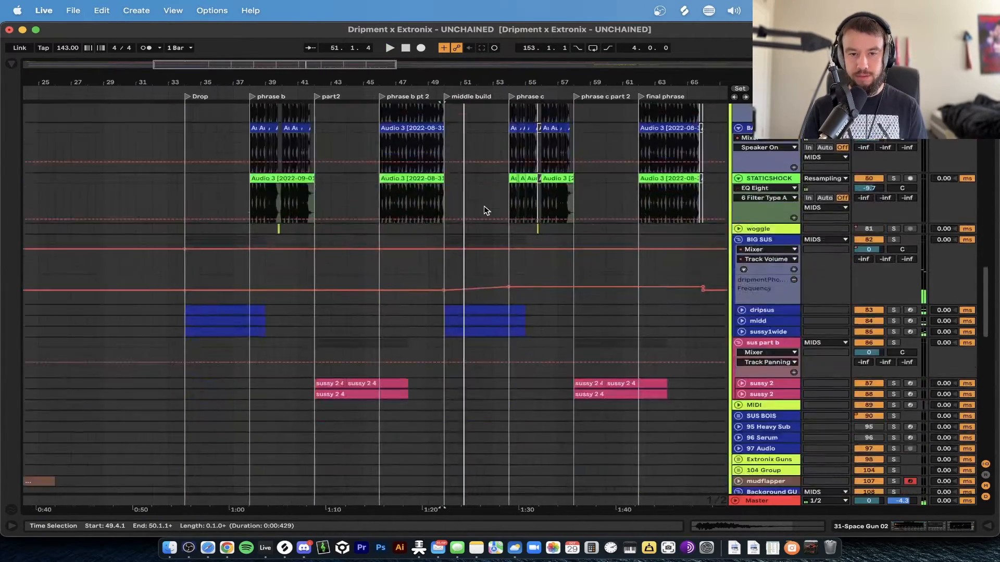
{"action": "scroll", "coordinate": [484, 205], "scroll_direction": "up", "scroll_amount": 2}
{"action": "scroll", "coordinate": [483, 205], "scroll_direction": "down", "scroll_amount": 3}
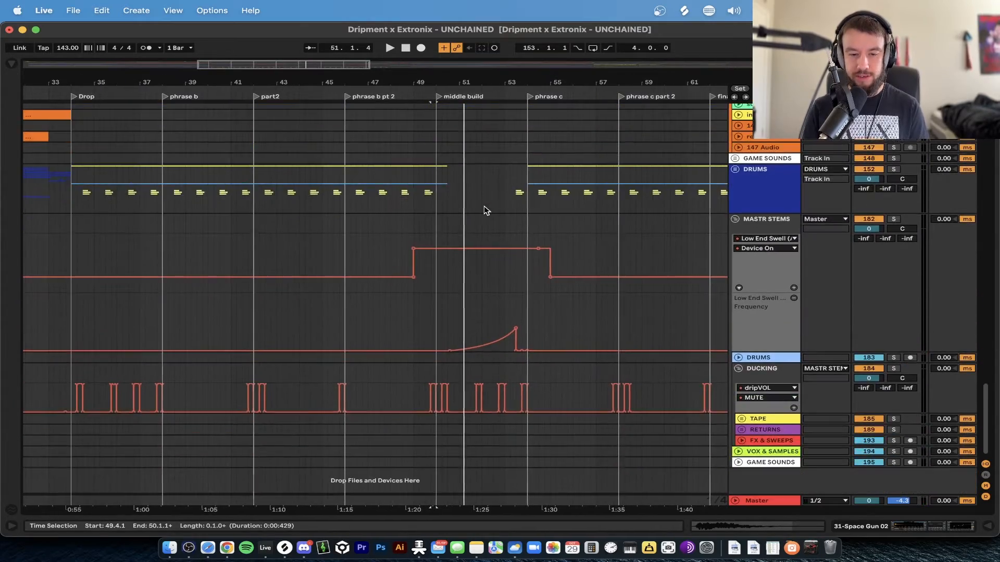
{"action": "scroll", "coordinate": [483, 205], "scroll_direction": "up", "scroll_amount": 10}
{"action": "scroll", "coordinate": [484, 205], "scroll_direction": "down", "scroll_amount": 1}
Step: Play from 52.3.1 through middle build into phrase c, viewing the MUTE automation and the matching fill sample tracks
{"action": "key", "text": "space"}
{"action": "left_click", "coordinate": [470, 261]}
{"action": "scroll", "coordinate": [473, 264], "scroll_direction": "down", "scroll_amount": 6}
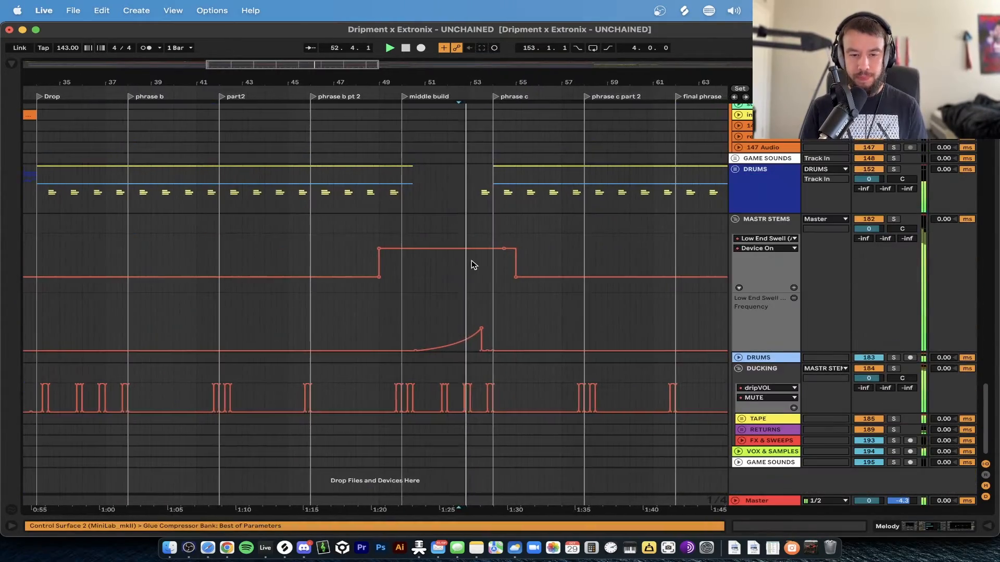
{"action": "scroll", "coordinate": [503, 281], "scroll_direction": "down", "scroll_amount": 3}
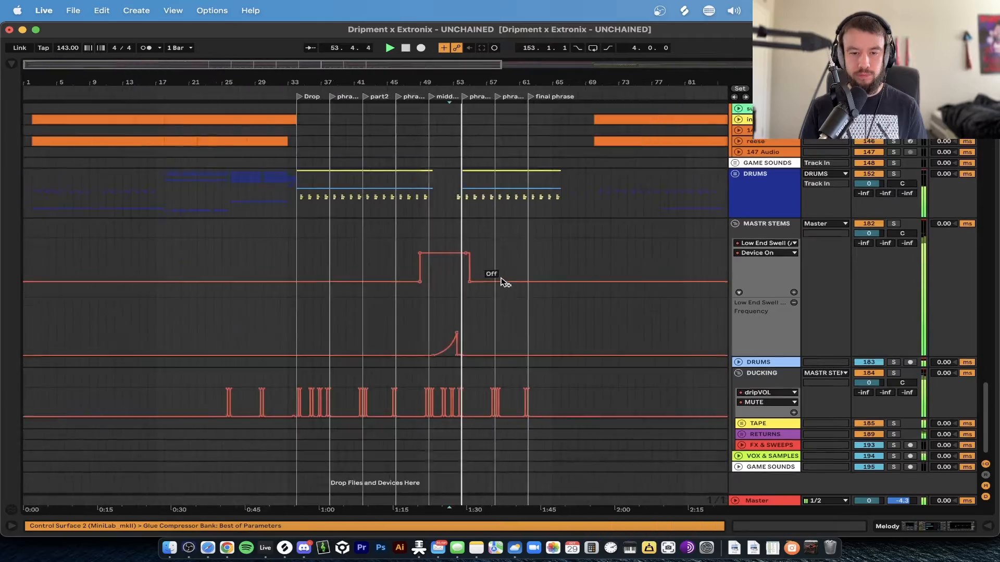
{"action": "scroll", "coordinate": [502, 279], "scroll_direction": "up", "scroll_amount": 8}
{"action": "scroll", "coordinate": [501, 280], "scroll_direction": "up", "scroll_amount": 15}
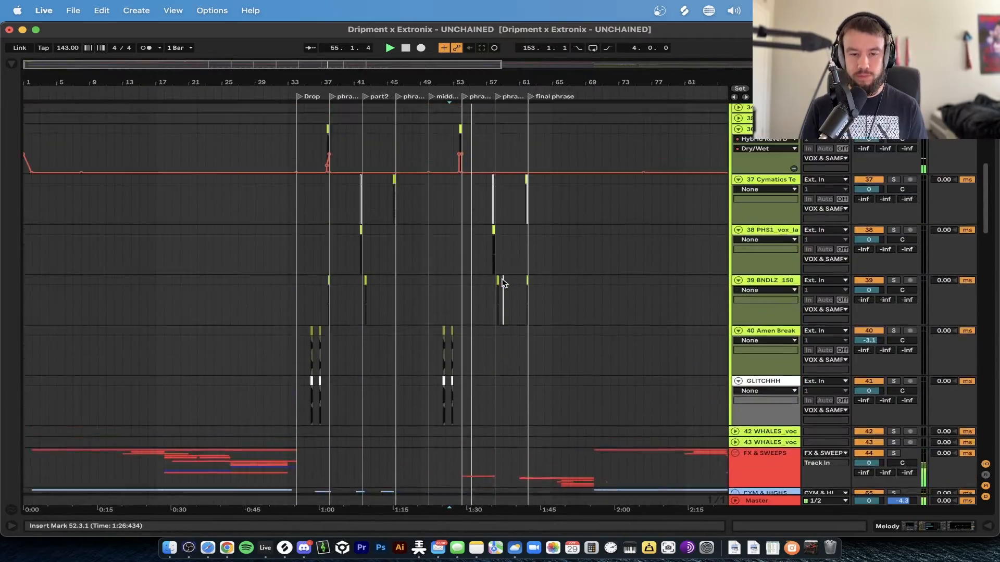
Step: Examine the fill sample tracks around phrase c and the deactivated BANGER and STATICSHOCK clips at 55.4 during playback
{"action": "scroll", "coordinate": [501, 328], "scroll_direction": "up", "scroll_amount": 10}
{"action": "scroll", "coordinate": [438, 330], "scroll_direction": "up", "scroll_amount": 6}
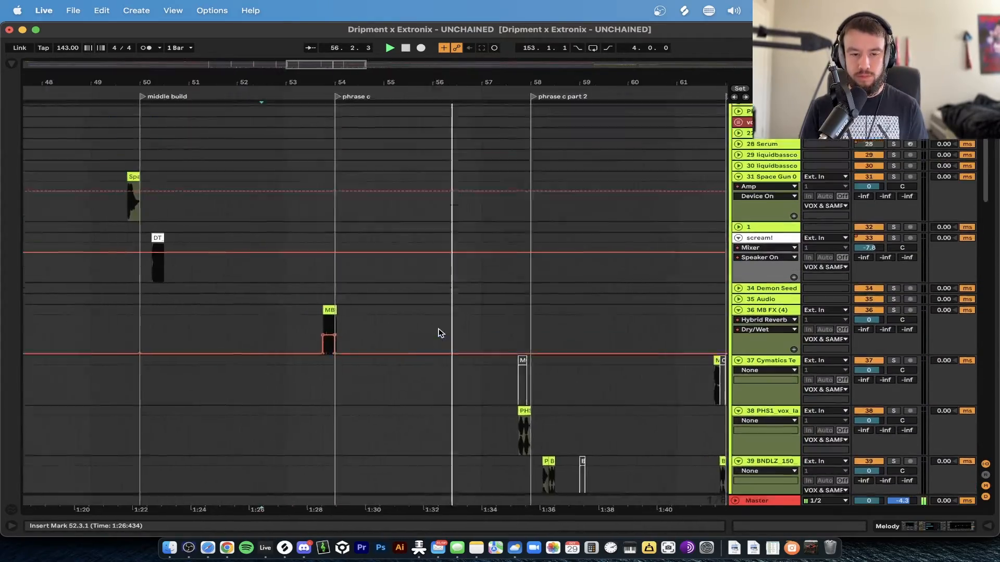
{"action": "scroll", "coordinate": [454, 391], "scroll_direction": "down", "scroll_amount": 15}
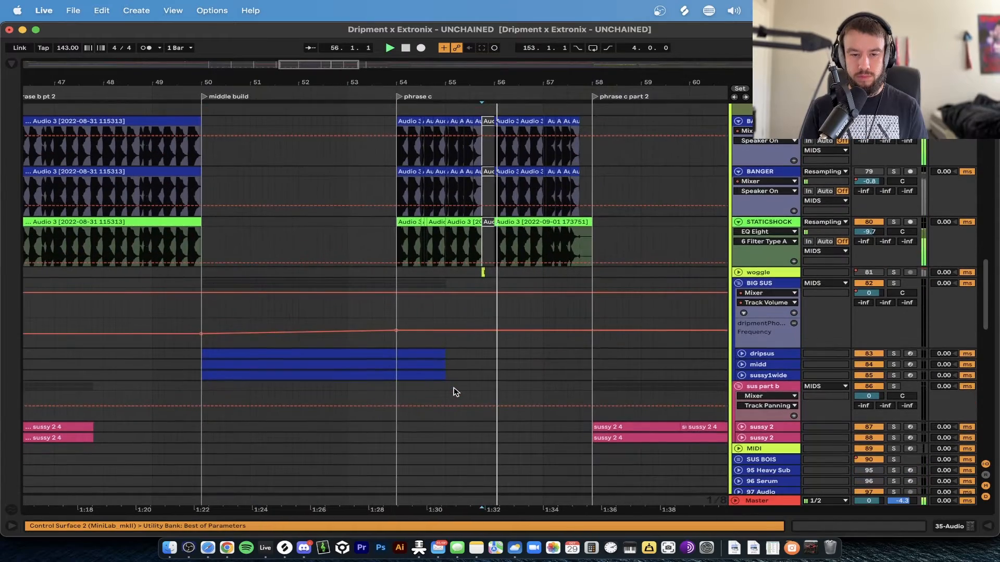
{"action": "scroll", "coordinate": [468, 314], "scroll_direction": "up", "scroll_amount": 10}
{"action": "scroll", "coordinate": [529, 217], "scroll_direction": "up", "scroll_amount": 2}
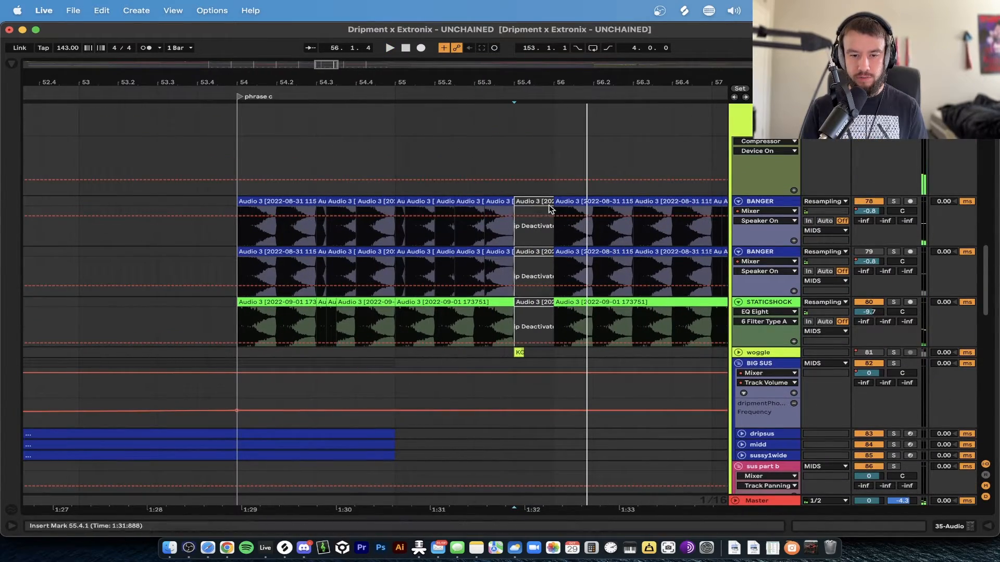
Step: Unfold the woggle track and play from 55.3.2, just before its fill clip in phrase c
{"action": "left_click", "coordinate": [739, 352]}
{"action": "scroll", "coordinate": [629, 355], "scroll_direction": "down", "scroll_amount": 3}
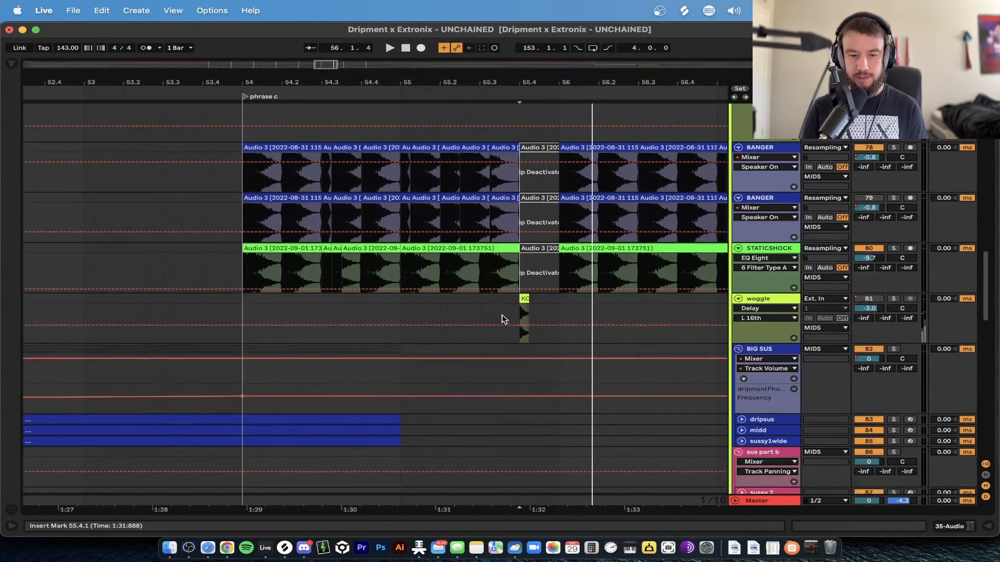
{"action": "left_click", "coordinate": [499, 314]}
{"action": "key", "text": "space"}
{"action": "left_click", "coordinate": [494, 313]}
{"action": "scroll", "coordinate": [755, 235], "scroll_direction": "down", "scroll_amount": 3}
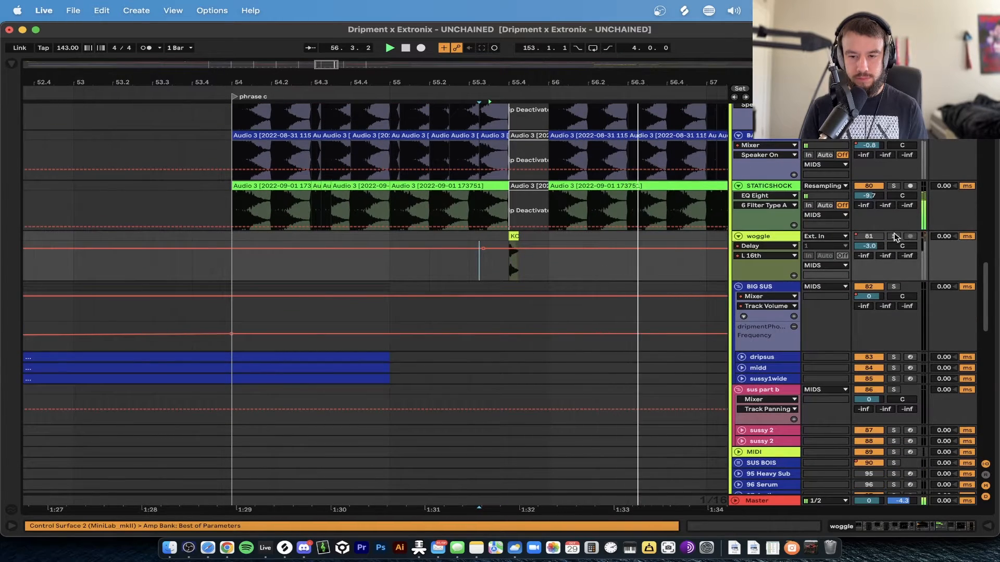
Step: Replay the woggle fill in phrase c, viewing how its clip sits under the gap in the bass clips
{"action": "scroll", "coordinate": [588, 295], "scroll_direction": "down", "scroll_amount": 8}
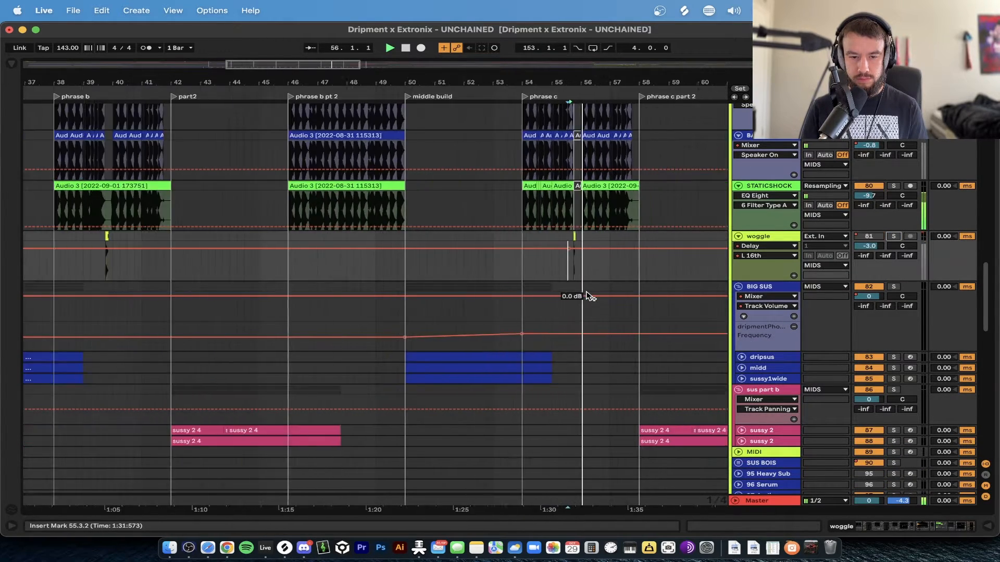
{"action": "scroll", "coordinate": [574, 271], "scroll_direction": "up", "scroll_amount": 8}
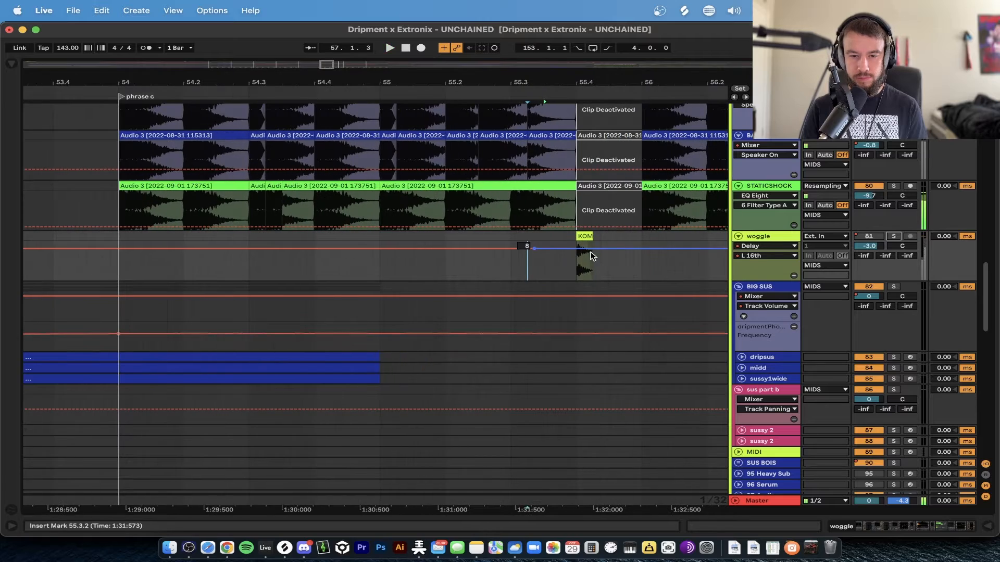
{"action": "scroll", "coordinate": [592, 256], "scroll_direction": "up", "scroll_amount": 6}
{"action": "scroll", "coordinate": [592, 255], "scroll_direction": "down", "scroll_amount": 3}
{"action": "scroll", "coordinate": [605, 292], "scroll_direction": "down", "scroll_amount": 3}
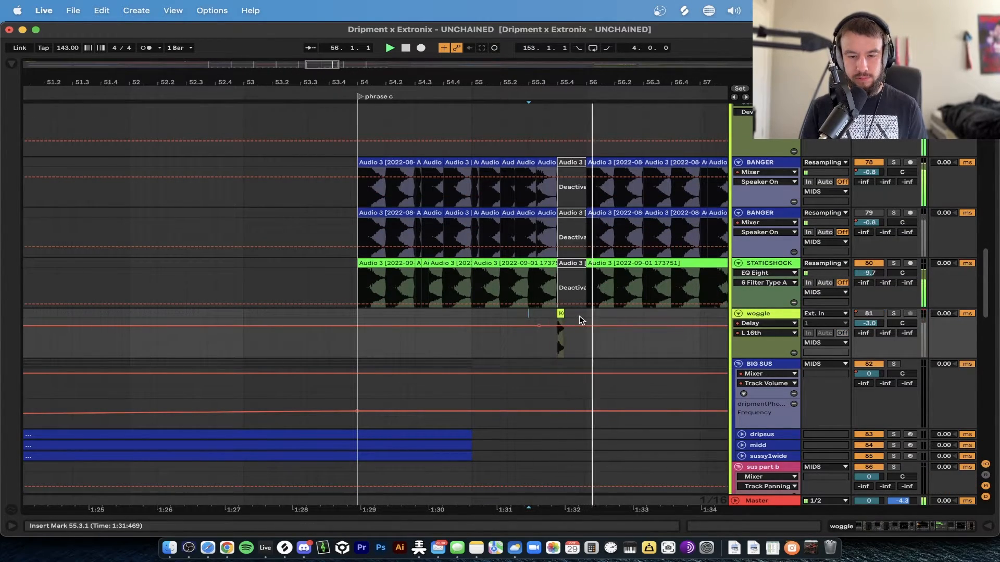
{"action": "scroll", "coordinate": [562, 339], "scroll_direction": "down", "scroll_amount": 4}
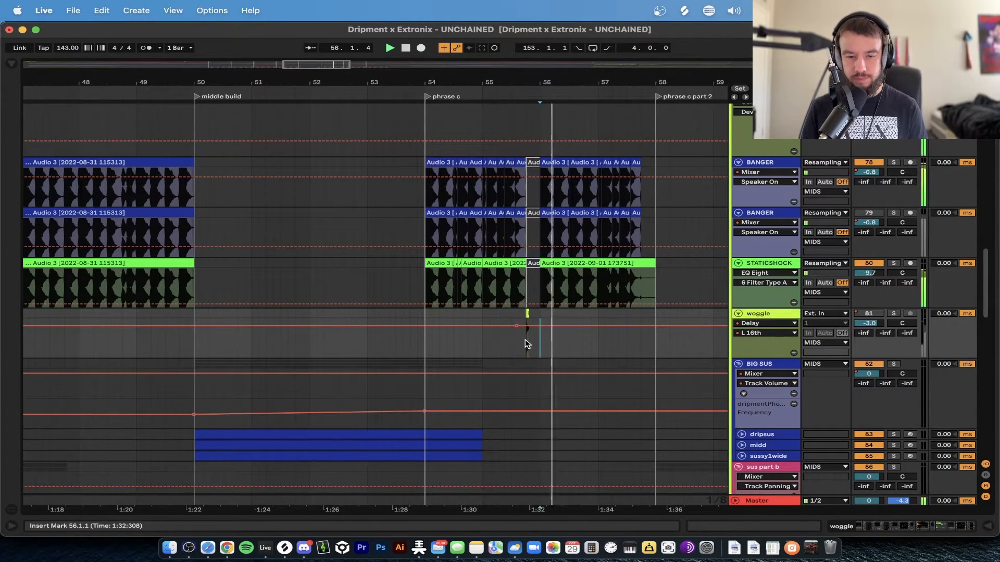
Step: Select 57.4.1 to 57.4.4 of the PHS1_vox_laugh_02 clip before phrase c part 2 and show its track's device chain
{"action": "scroll", "coordinate": [525, 339], "scroll_direction": "down", "scroll_amount": 3}
{"action": "scroll", "coordinate": [525, 339], "scroll_direction": "up", "scroll_amount": 15}
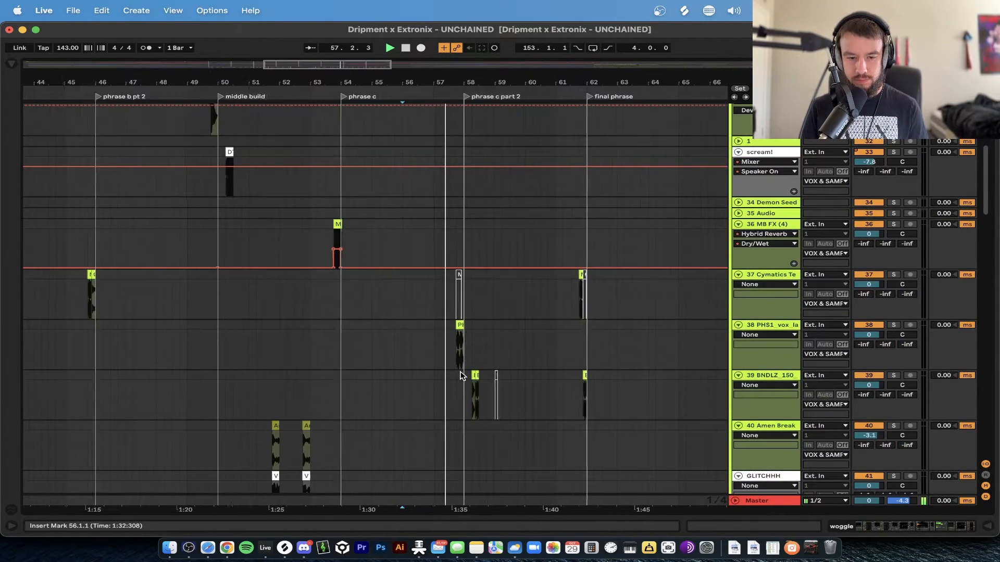
{"action": "scroll", "coordinate": [461, 375], "scroll_direction": "up", "scroll_amount": 6}
{"action": "scroll", "coordinate": [527, 279], "scroll_direction": "down", "scroll_amount": 3}
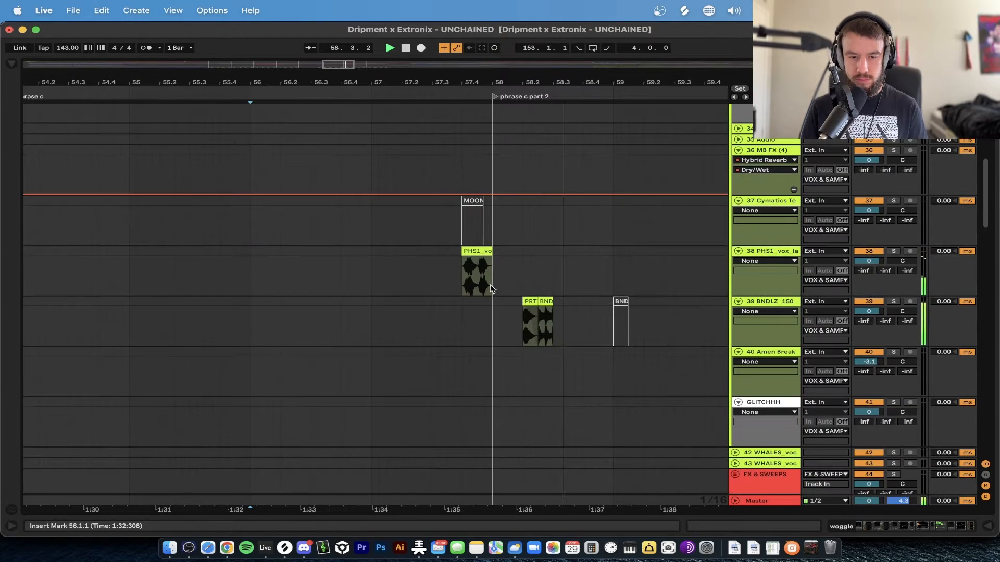
{"action": "left_click_drag", "start_coordinate": [463, 282], "coordinate": [486, 282]}
{"action": "double_click", "coordinate": [764, 249]}
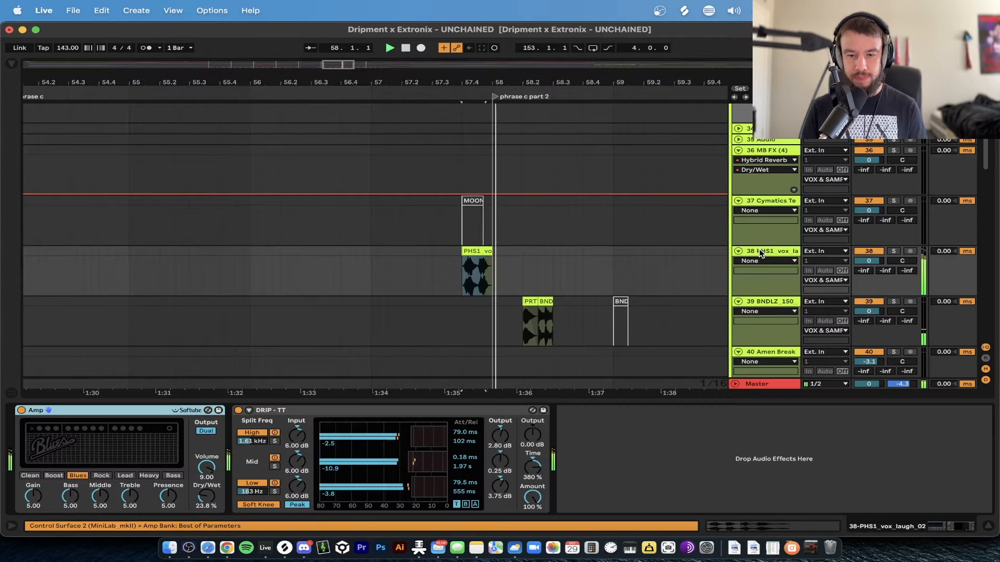
Step: View the PRTY triangle snare and BNDLZ drum loop clips after the start of phrase c part 2, and hide the device chain
{"action": "scroll", "coordinate": [536, 277], "scroll_direction": "down", "scroll_amount": 2}
{"action": "scroll", "coordinate": [531, 273], "scroll_direction": "up", "scroll_amount": 3}
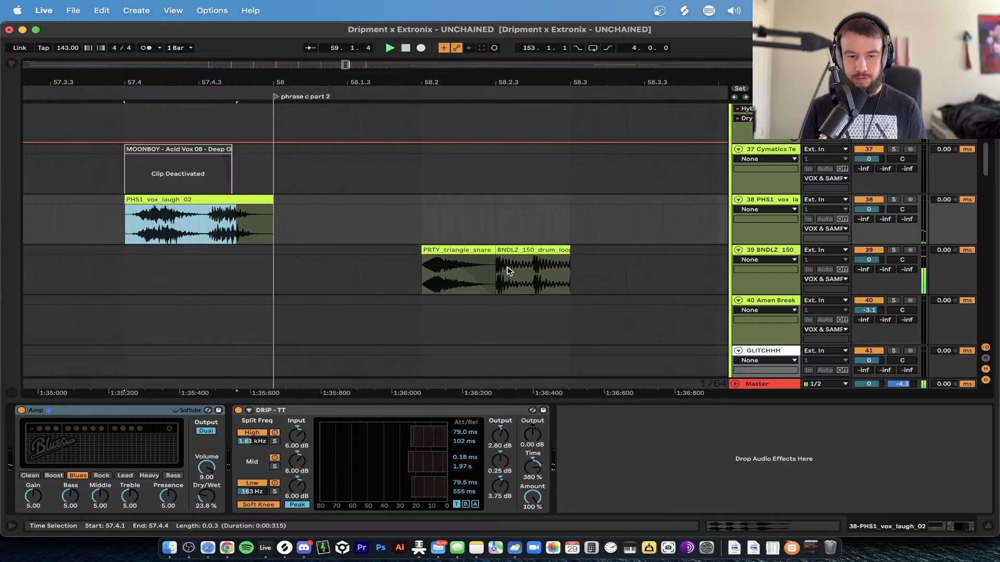
{"action": "scroll", "coordinate": [461, 271], "scroll_direction": "down", "scroll_amount": 8}
{"action": "scroll", "coordinate": [431, 246], "scroll_direction": "down", "scroll_amount": 3}
{"action": "left_click", "coordinate": [384, 401]}
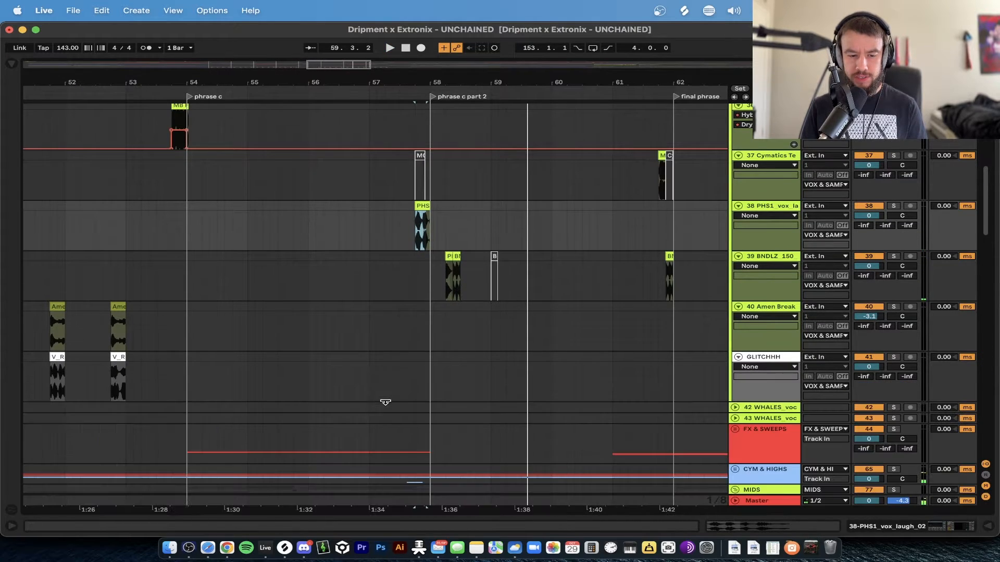
Step: Examine the DUCKING track's MUTE automation, highlighting the gaps around phrase c part 2 and the start of middle build
{"action": "scroll", "coordinate": [388, 375], "scroll_direction": "down", "scroll_amount": 5}
{"action": "scroll", "coordinate": [414, 397], "scroll_direction": "down", "scroll_amount": 15}
{"action": "scroll", "coordinate": [413, 401], "scroll_direction": "down", "scroll_amount": 10}
{"action": "scroll", "coordinate": [413, 401], "scroll_direction": "up", "scroll_amount": 5}
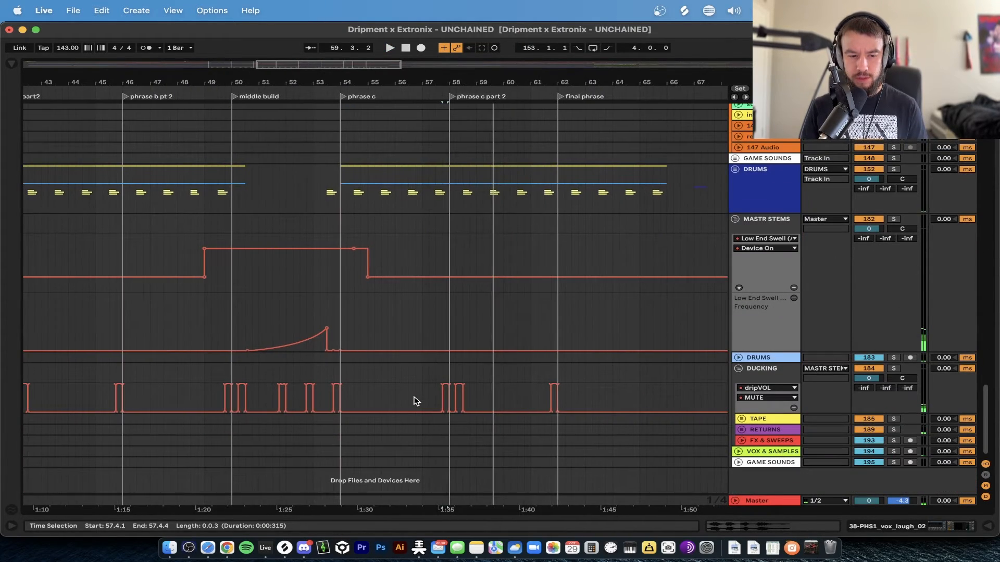
{"action": "left_click_drag", "start_coordinate": [492, 405], "coordinate": [508, 405]}
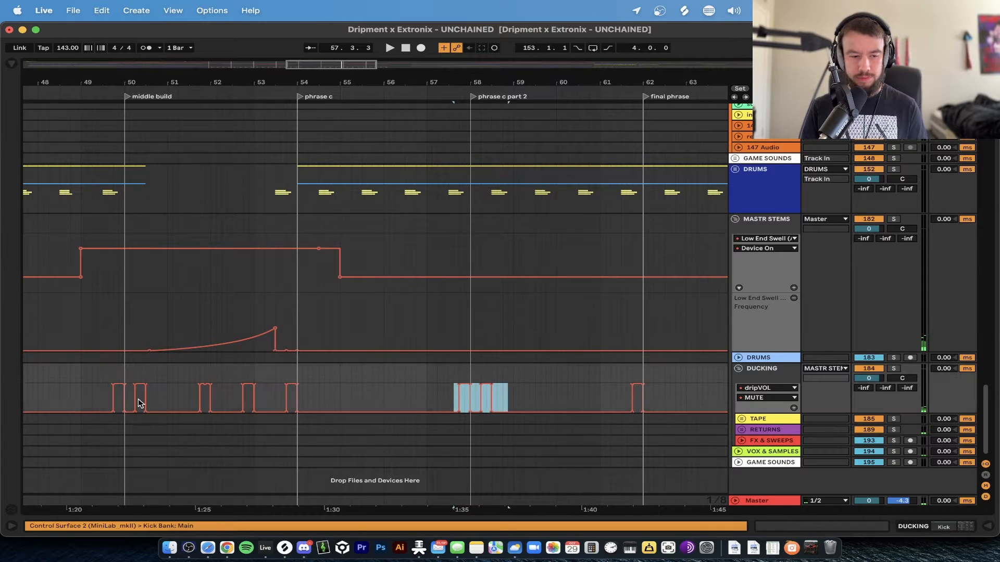
{"action": "left_click_drag", "start_coordinate": [108, 399], "coordinate": [135, 398]}
{"action": "scroll", "coordinate": [201, 402], "scroll_direction": "up", "scroll_amount": 5}
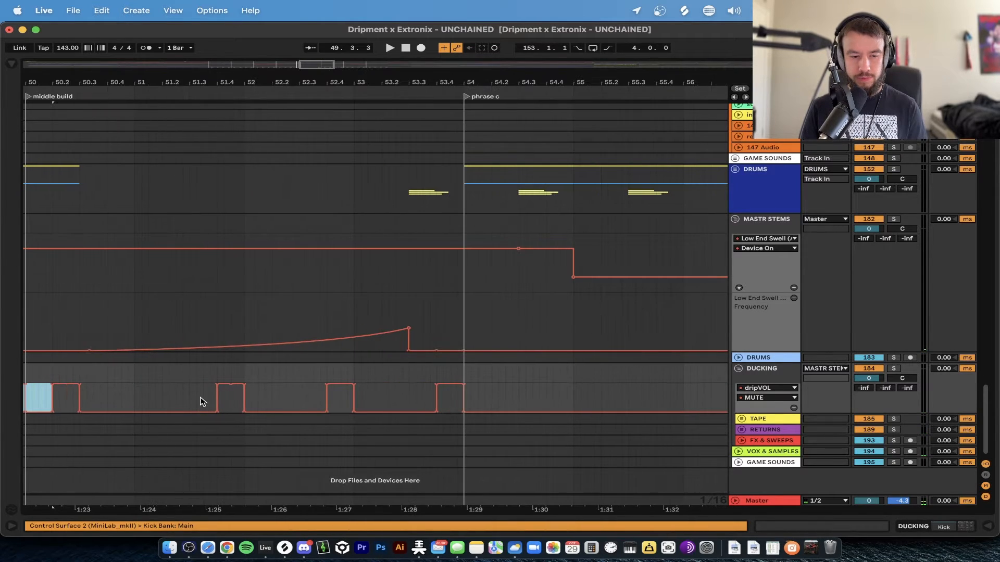
{"action": "scroll", "coordinate": [246, 263], "scroll_direction": "up", "scroll_amount": 1}
{"action": "scroll", "coordinate": [251, 342], "scroll_direction": "down", "scroll_amount": 5}
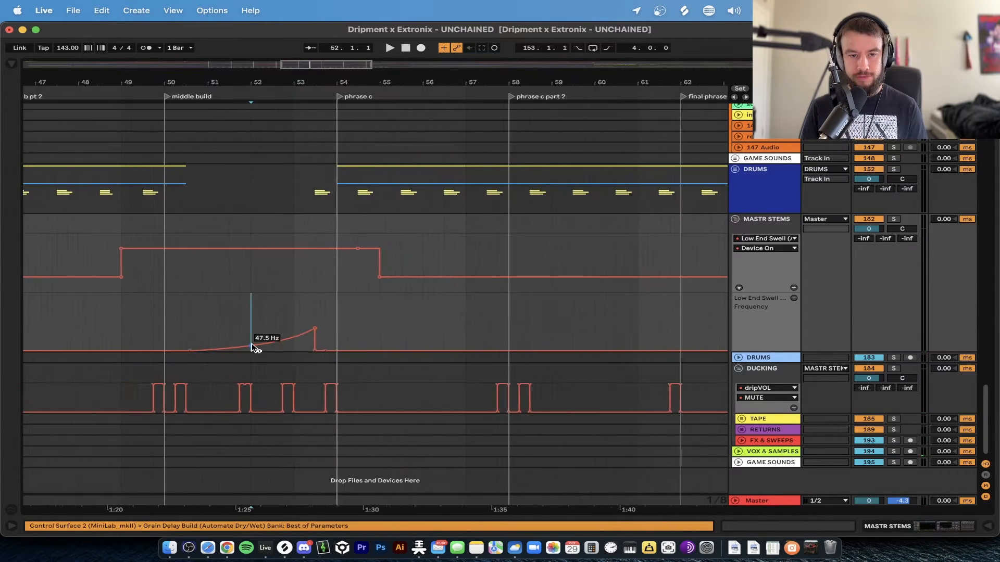
Step: Play from 61.3.1 through the last MUTE gap into final phrase and return to the vocal and sample tracks
{"action": "scroll", "coordinate": [572, 384], "scroll_direction": "right", "scroll_amount": 2}
{"action": "left_click", "coordinate": [501, 388]}
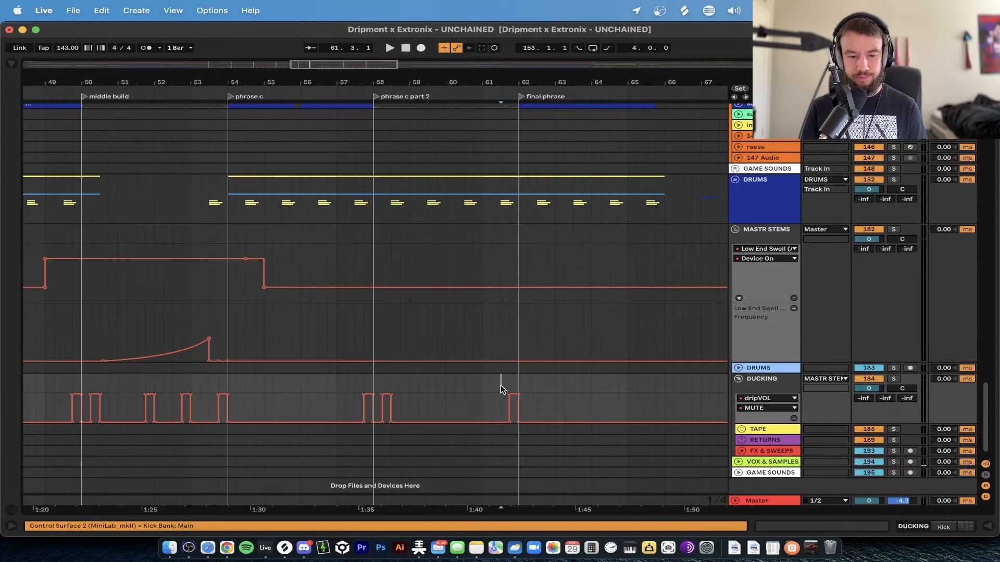
{"action": "scroll", "coordinate": [514, 390], "scroll_direction": "up", "scroll_amount": 15}
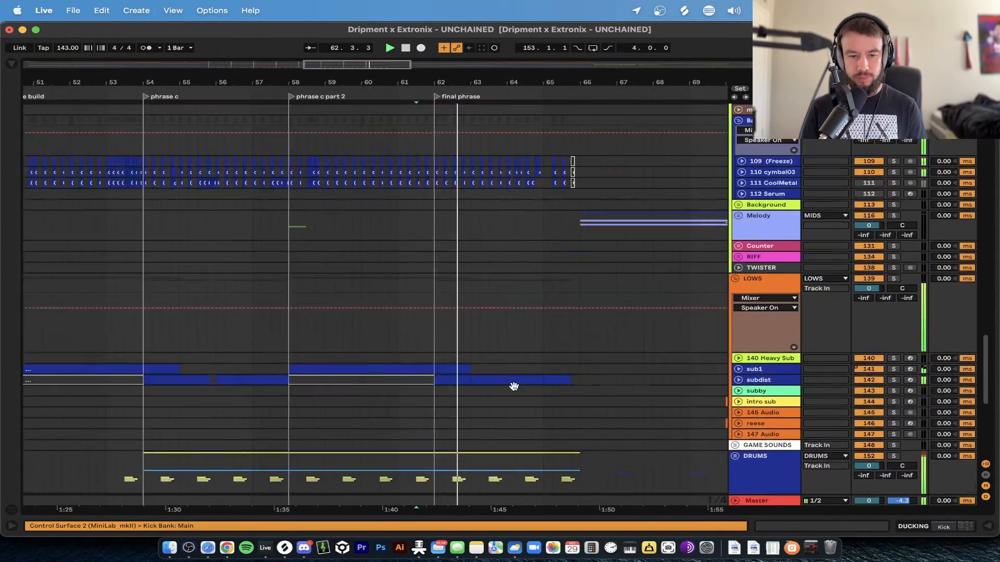
{"action": "scroll", "coordinate": [514, 390], "scroll_direction": "up", "scroll_amount": 10}
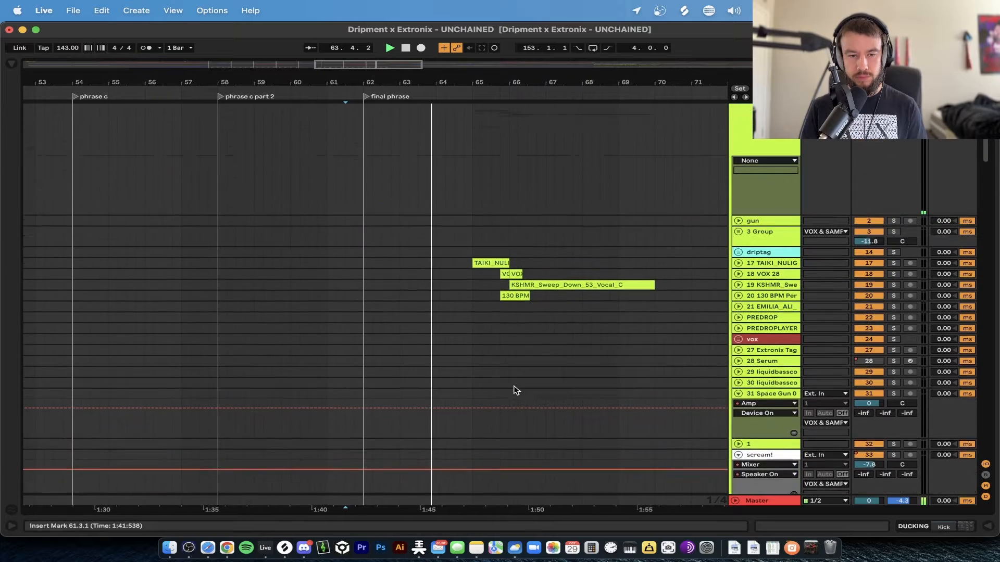